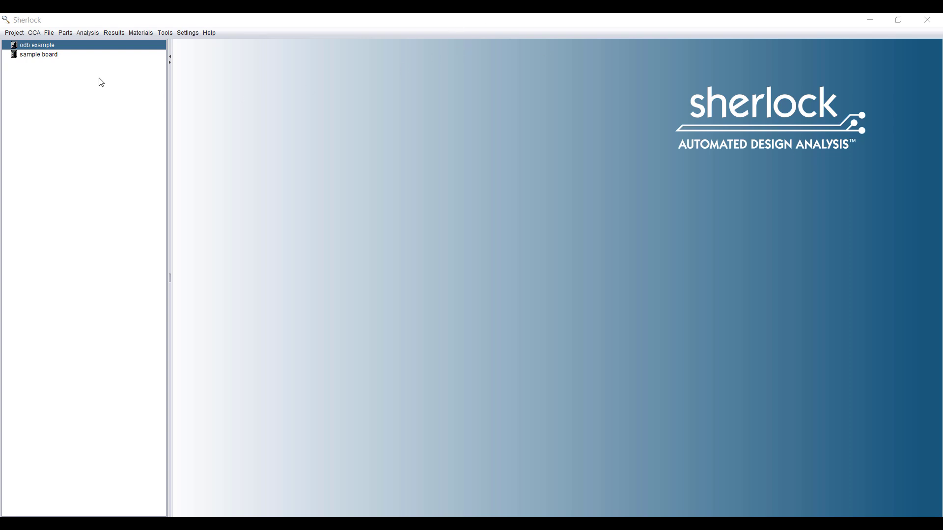
Scan the odb_kovan ODB++ archive and import it as a new project named 'kovan'
{"action": "left_click", "coordinate": [13, 34]}
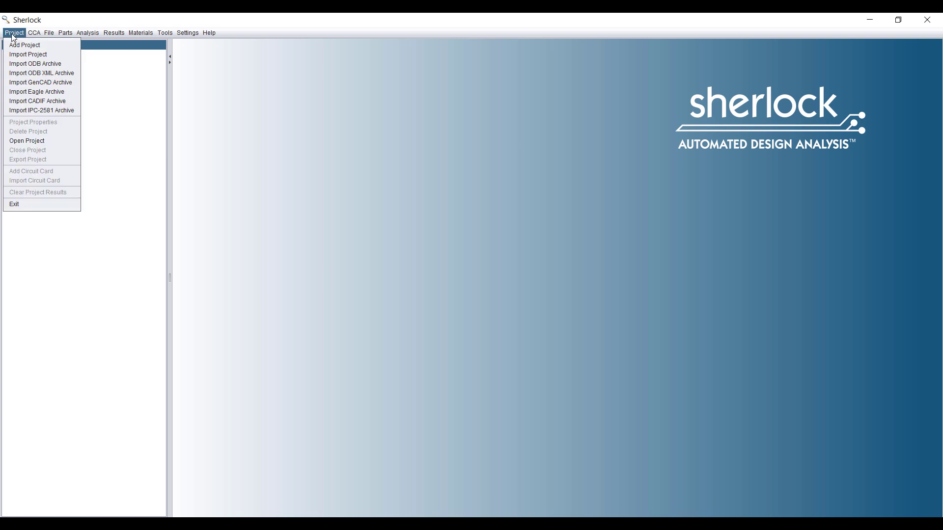
{"action": "left_click", "coordinate": [30, 64]}
{"action": "left_click", "coordinate": [585, 181]}
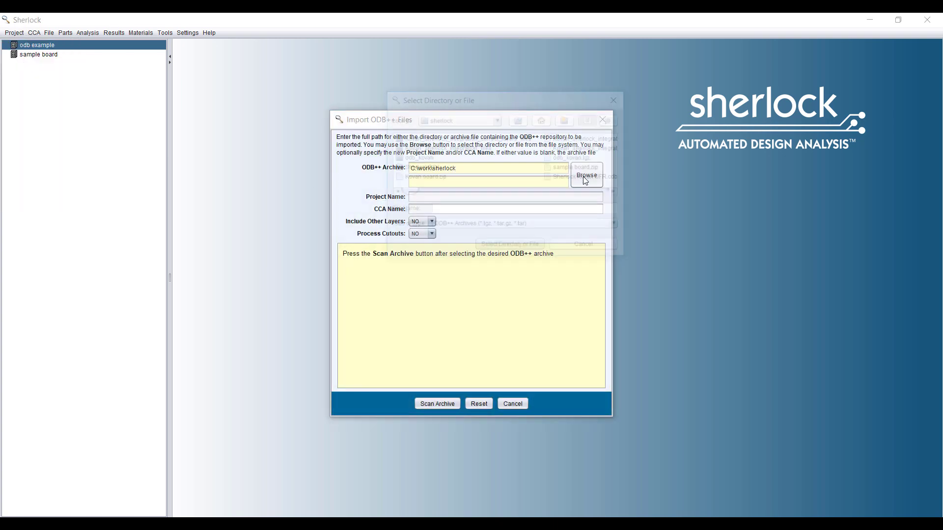
{"action": "left_click", "coordinate": [417, 160]}
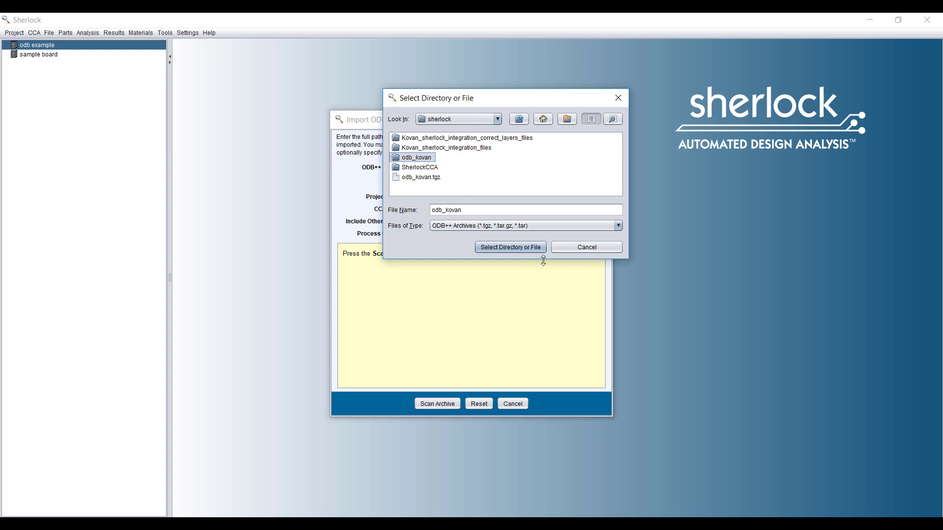
{"action": "left_click", "coordinate": [511, 248]}
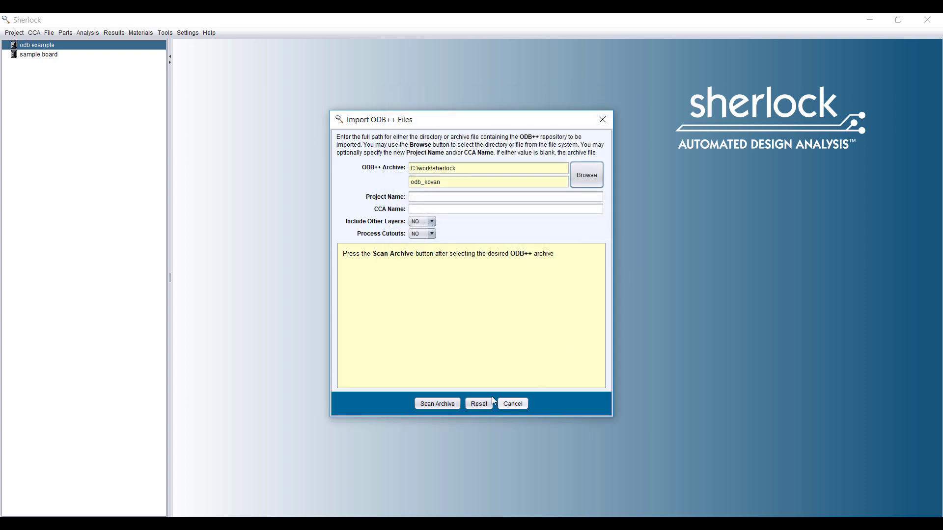
{"action": "left_click", "coordinate": [438, 197]}
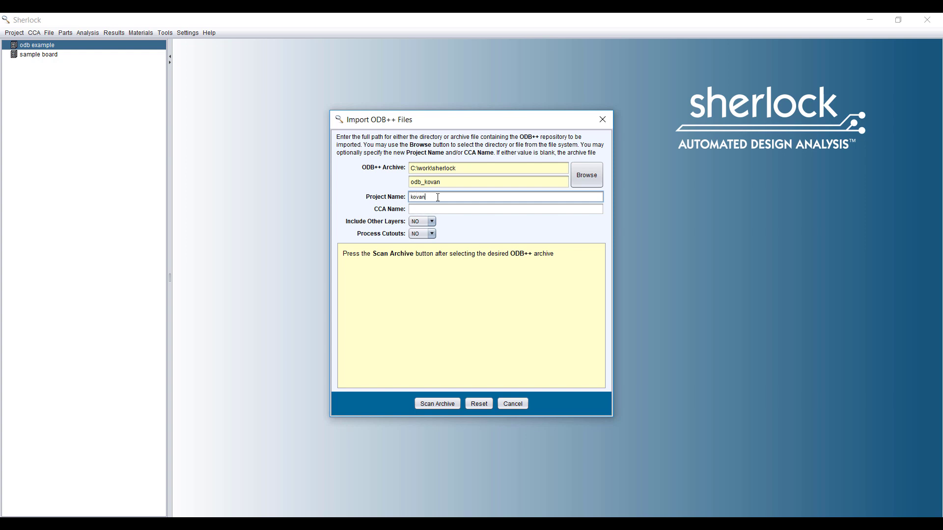
{"action": "left_click", "coordinate": [434, 405]}
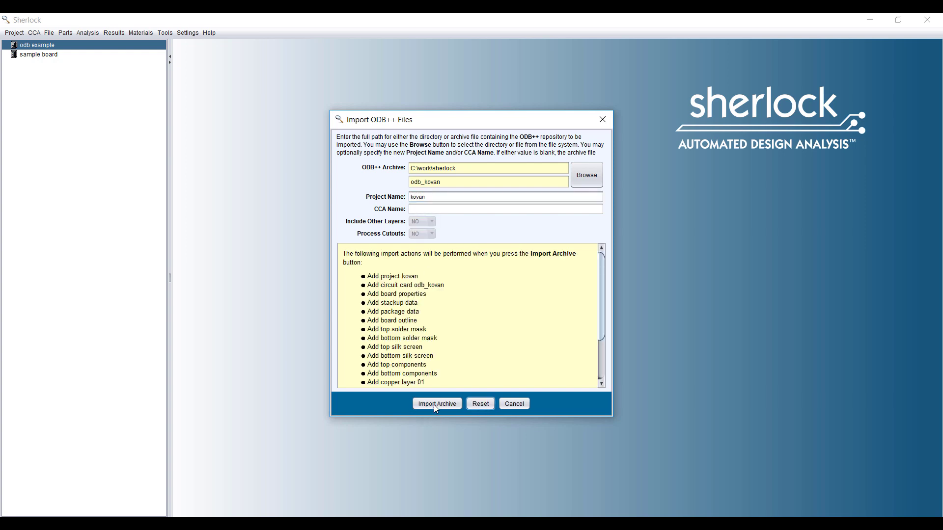
{"action": "left_click", "coordinate": [434, 405]}
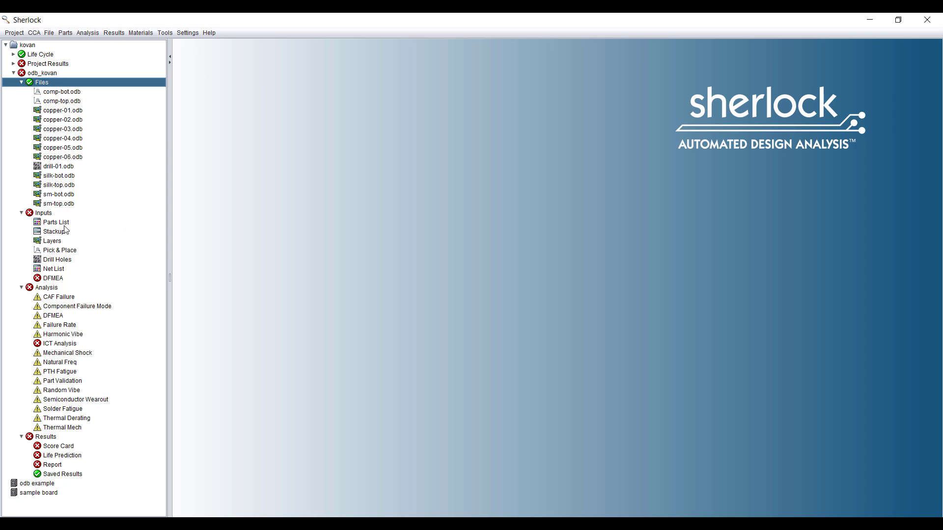
Open the Parts List and select the resistor pack rows from RP100 through RP803
{"action": "mouse_move", "coordinate": [74, 100]}
{"action": "left_click", "coordinate": [53, 225]}
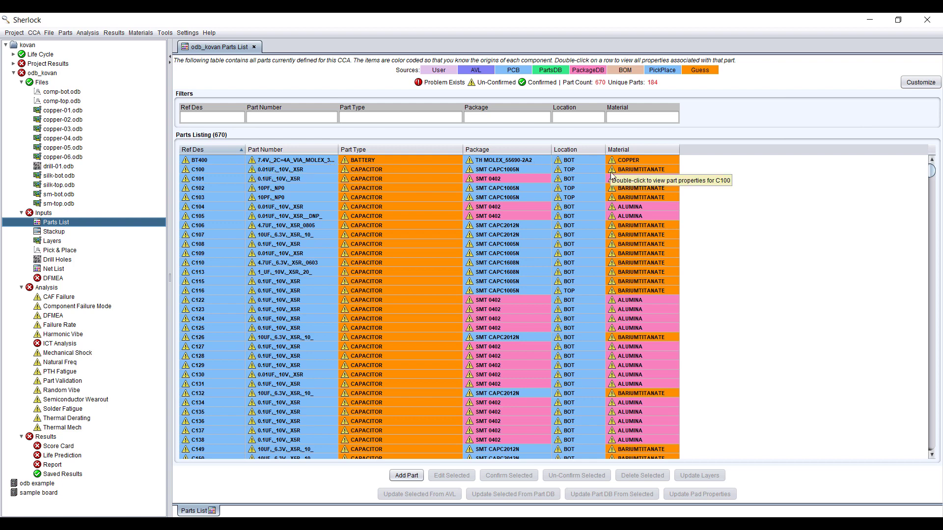
{"action": "left_click_drag", "start_coordinate": [933, 172], "coordinate": [932, 445]}
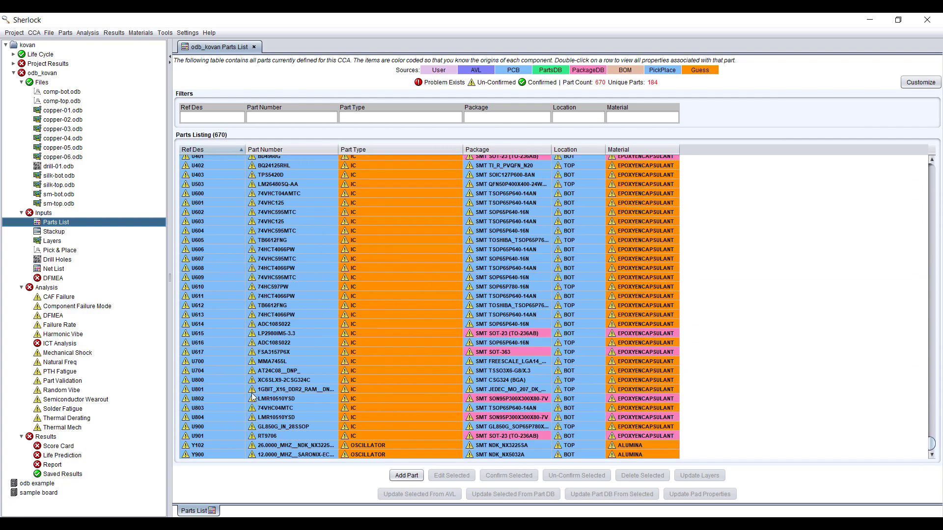
{"action": "scroll", "coordinate": [452, 322], "scroll_direction": "up", "scroll_amount": 4}
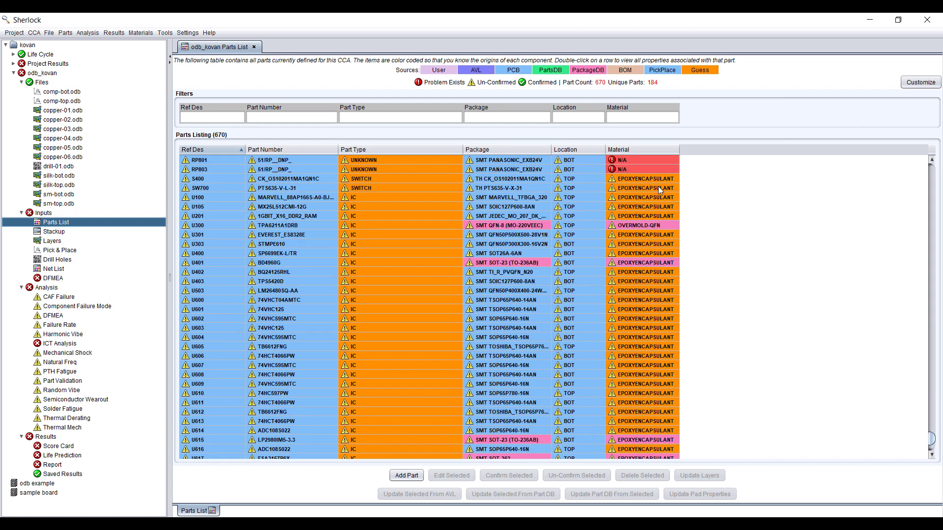
{"action": "scroll", "coordinate": [659, 409], "scroll_direction": "up", "scroll_amount": 3}
{"action": "scroll", "coordinate": [659, 408], "scroll_direction": "up", "scroll_amount": 8}
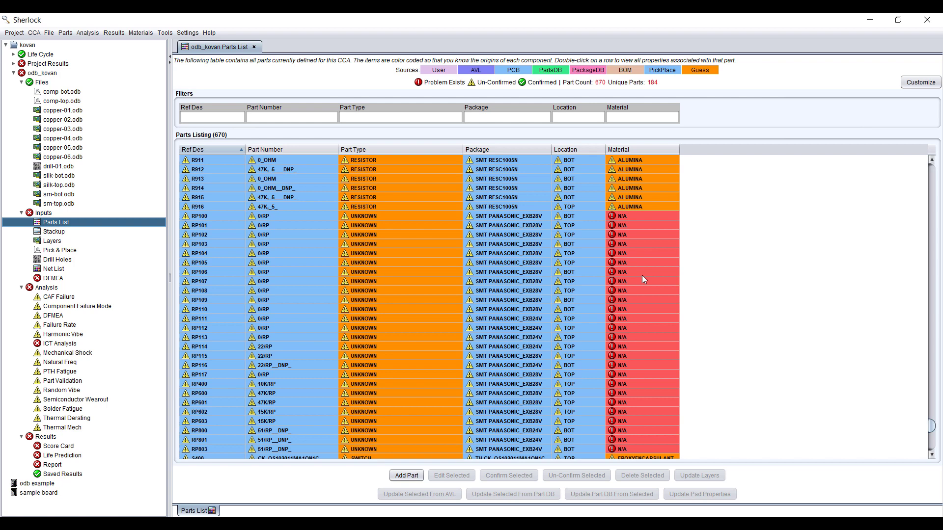
{"action": "left_click", "coordinate": [653, 220]}
{"action": "scroll", "coordinate": [643, 258], "scroll_direction": "down", "scroll_amount": 2}
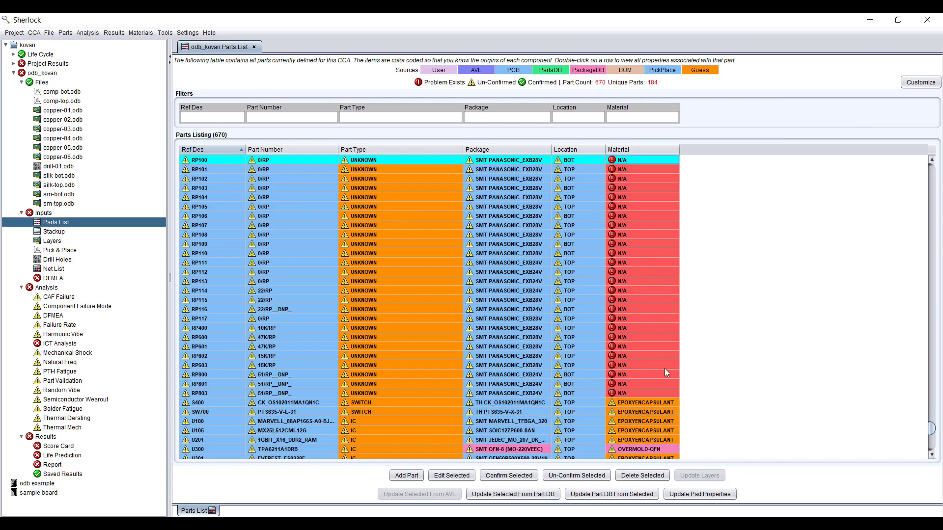
{"action": "left_click", "coordinate": [627, 391], "text": "shift"}
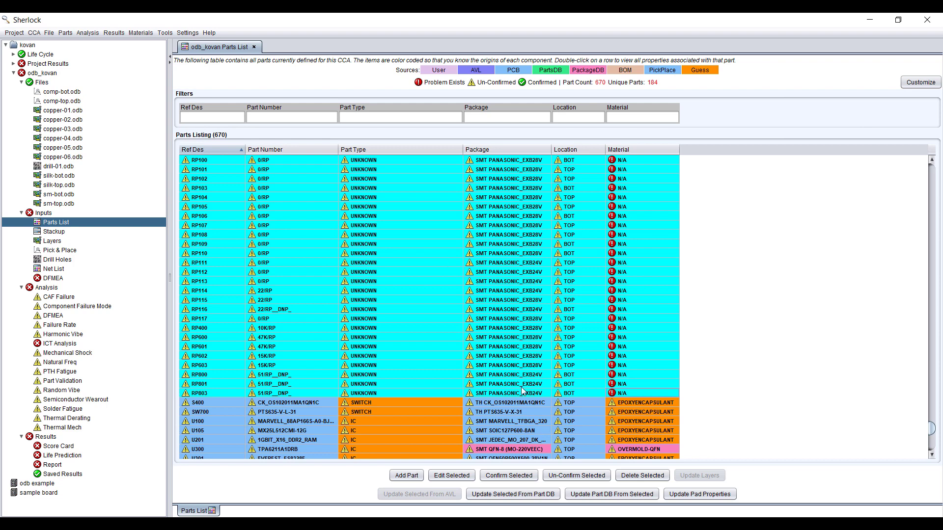
Give the selected RP100–RP803 packs material OVERMOLD-LEADED in the Multi-Part Editor and save
{"action": "left_click", "coordinate": [451, 476]}
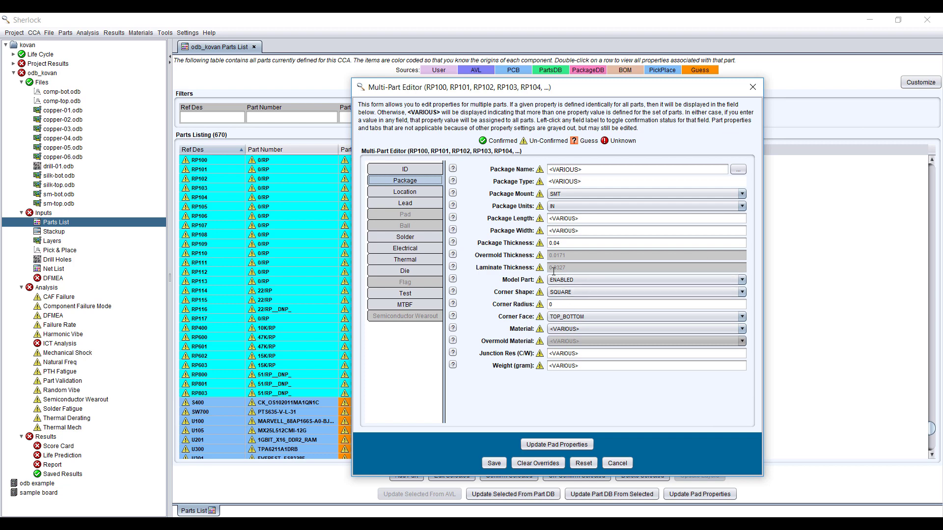
{"action": "left_click", "coordinate": [739, 328]}
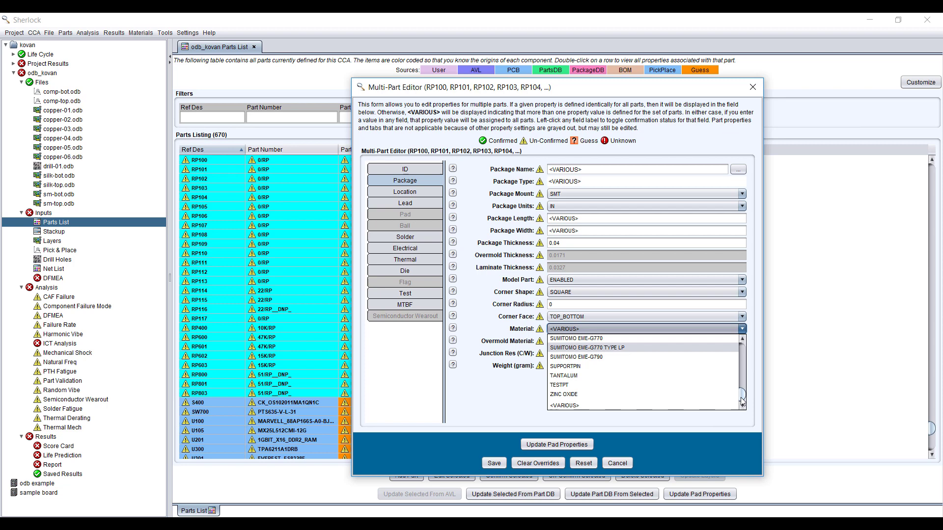
{"action": "left_click_drag", "start_coordinate": [741, 400], "coordinate": [742, 385]}
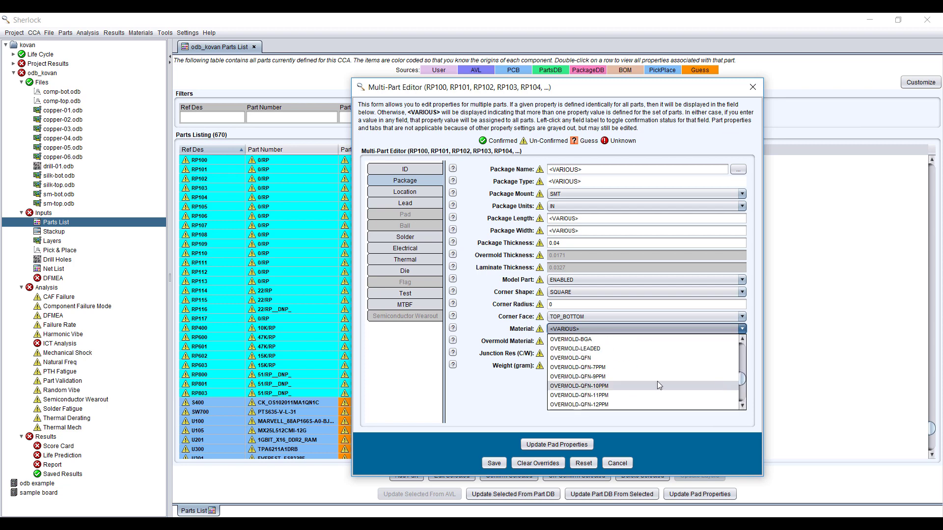
{"action": "left_click", "coordinate": [630, 349]}
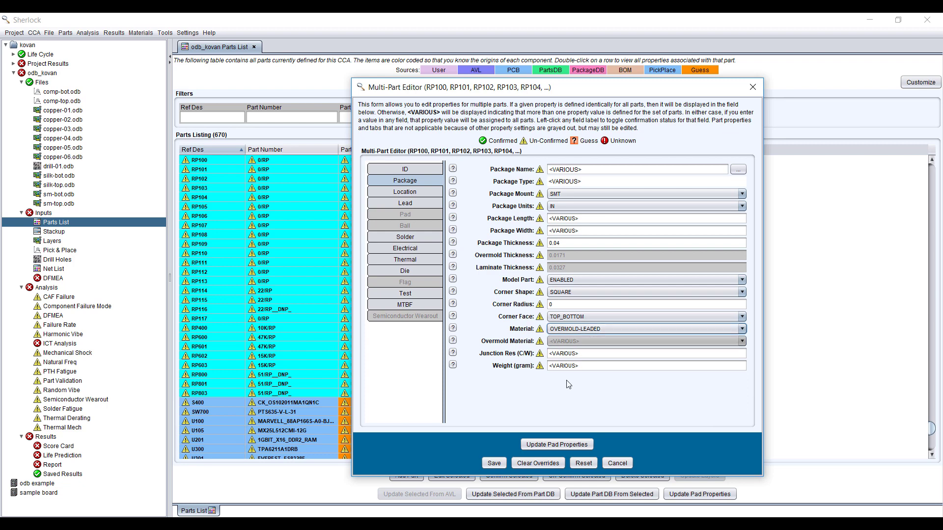
{"action": "left_click", "coordinate": [495, 464]}
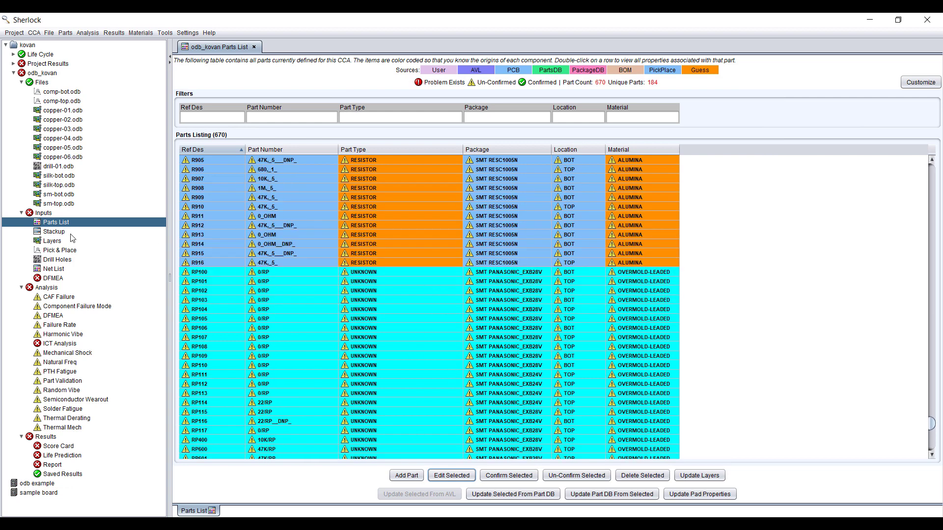
Set signal layer 1 to 0.04 mm in the stackup, then update copper percentages
{"action": "left_click", "coordinate": [55, 232]}
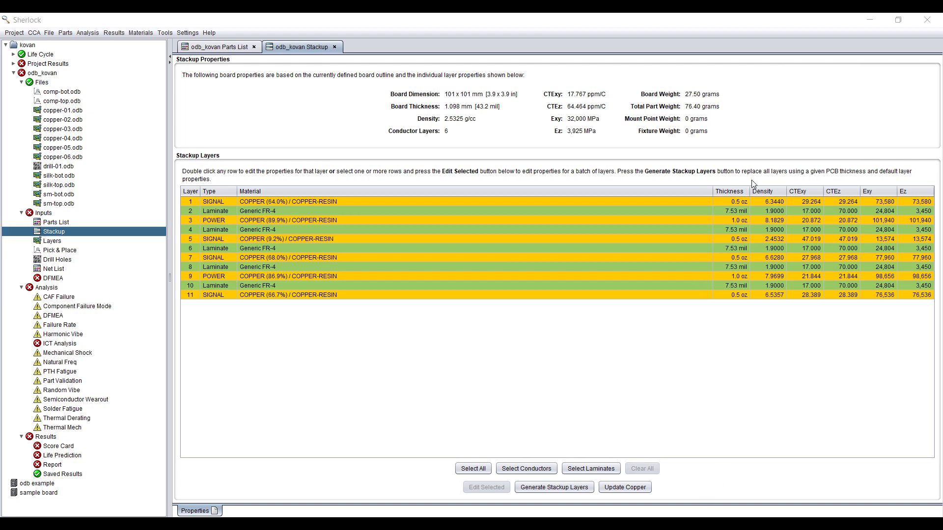
{"action": "double_click", "coordinate": [735, 202]}
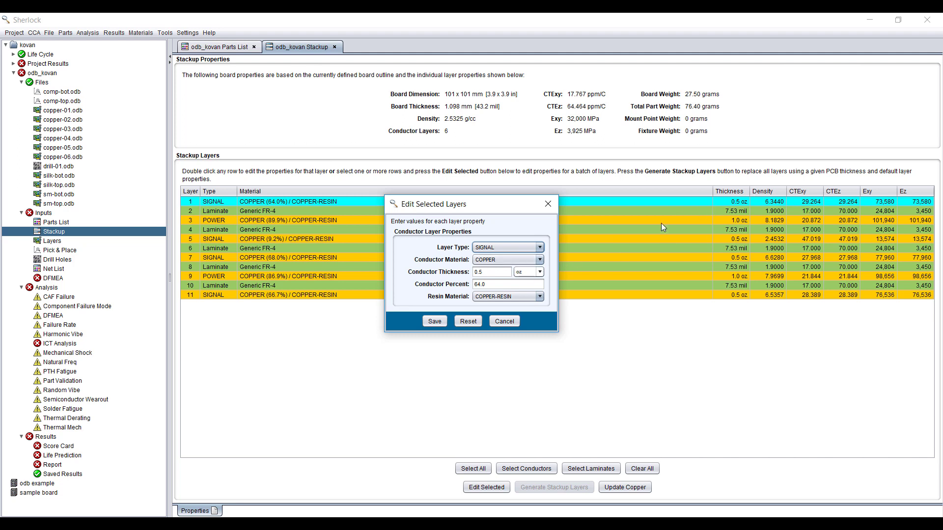
{"action": "left_click", "coordinate": [540, 272]}
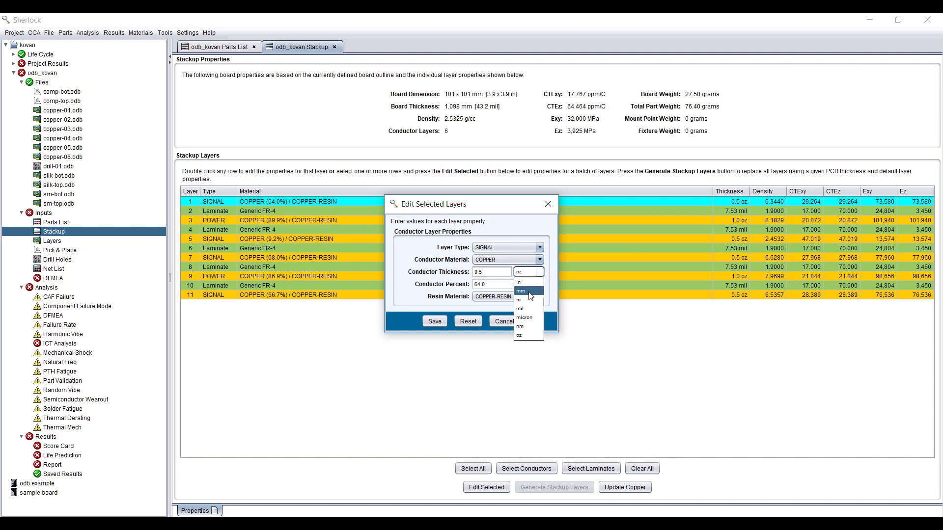
{"action": "left_click", "coordinate": [529, 297]}
{"action": "double_click", "coordinate": [496, 275]}
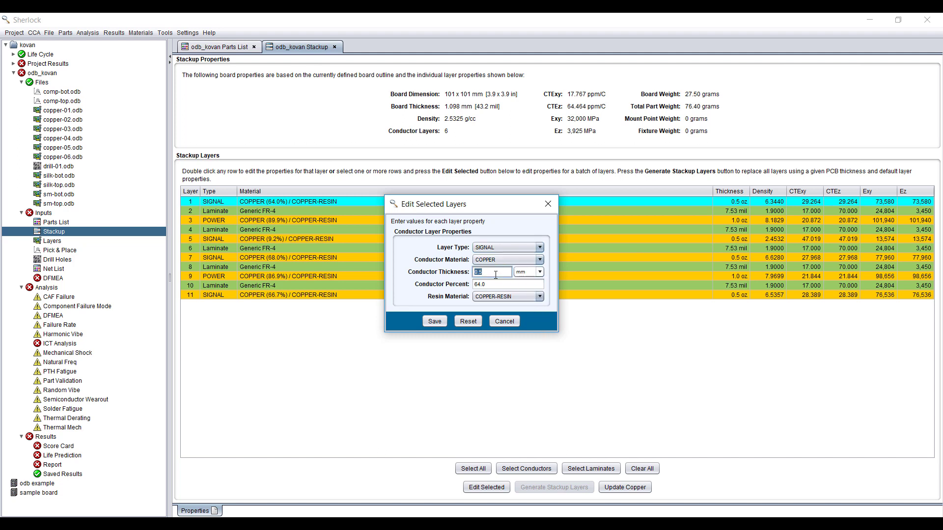
{"action": "key", "text": "BackSpace"}
{"action": "type", "text": "0.04"}
{"action": "left_click", "coordinate": [435, 322]}
{"action": "double_click", "coordinate": [732, 211]}
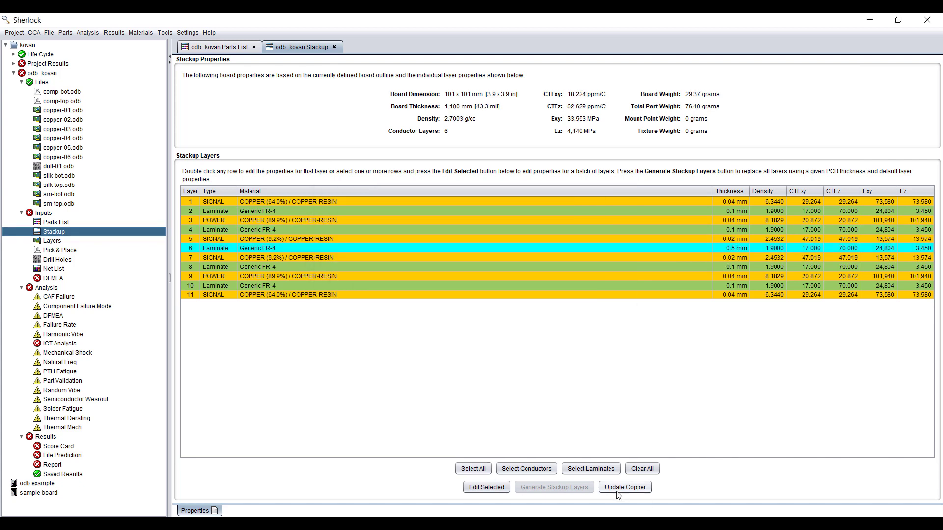
{"action": "left_click", "coordinate": [625, 487]}
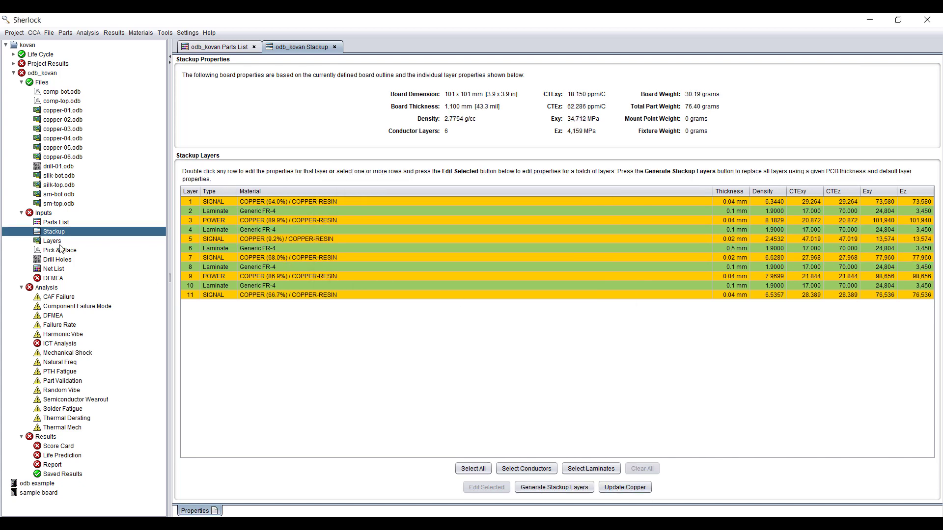
Show the layer viewer with only comp-top and top silkscreen visible, labels hidden
{"action": "double_click", "coordinate": [53, 241]}
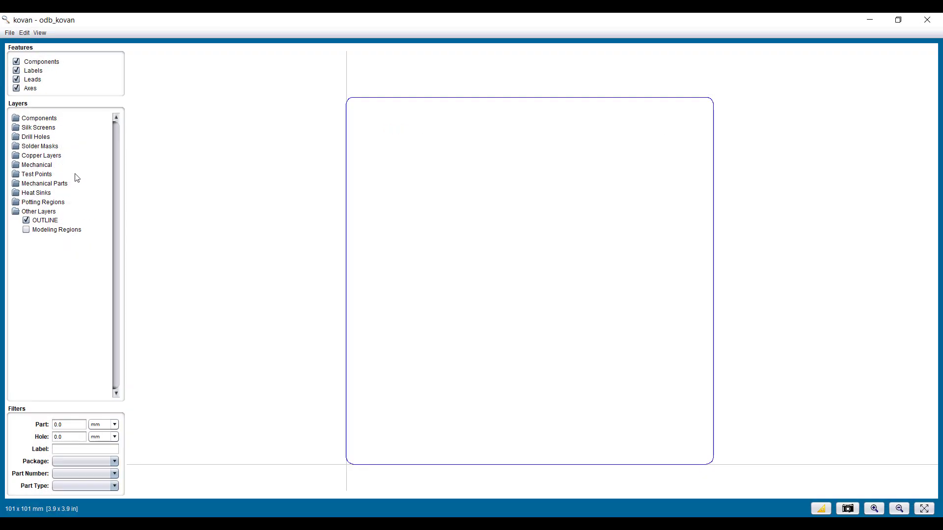
{"action": "left_click", "coordinate": [40, 127]}
{"action": "double_click", "coordinate": [39, 127]}
{"action": "double_click", "coordinate": [39, 118]}
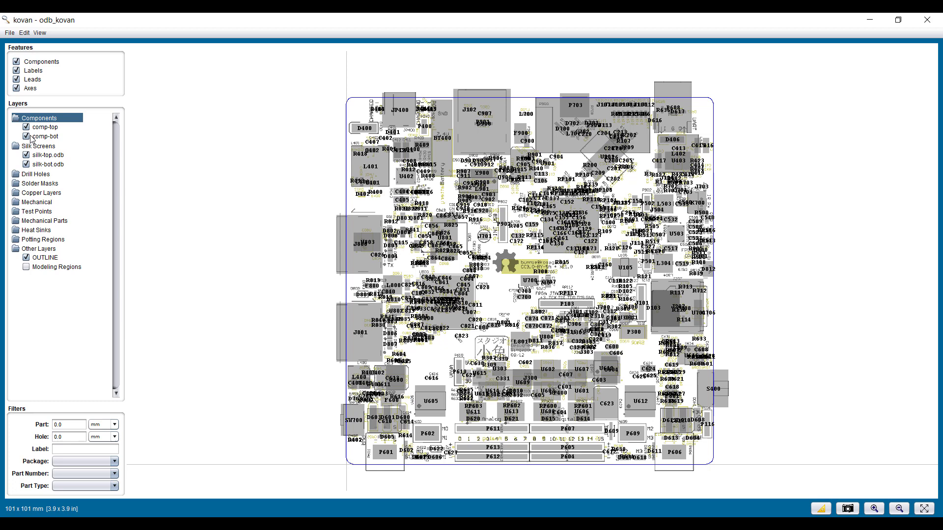
{"action": "left_click", "coordinate": [27, 136]}
{"action": "left_click", "coordinate": [26, 165]}
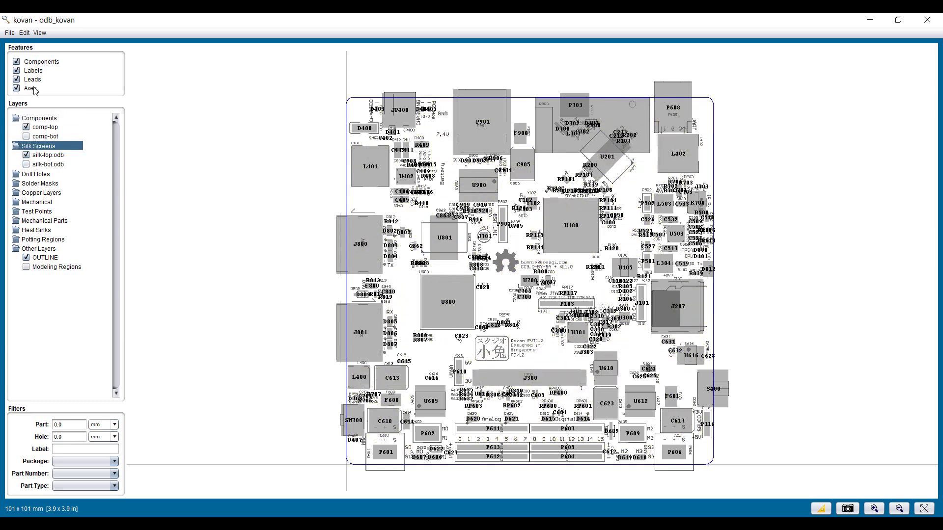
{"action": "left_click", "coordinate": [17, 72]}
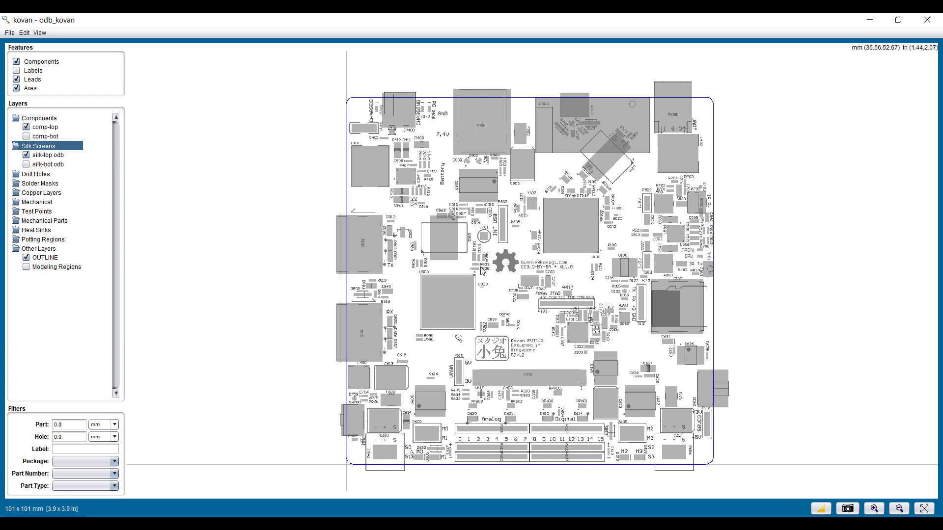
{"action": "left_click", "coordinate": [25, 33]}
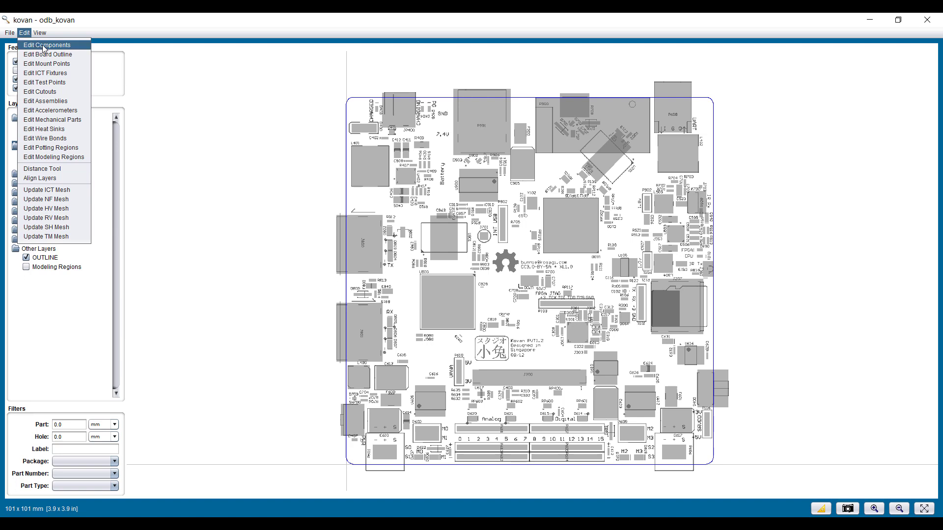
Rotate the chip beside INT USB by 90 degrees and reorient U201
{"action": "left_click", "coordinate": [43, 45]}
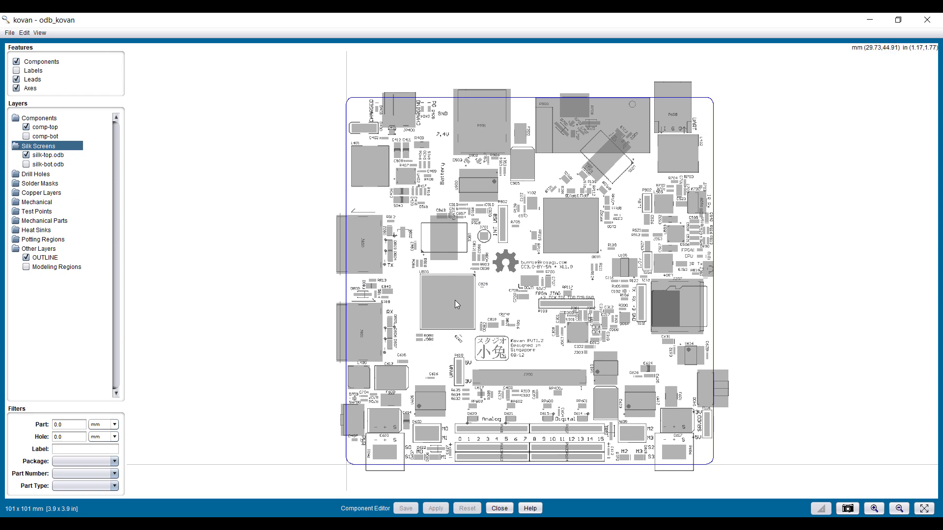
{"action": "scroll", "coordinate": [610, 168], "scroll_direction": "up", "scroll_amount": 1}
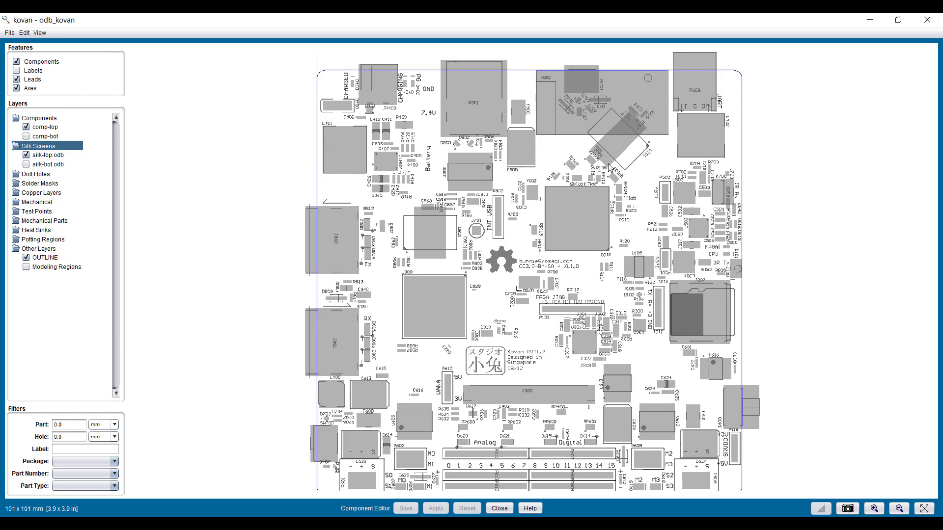
{"action": "scroll", "coordinate": [487, 197], "scroll_direction": "up", "scroll_amount": 1}
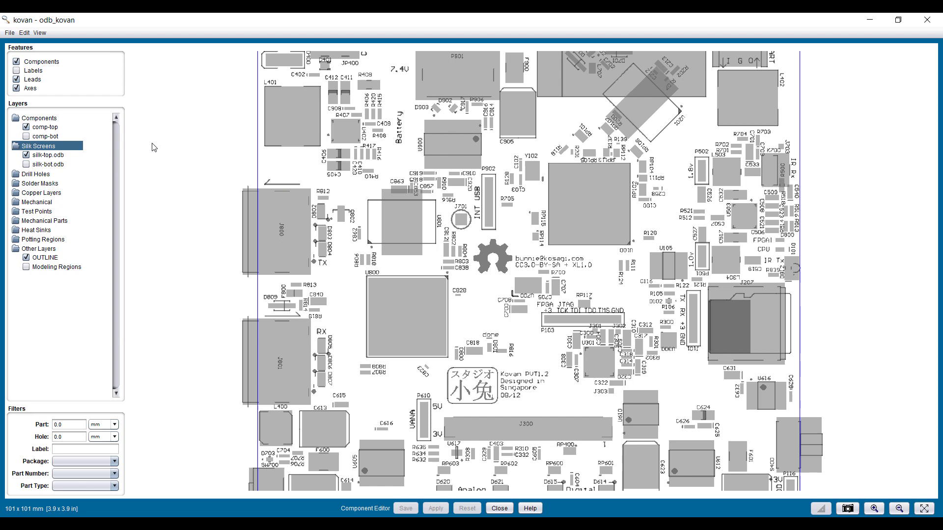
{"action": "right_click", "coordinate": [405, 223]}
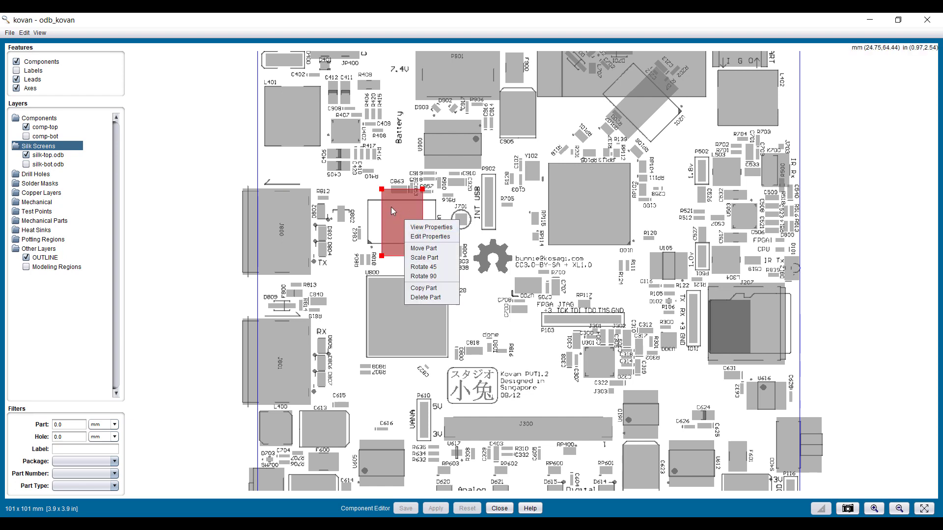
{"action": "left_click", "coordinate": [432, 277]}
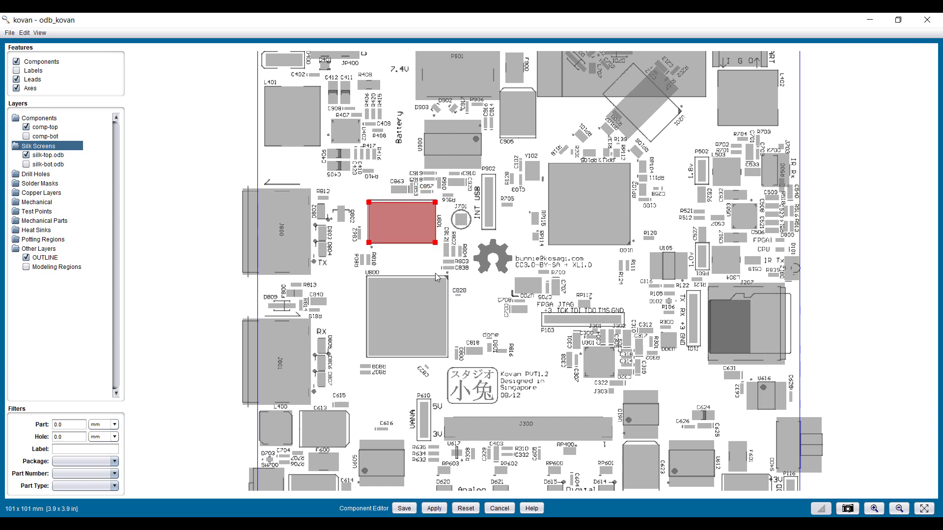
{"action": "right_click", "coordinate": [641, 106]}
{"action": "left_click", "coordinate": [678, 168]}
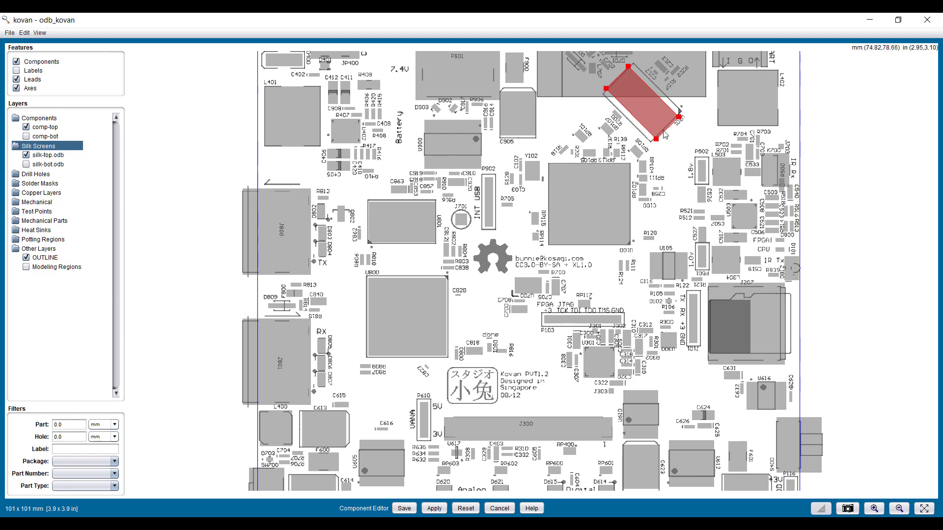
Apply the pending rotations and permanently delete part P900
{"action": "scroll", "coordinate": [665, 134], "scroll_direction": "down", "scroll_amount": 2}
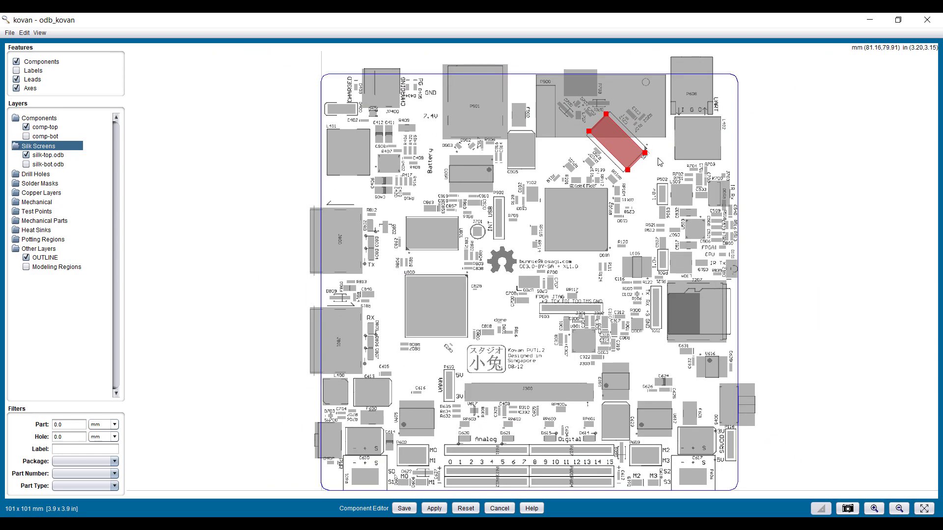
{"action": "right_click", "coordinate": [623, 91]}
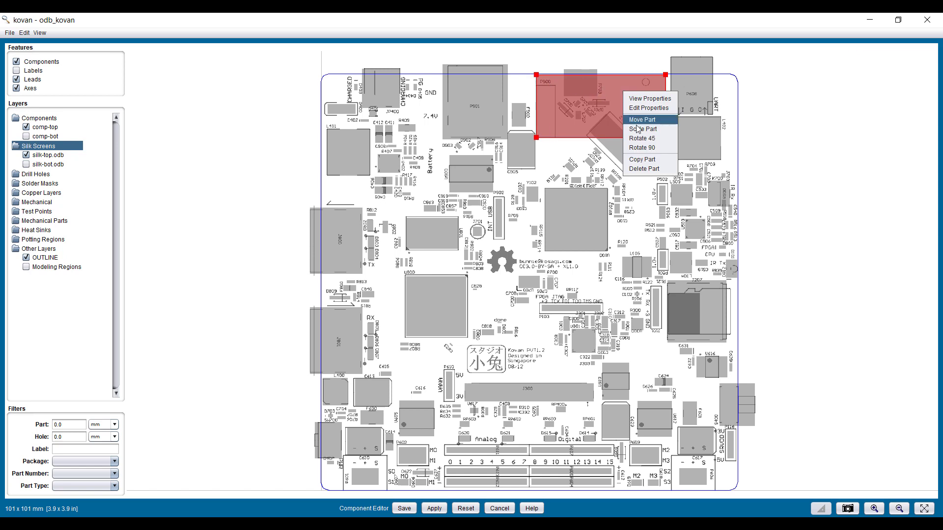
{"action": "left_click", "coordinate": [653, 169]}
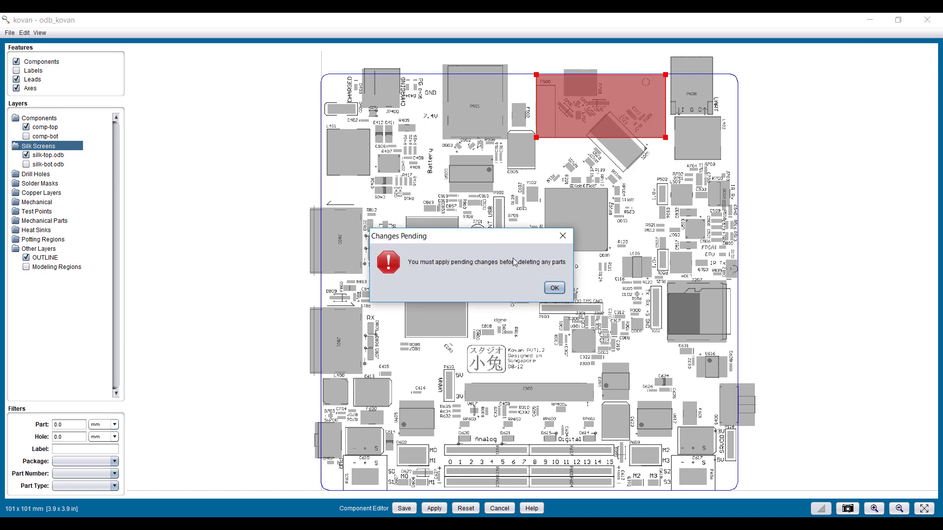
{"action": "left_click", "coordinate": [669, 282]}
{"action": "left_click", "coordinate": [434, 509]}
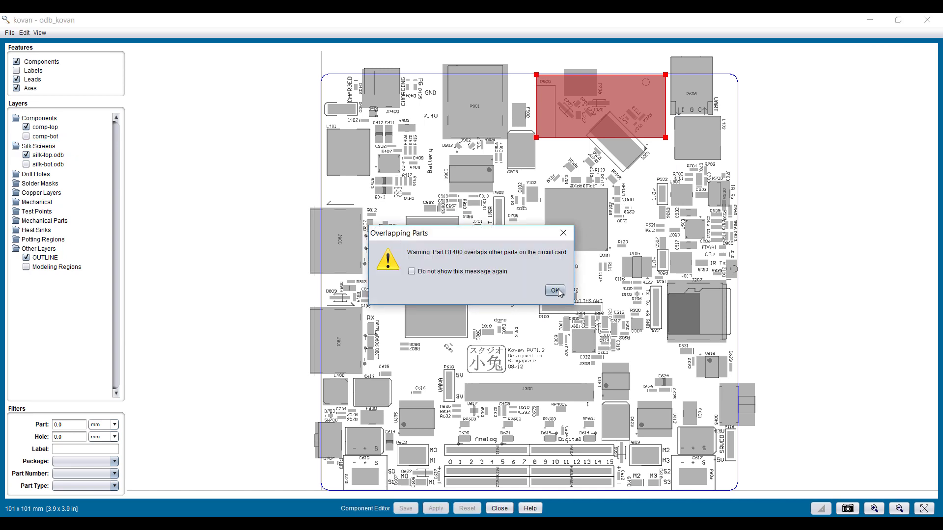
{"action": "left_click", "coordinate": [558, 292]}
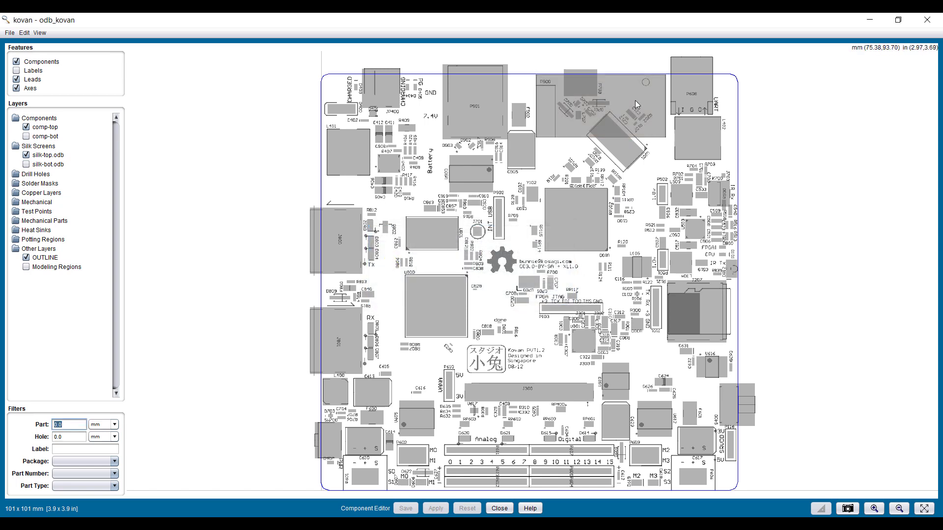
{"action": "right_click", "coordinate": [637, 104]}
{"action": "left_click", "coordinate": [654, 177]}
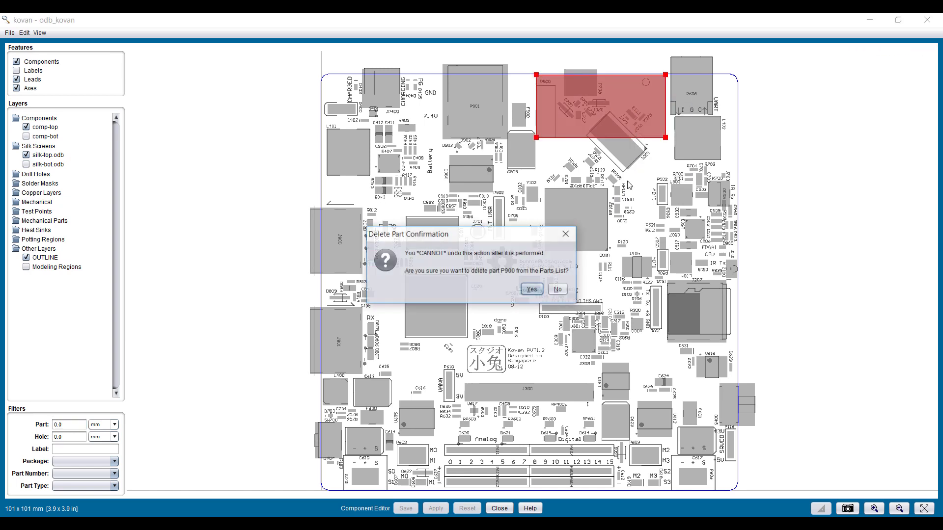
{"action": "left_click", "coordinate": [531, 290]}
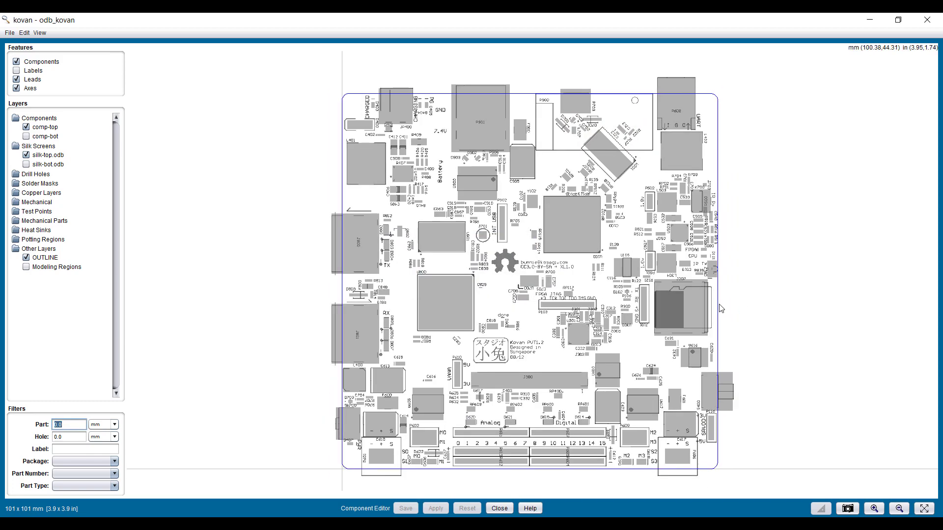
Drag J207's outline at the right board edge to a shorter height and apply it
{"action": "scroll", "coordinate": [737, 309], "scroll_direction": "up", "scroll_amount": 1}
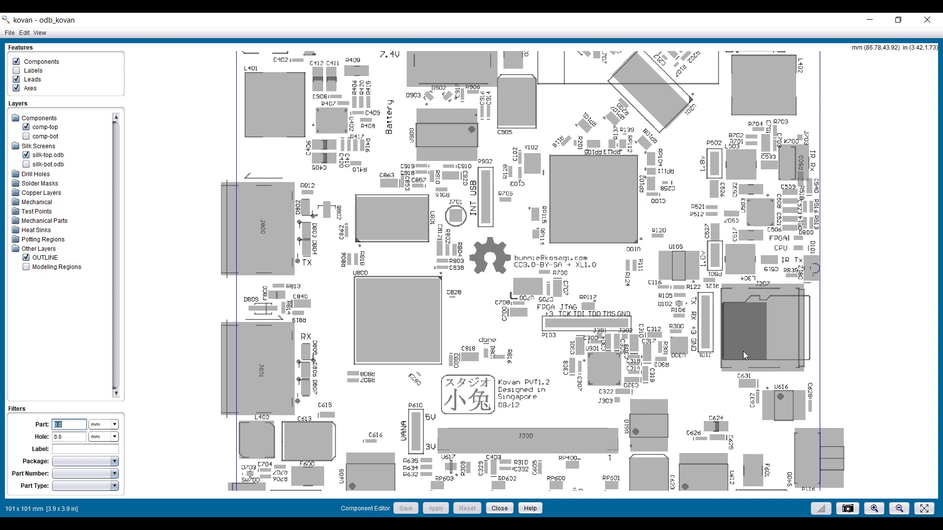
{"action": "right_click", "coordinate": [780, 326]}
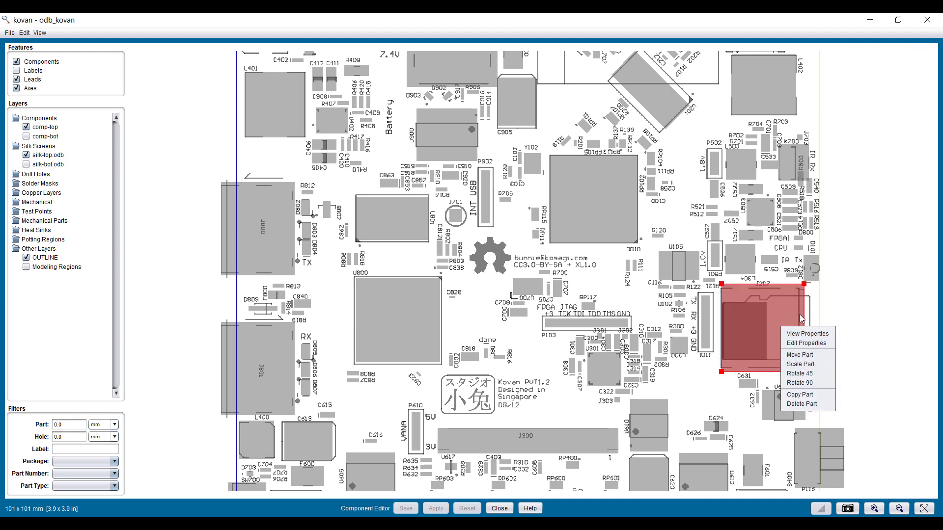
{"action": "left_click", "coordinate": [806, 290]}
{"action": "left_click_drag", "start_coordinate": [804, 287], "coordinate": [801, 307]}
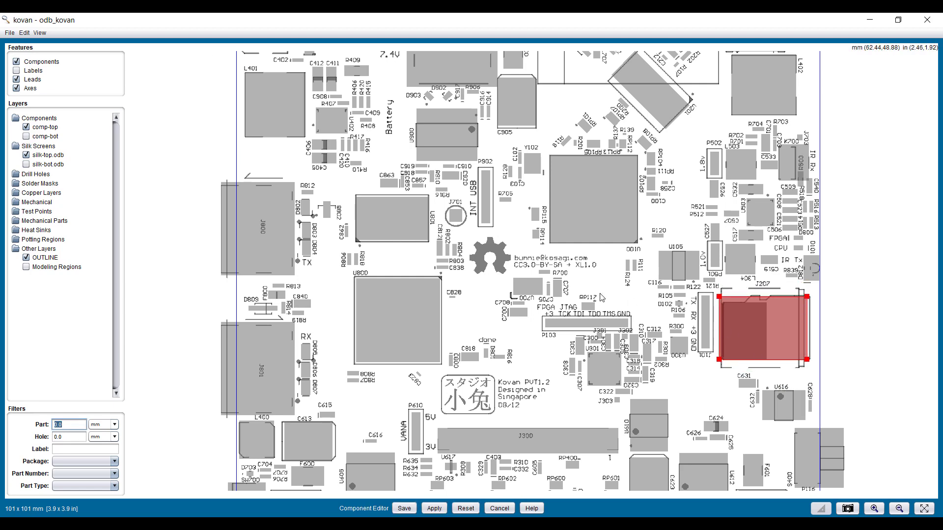
{"action": "scroll", "coordinate": [599, 318], "scroll_direction": "down", "scroll_amount": 2}
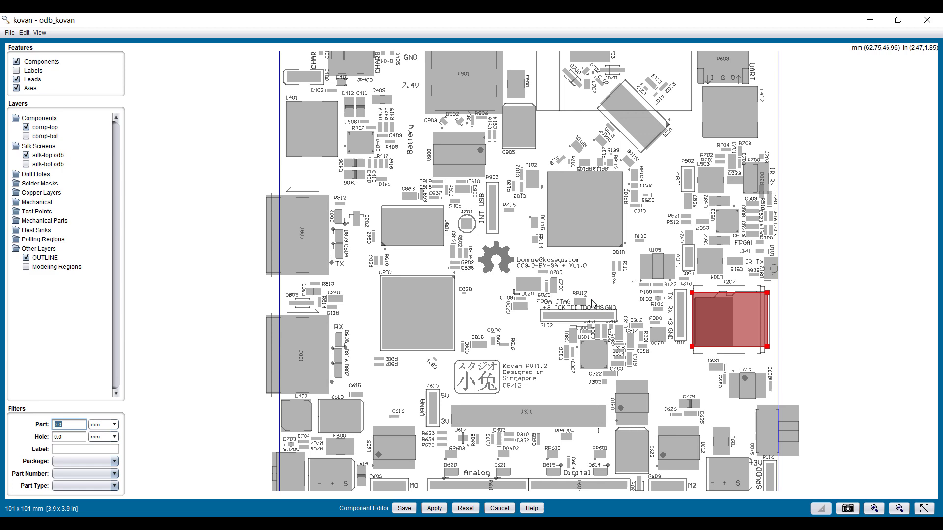
{"action": "scroll", "coordinate": [598, 318], "scroll_direction": "down", "scroll_amount": 1}
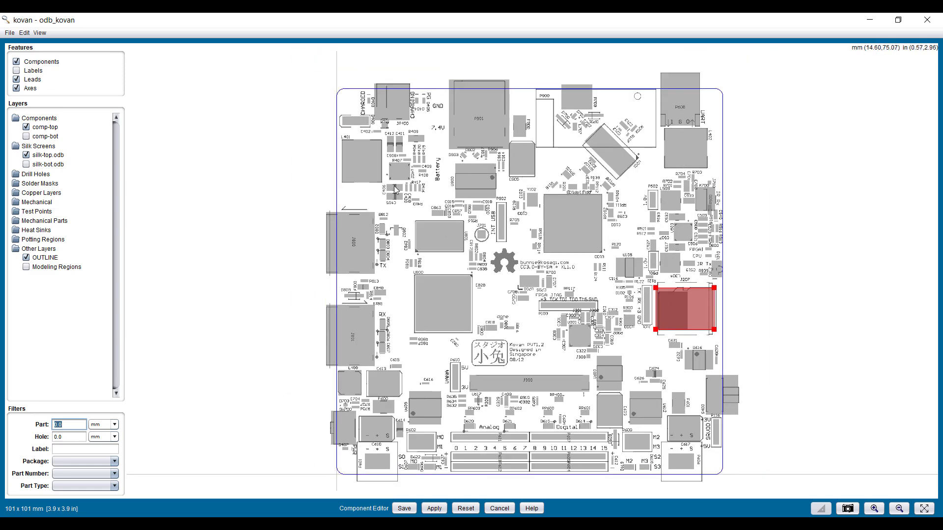
{"action": "scroll", "coordinate": [379, 183], "scroll_direction": "up", "scroll_amount": 1}
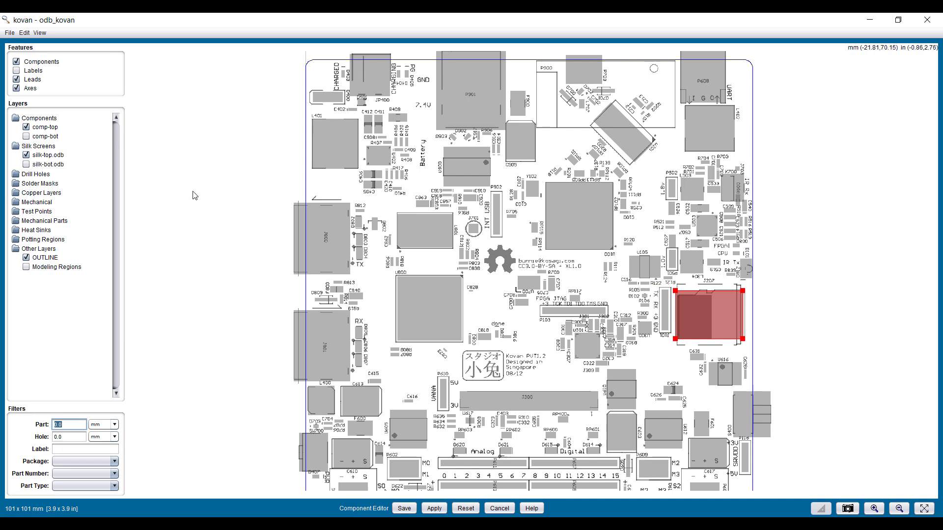
{"action": "left_click", "coordinate": [434, 508]}
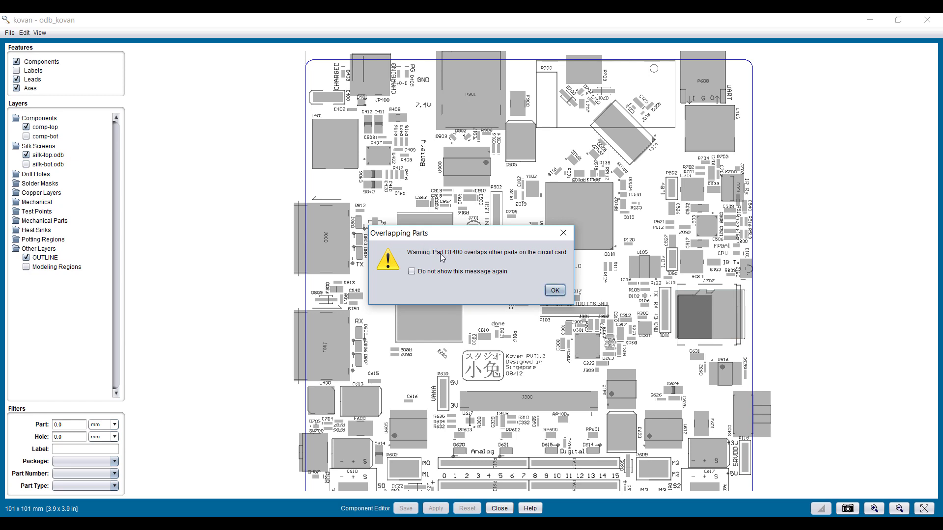
Locate the BT400 battery by label filter, with bottom-side components shown
{"action": "left_click", "coordinate": [555, 291]}
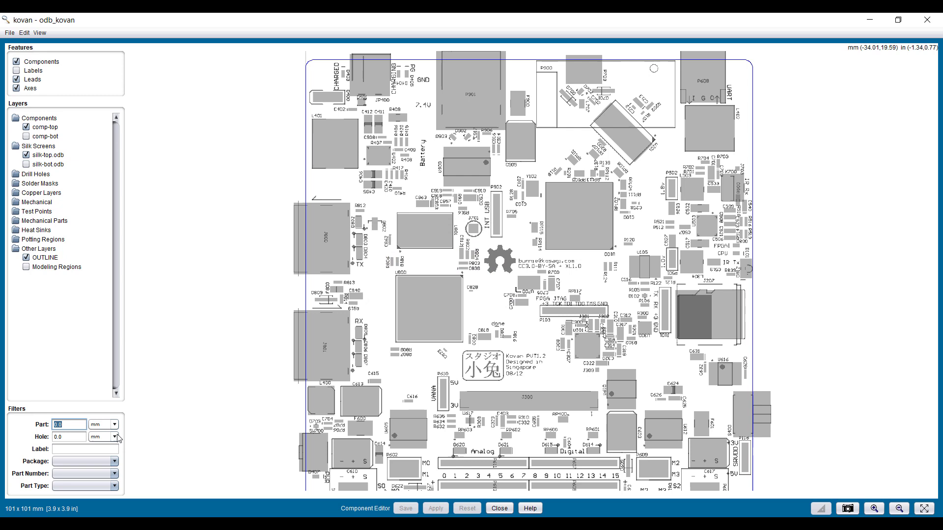
{"action": "left_click", "coordinate": [80, 448]}
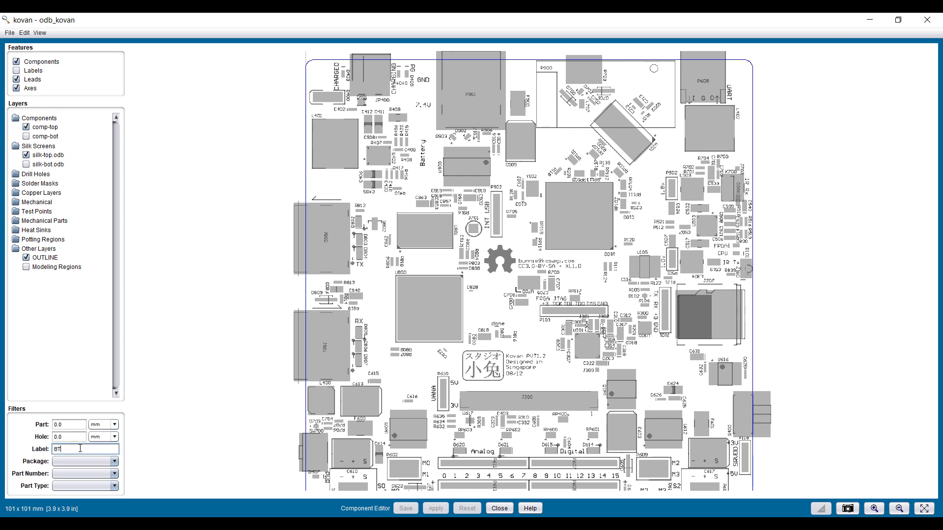
{"action": "type", "text": "BT400"}
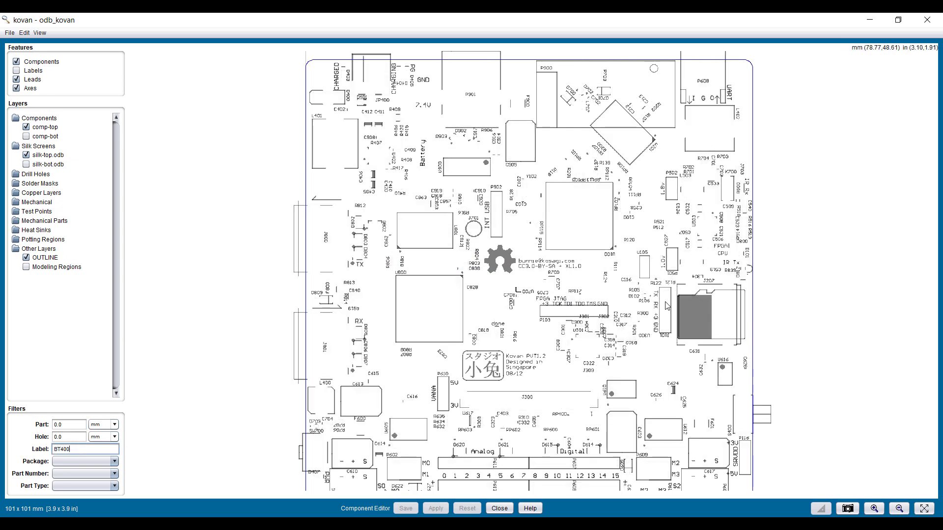
{"action": "left_click", "coordinate": [27, 137]}
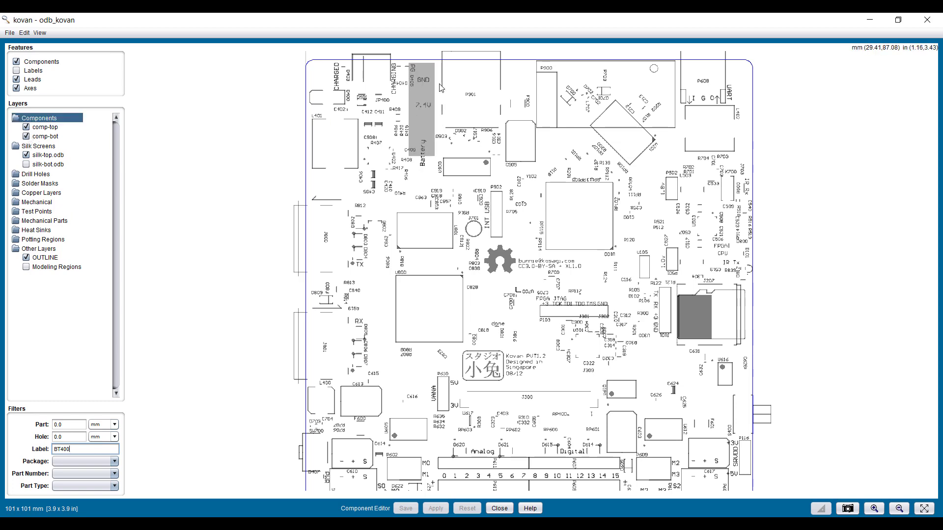
{"action": "left_click_drag", "start_coordinate": [392, 87], "coordinate": [393, 176]}
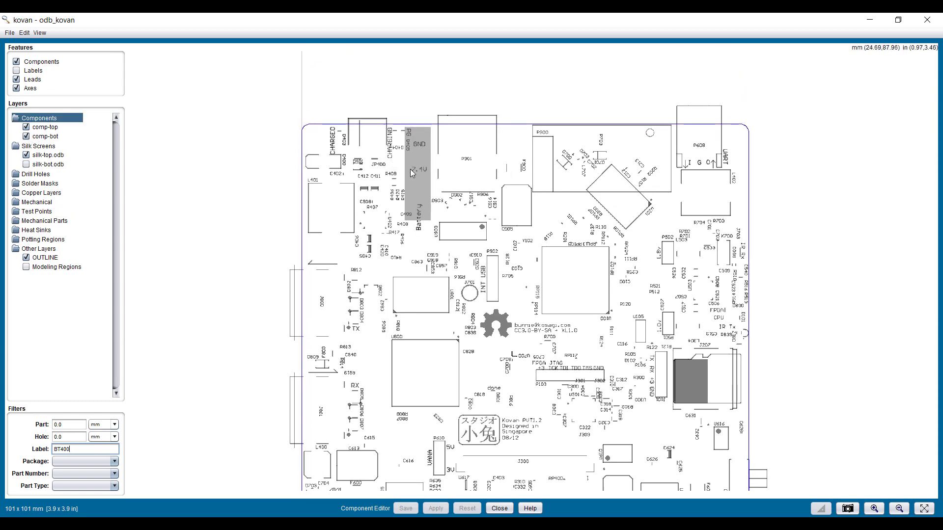
{"action": "scroll", "coordinate": [411, 157], "scroll_direction": "up", "scroll_amount": 2}
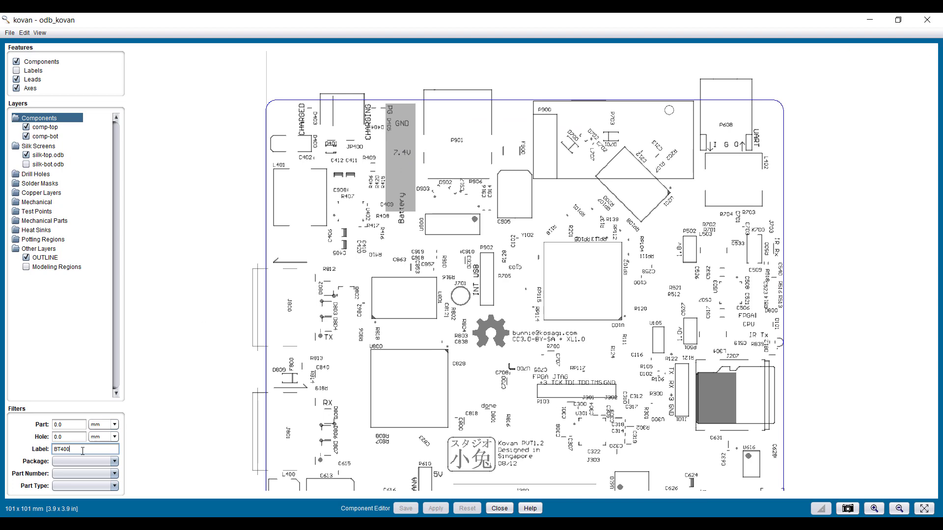
{"action": "key", "text": "BackSpace"}
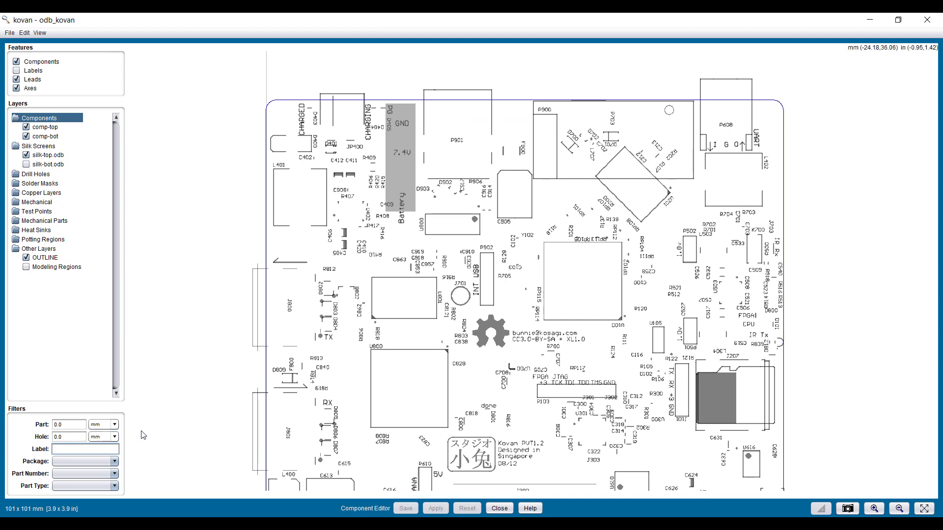
{"action": "scroll", "coordinate": [279, 119], "scroll_direction": "up", "scroll_amount": 3}
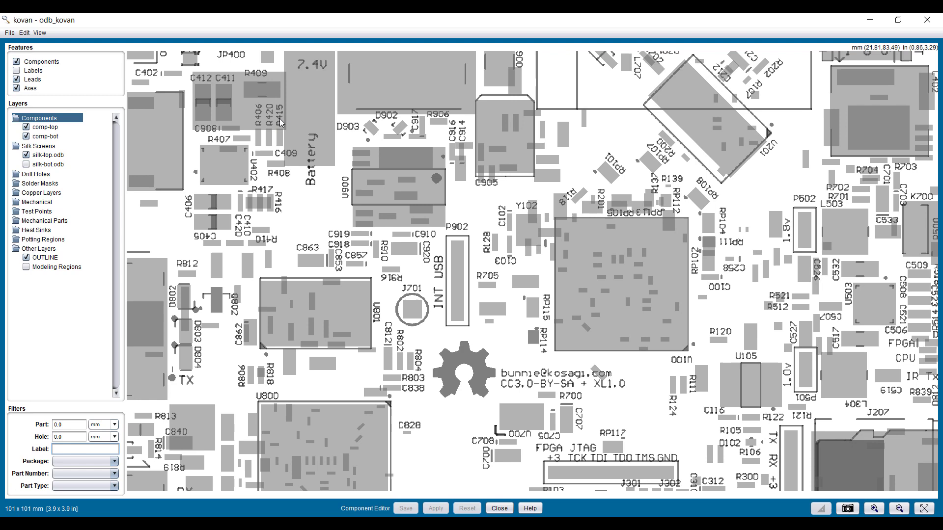
{"action": "left_click_drag", "start_coordinate": [299, 117], "coordinate": [397, 236]}
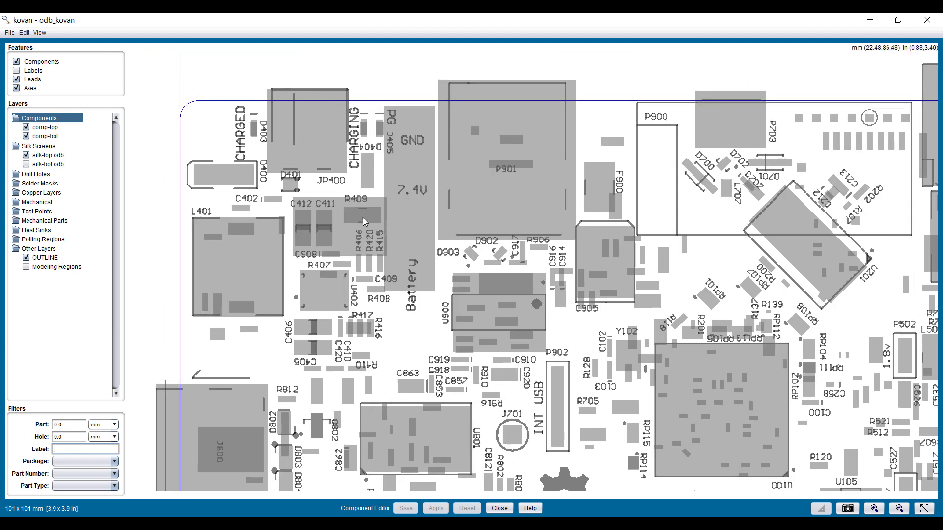
Narrow the Battery outline to 22 x 87 mm and apply the change
{"action": "right_click", "coordinate": [408, 211]}
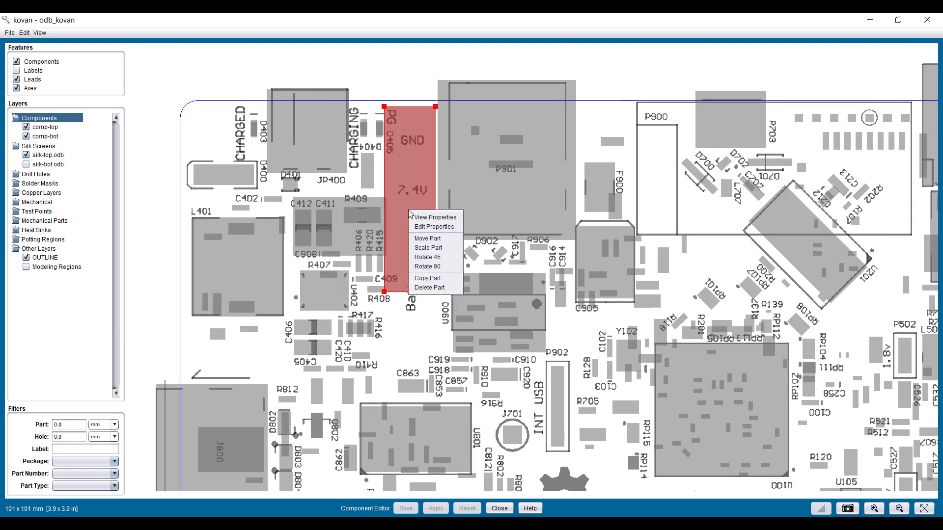
{"action": "left_click", "coordinate": [389, 112]}
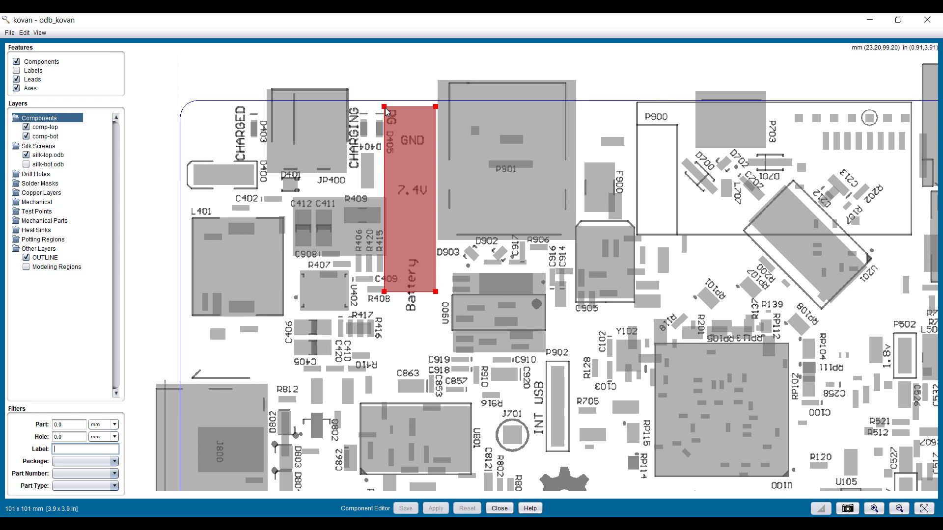
{"action": "left_click_drag", "start_coordinate": [388, 112], "coordinate": [392, 114]}
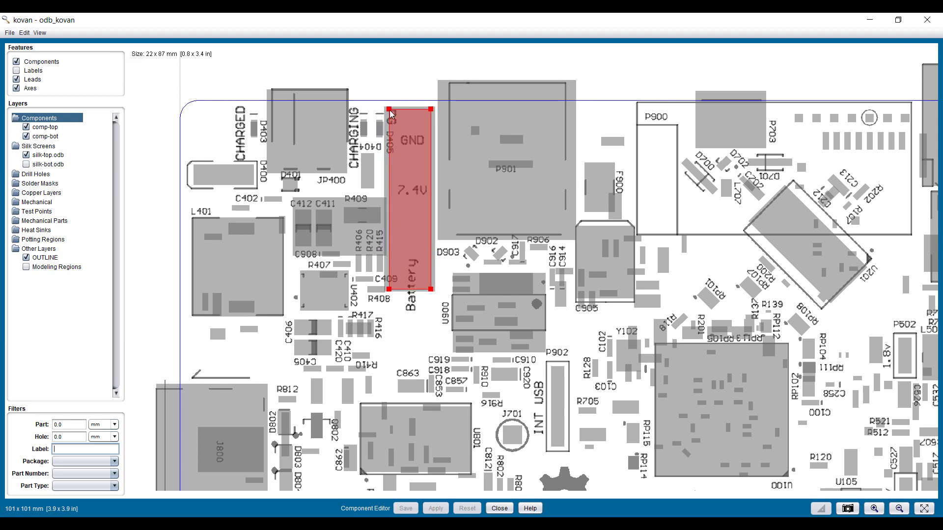
{"action": "scroll", "coordinate": [499, 271], "scroll_direction": "down", "scroll_amount": 5}
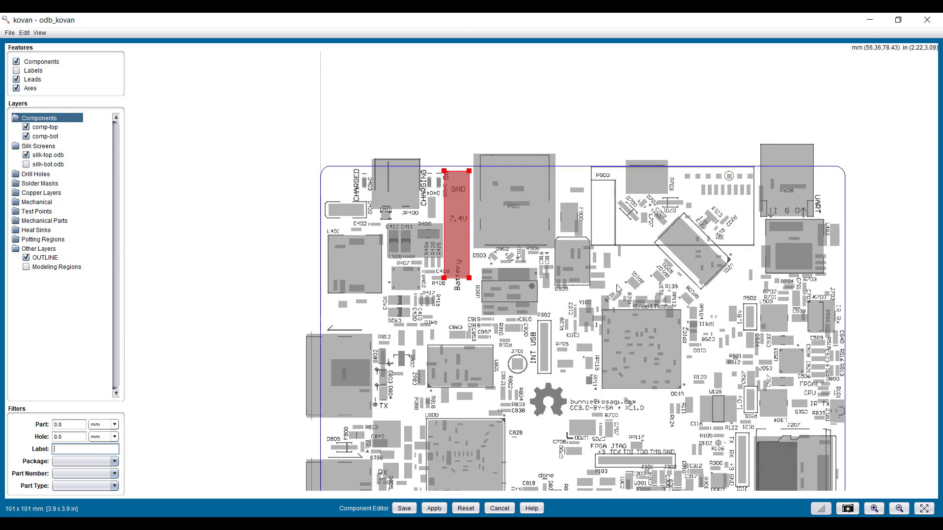
{"action": "left_click", "coordinate": [435, 509]}
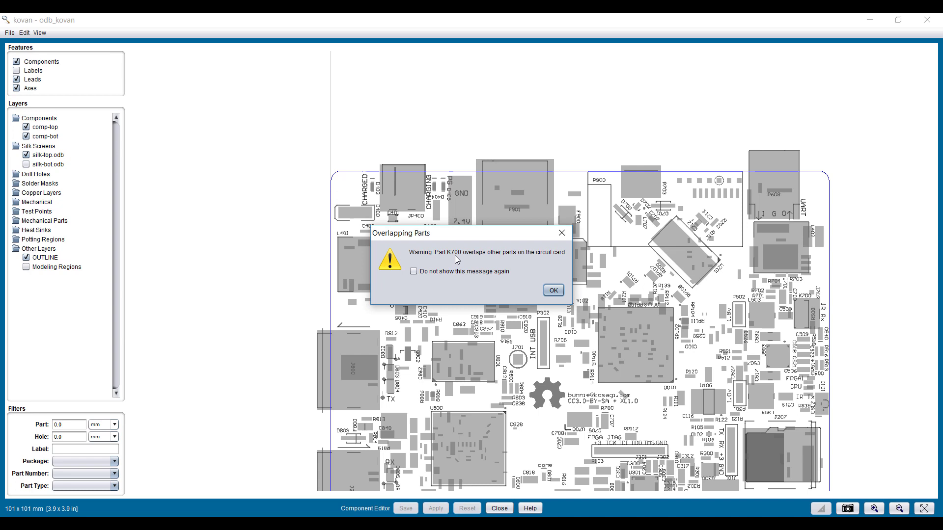
Filter for K700, hiding top components and switching to the bottom silkscreen
{"action": "left_click", "coordinate": [554, 290]}
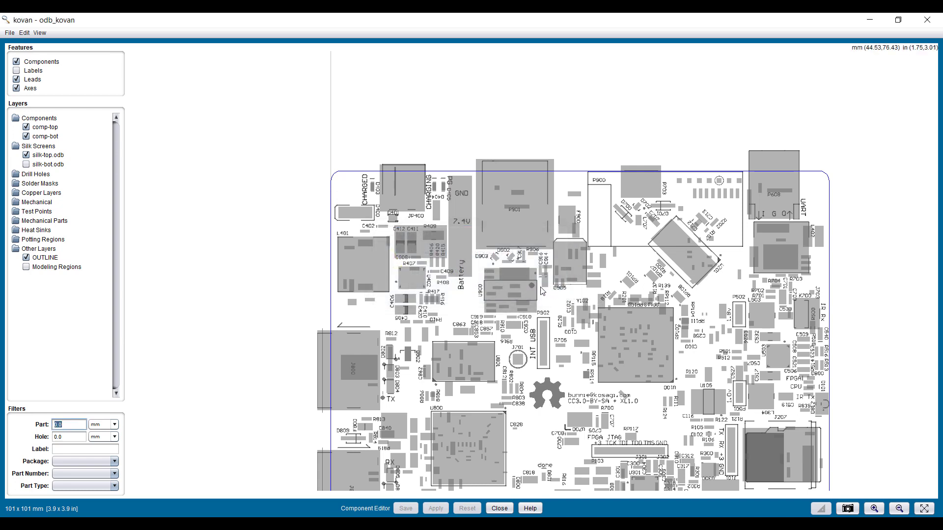
{"action": "left_click", "coordinate": [27, 127]}
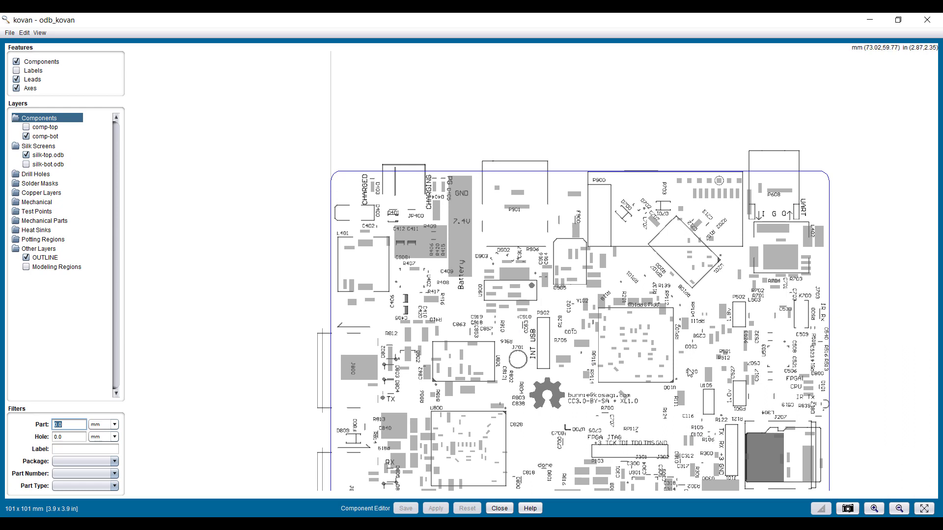
{"action": "key", "text": "Tab"}
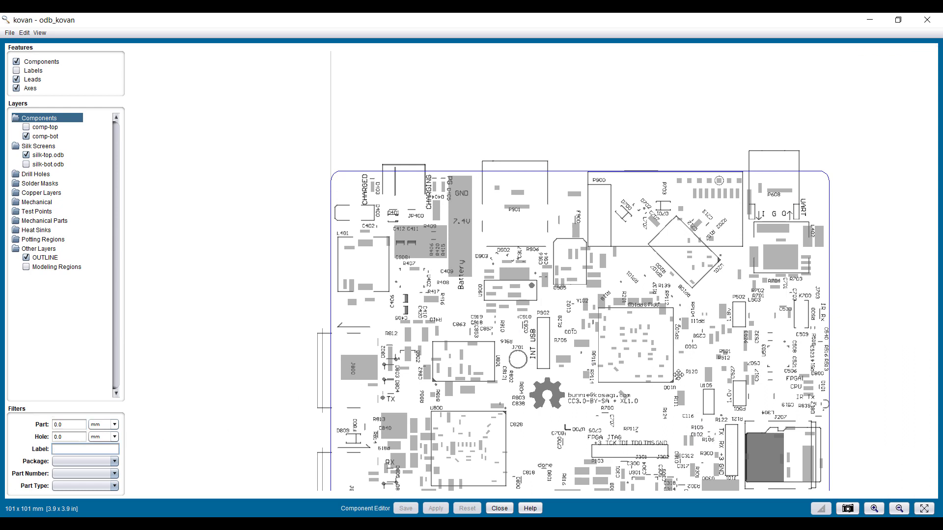
{"action": "left_click_drag", "start_coordinate": [679, 375], "coordinate": [643, 203]}
{"action": "left_click", "coordinate": [27, 155]}
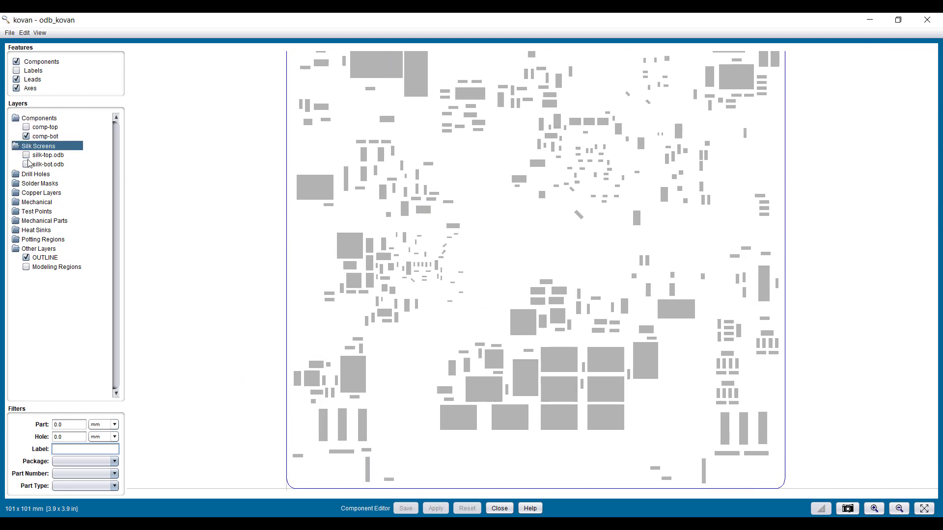
{"action": "left_click", "coordinate": [26, 164]}
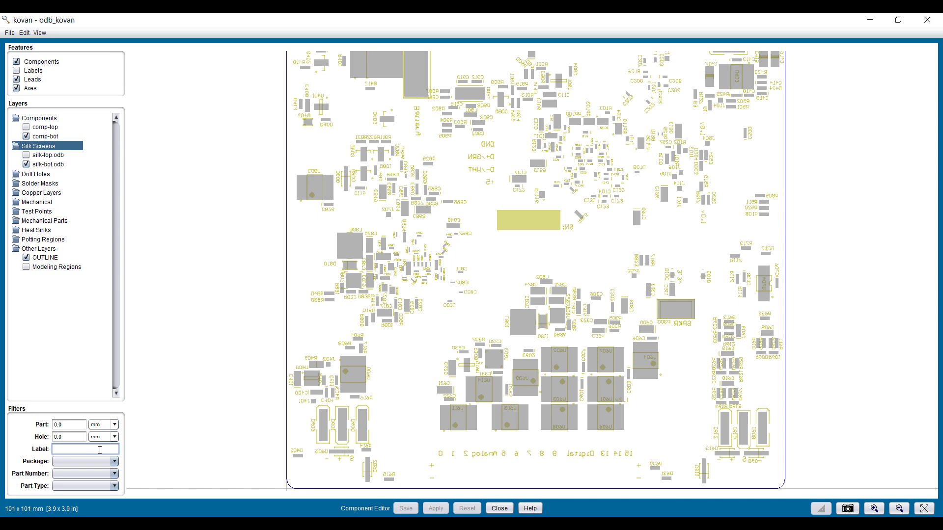
{"action": "type", "text": "00"}
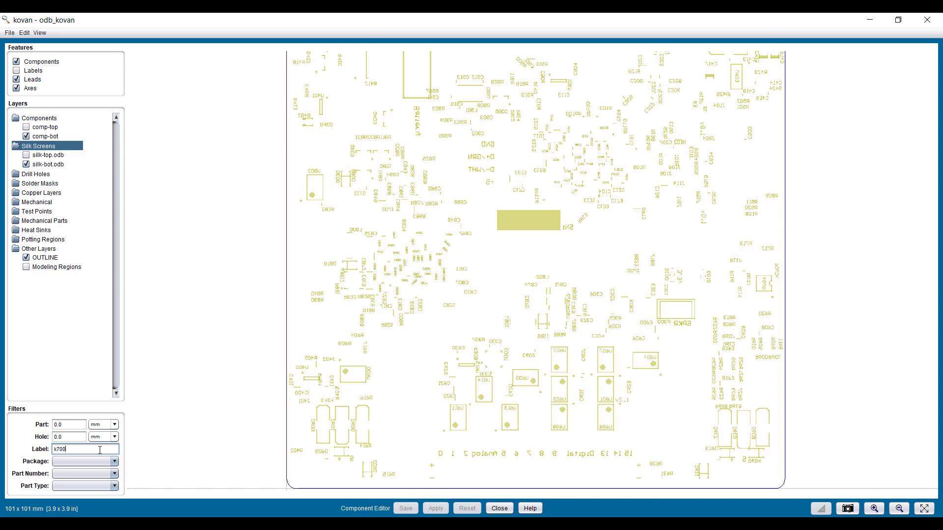
Restore top components and top silkscreen, hide bottom silkscreen, and clear the K700 filter
{"action": "left_click", "coordinate": [30, 129]}
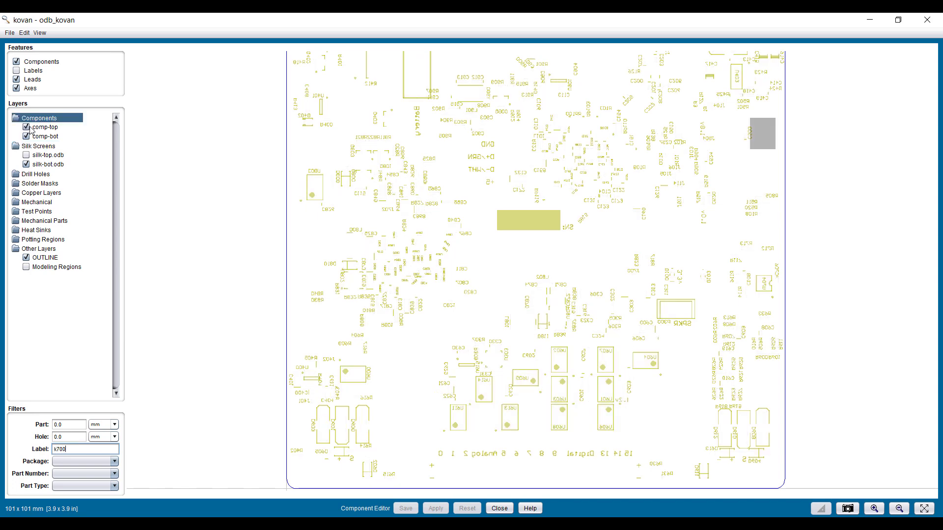
{"action": "scroll", "coordinate": [664, 210], "scroll_direction": "down", "scroll_amount": 2}
{"action": "scroll", "coordinate": [666, 207], "scroll_direction": "up", "scroll_amount": 4}
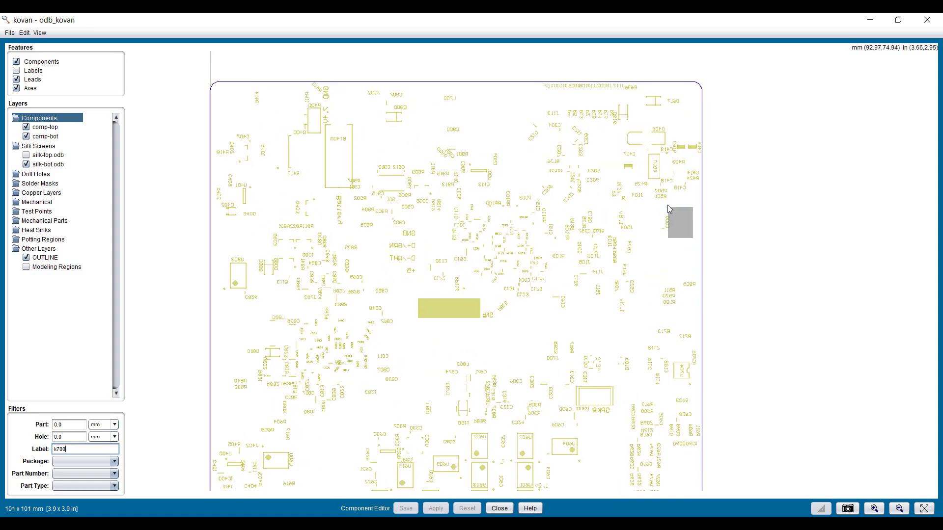
{"action": "left_click", "coordinate": [27, 154]}
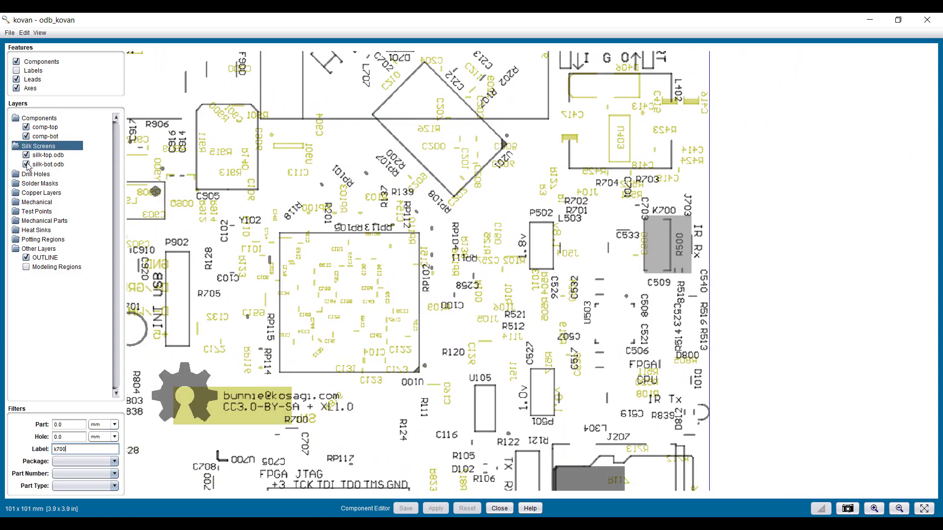
{"action": "left_click", "coordinate": [26, 164]}
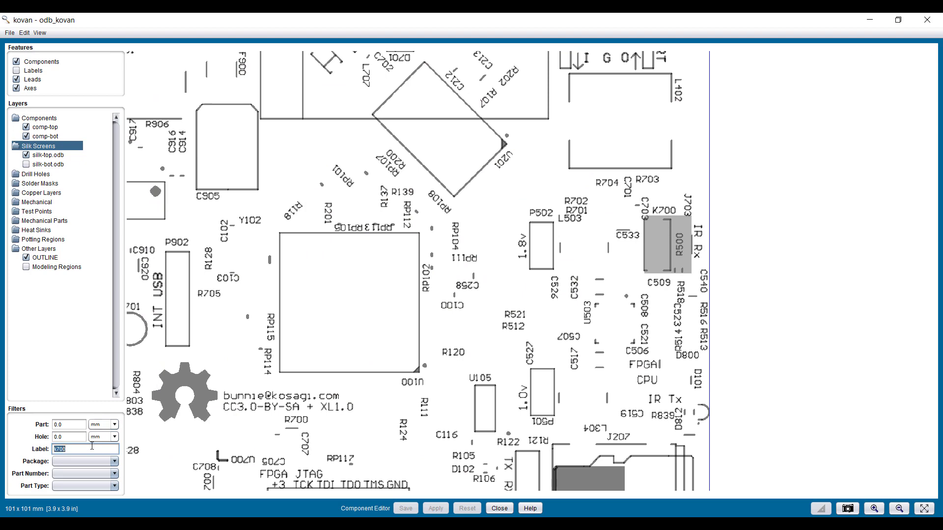
{"action": "key", "text": "BackSpace"}
Resize K700's outline to a narrow tall box matching its footprint and apply it
{"action": "scroll", "coordinate": [694, 267], "scroll_direction": "up", "scroll_amount": 1}
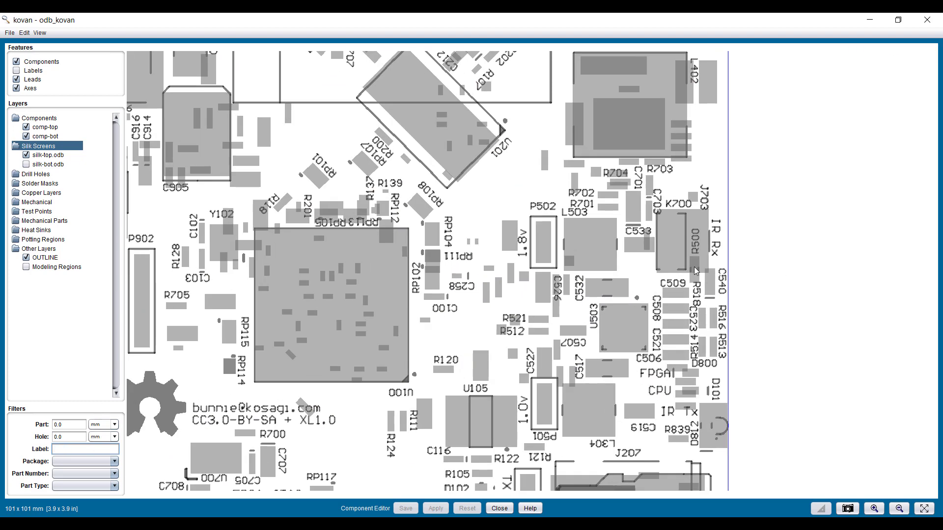
{"action": "scroll", "coordinate": [694, 267], "scroll_direction": "up", "scroll_amount": 3}
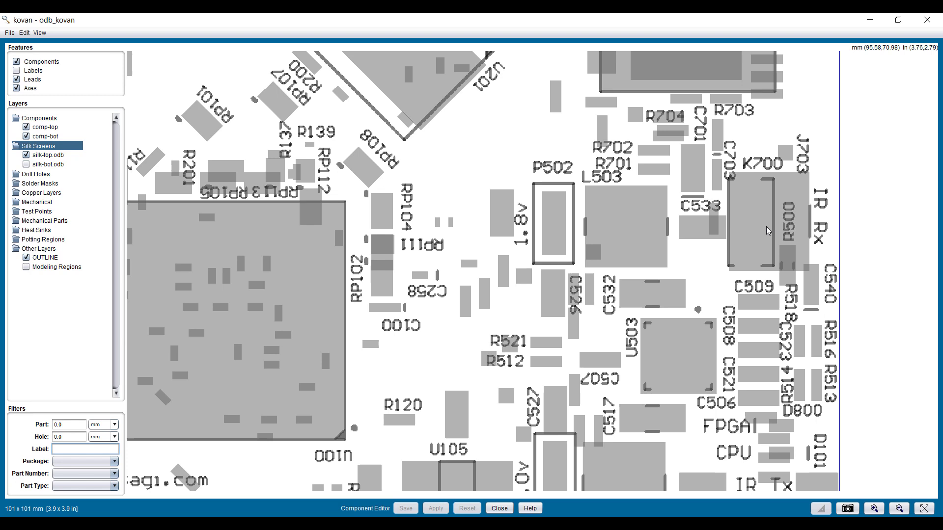
{"action": "left_click_drag", "start_coordinate": [784, 219], "coordinate": [686, 221]}
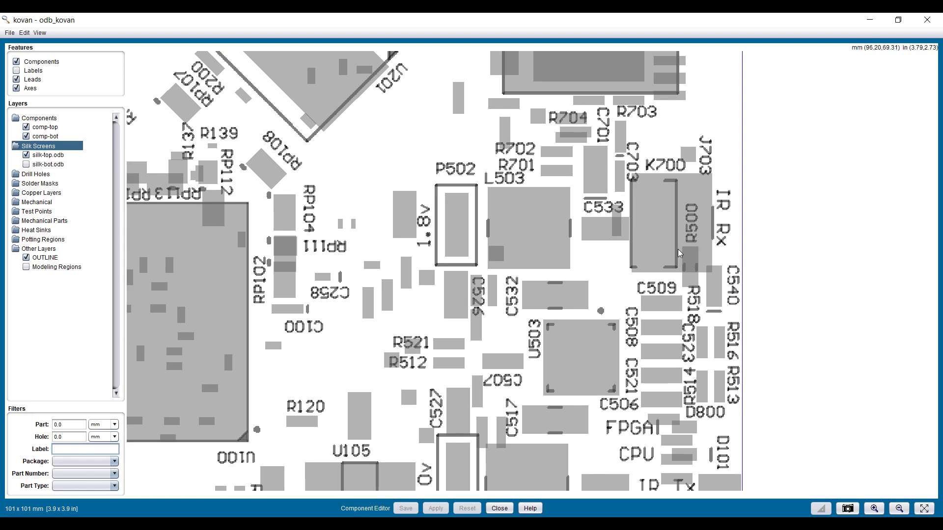
{"action": "left_click", "coordinate": [26, 137]}
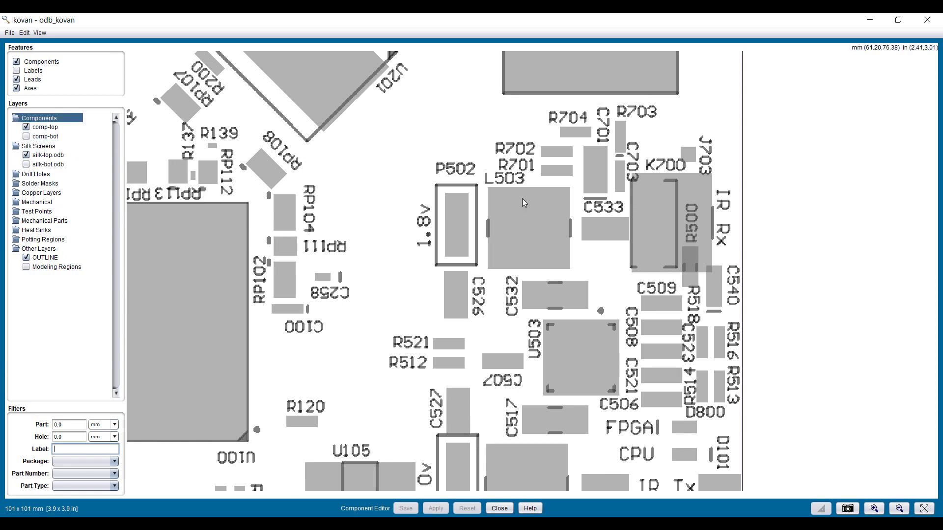
{"action": "right_click", "coordinate": [670, 214]}
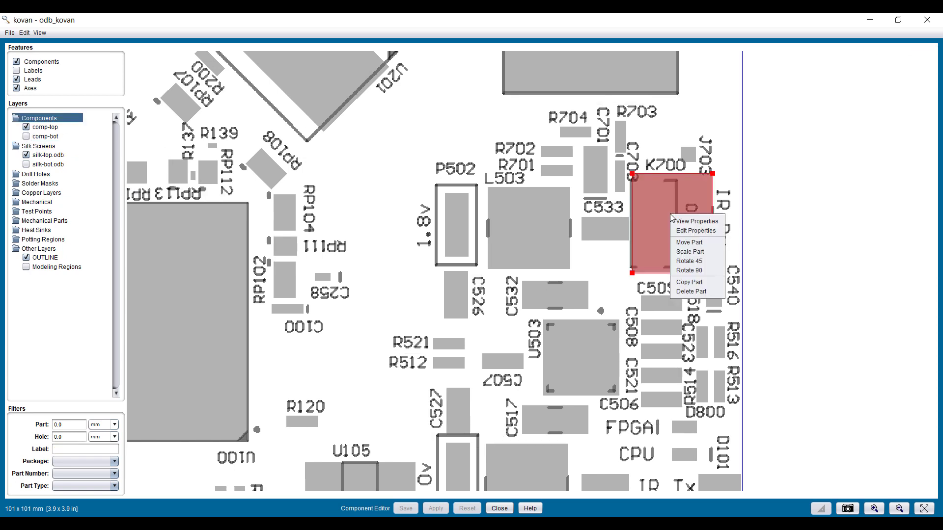
{"action": "left_click", "coordinate": [715, 178]}
{"action": "left_click_drag", "start_coordinate": [702, 180], "coordinate": [662, 196]}
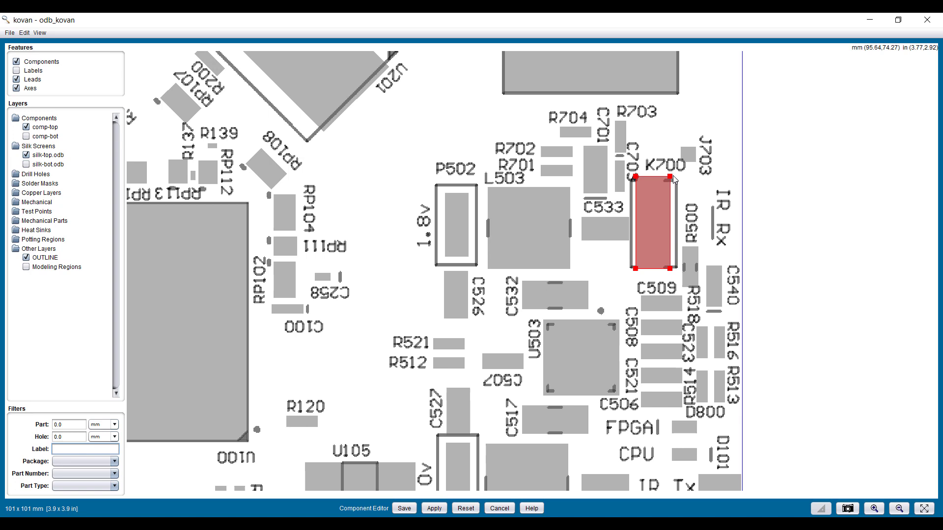
{"action": "left_click", "coordinate": [676, 178]}
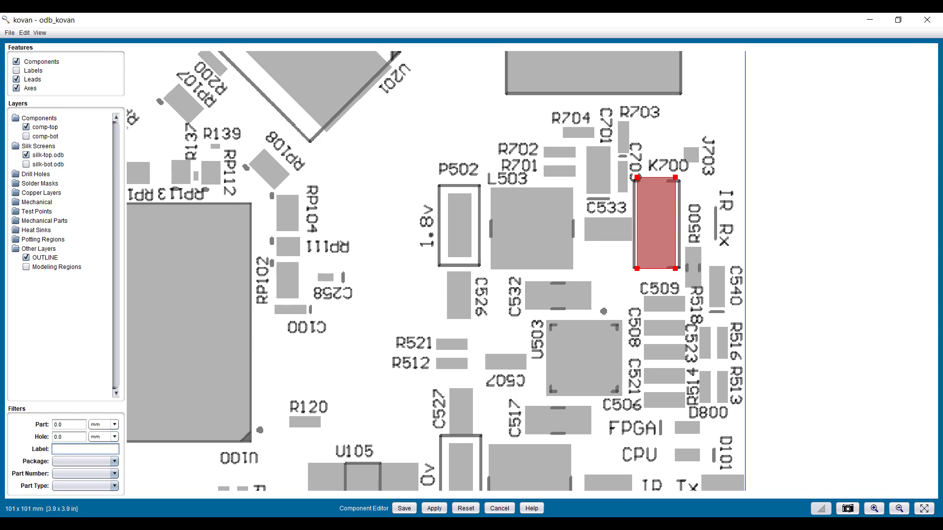
{"action": "left_click", "coordinate": [444, 510]}
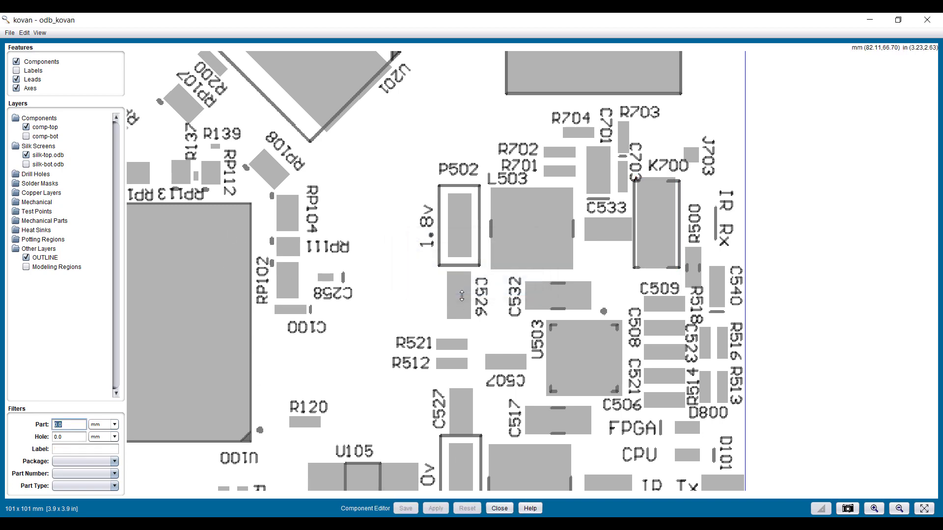
Zoom back out to the whole board and close component editing
{"action": "scroll", "coordinate": [555, 290], "scroll_direction": "down", "scroll_amount": 3}
{"action": "scroll", "coordinate": [555, 291], "scroll_direction": "down", "scroll_amount": 5}
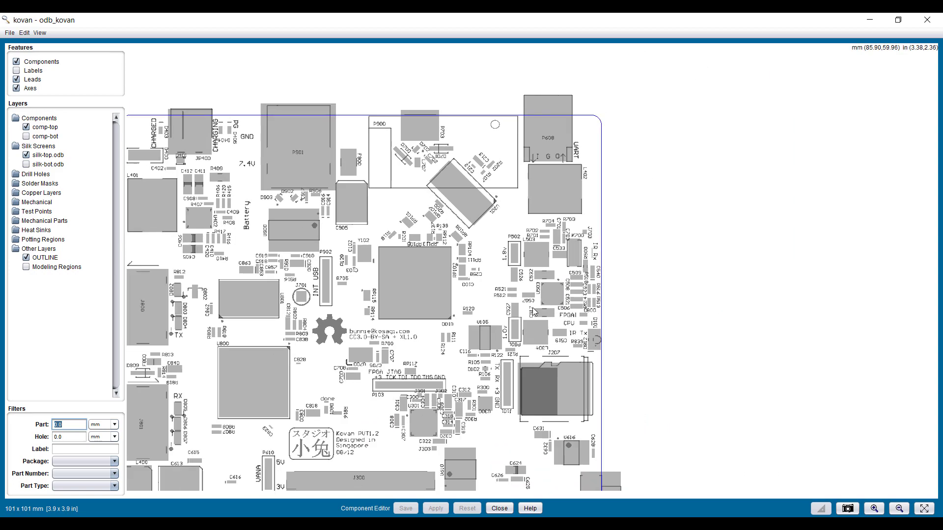
{"action": "left_click_drag", "start_coordinate": [370, 401], "coordinate": [390, 262]}
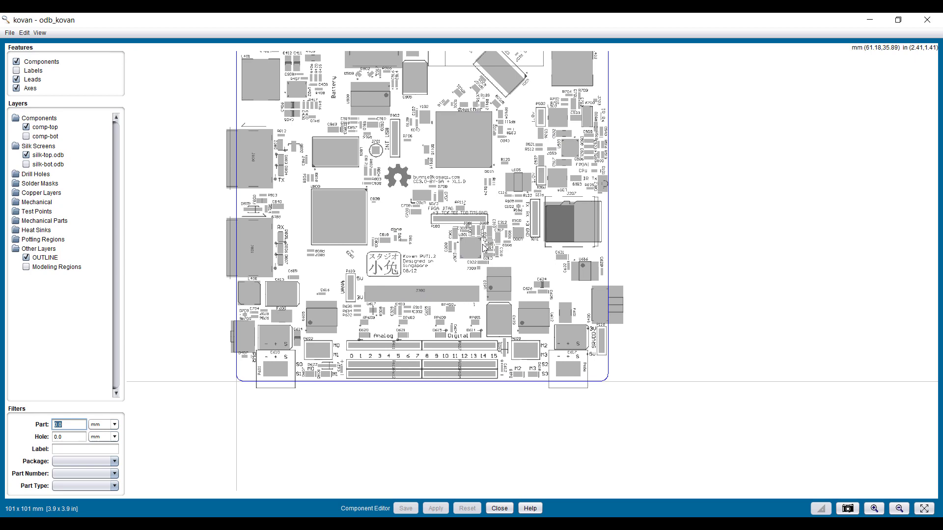
{"action": "left_click", "coordinate": [500, 508]}
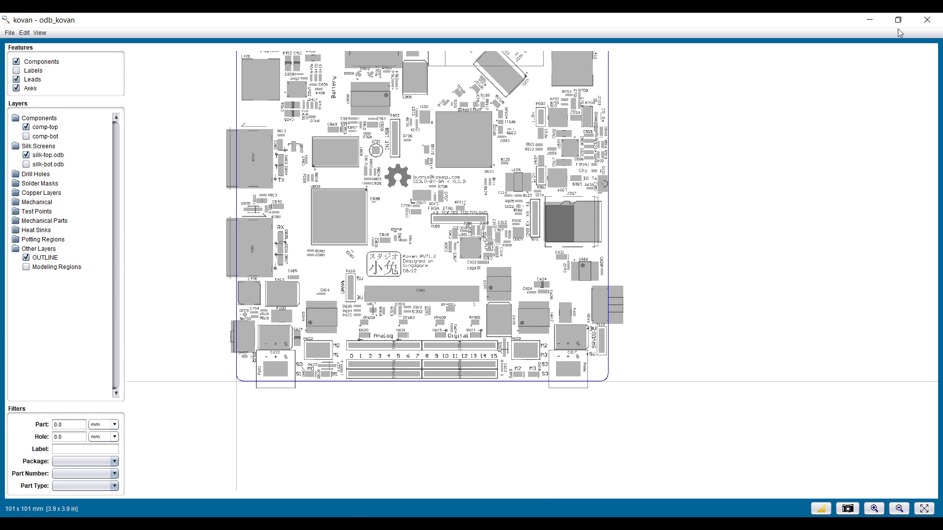
Close the Layers viewer and open Pick & Place under the project tree's Inputs
{"action": "left_click", "coordinate": [927, 20]}
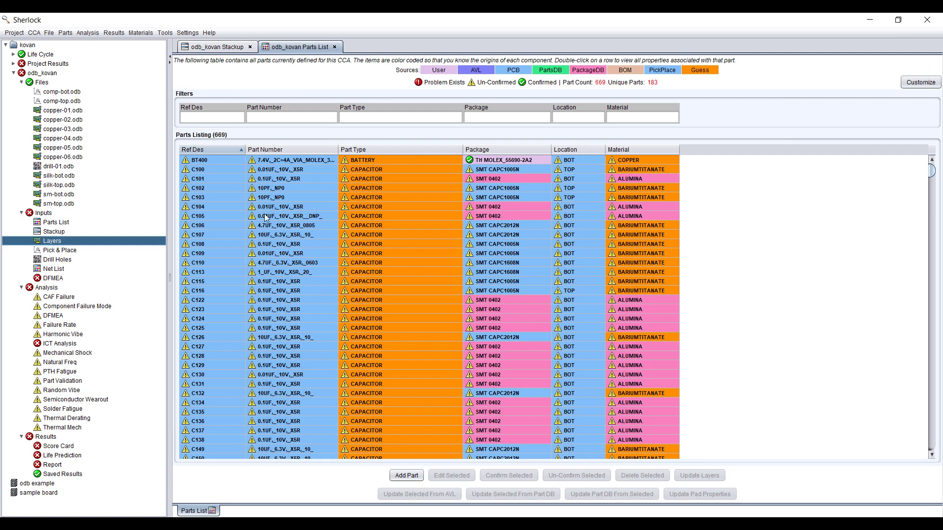
{"action": "left_click", "coordinate": [59, 251]}
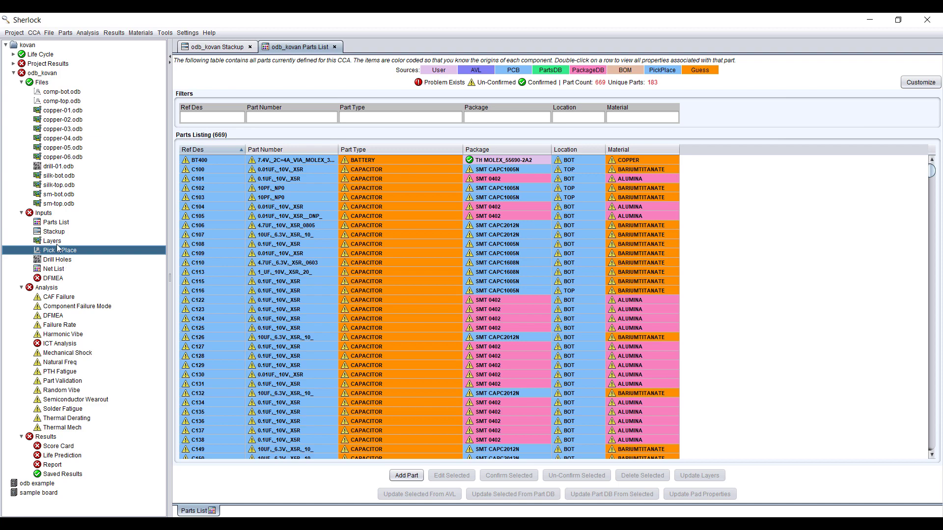
{"action": "double_click", "coordinate": [58, 251]}
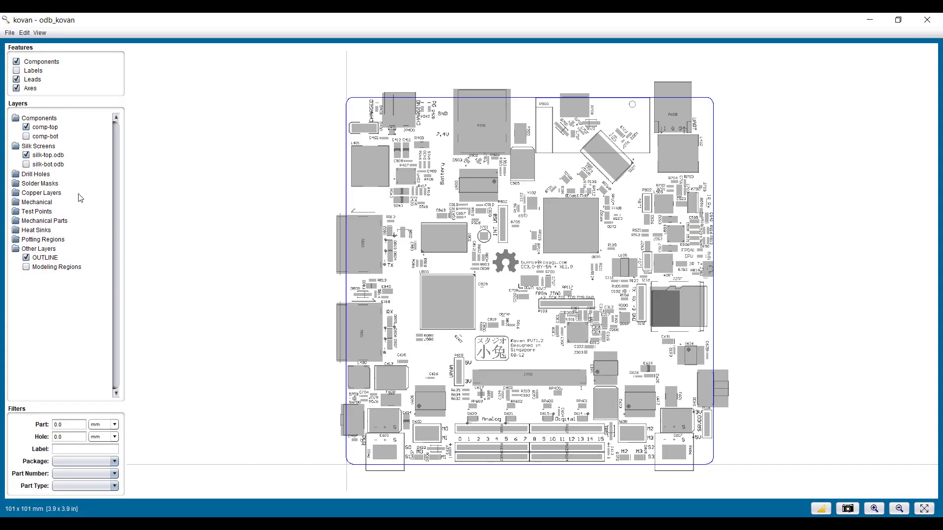
Adjust the layer visibility so both comp-top and comp-bot components are shown
{"action": "left_click", "coordinate": [26, 127]}
{"action": "left_click", "coordinate": [26, 155]}
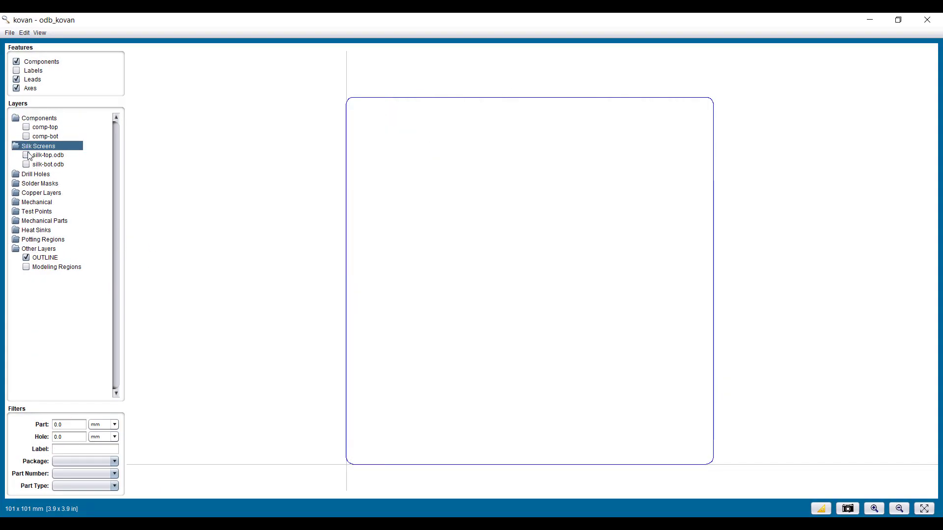
{"action": "double_click", "coordinate": [20, 204]}
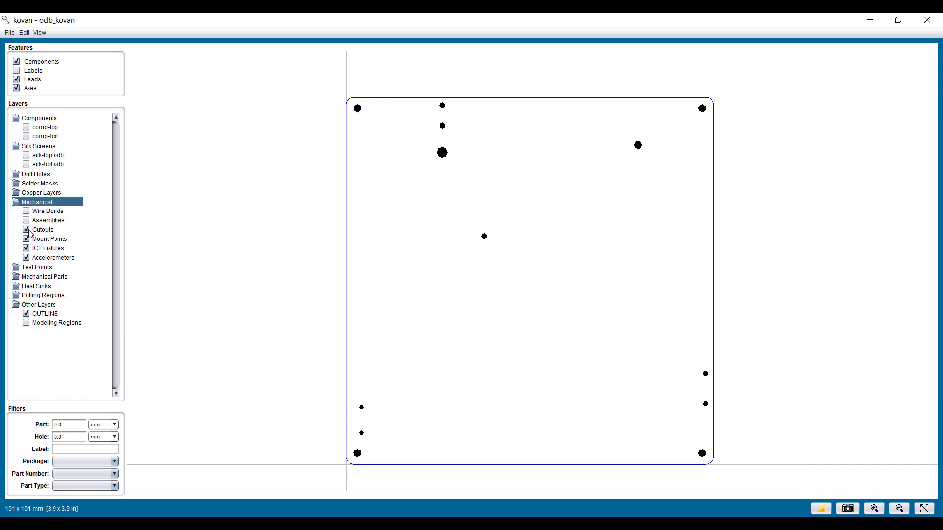
{"action": "left_click", "coordinate": [26, 258]}
{"action": "left_click", "coordinate": [24, 32]}
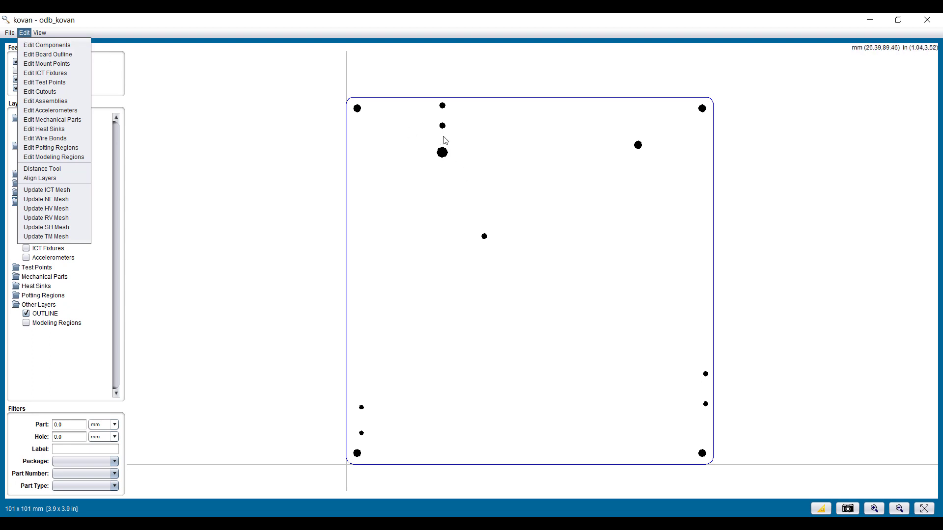
{"action": "left_click", "coordinate": [356, 190]}
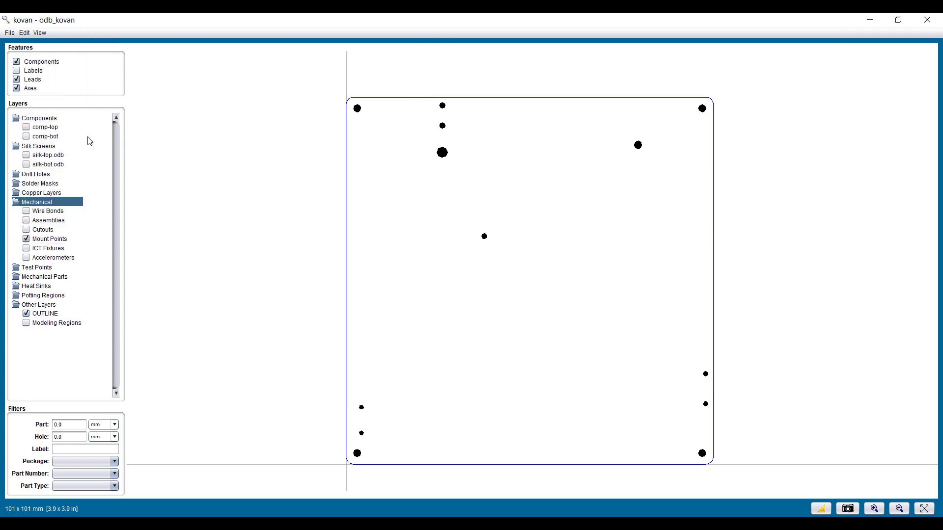
{"action": "left_click", "coordinate": [26, 128]}
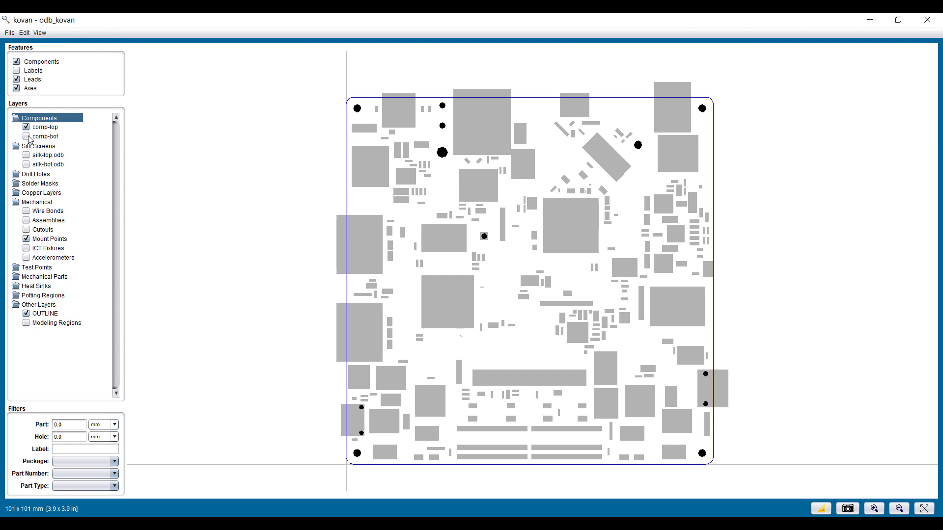
{"action": "left_click", "coordinate": [27, 136]}
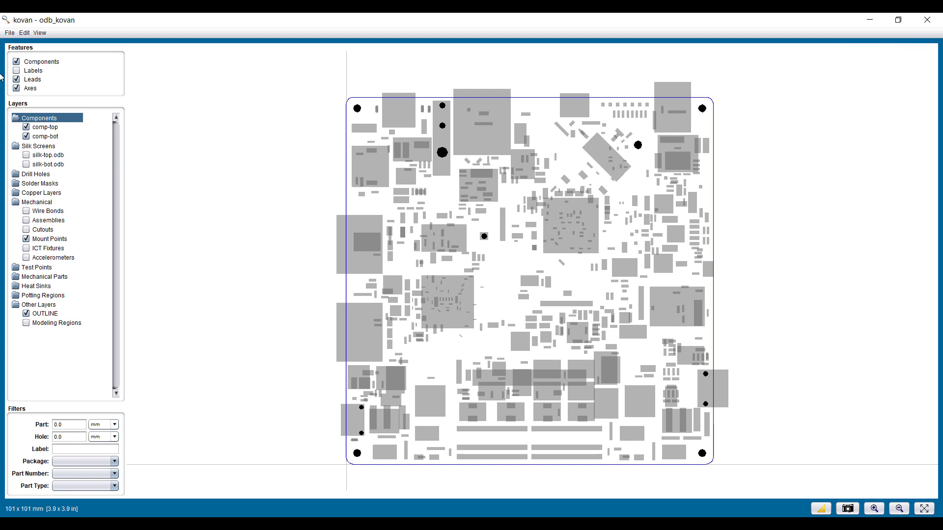
In Edit Mount Points, delete the two mount points on the board's right edge
{"action": "left_click", "coordinate": [24, 32]}
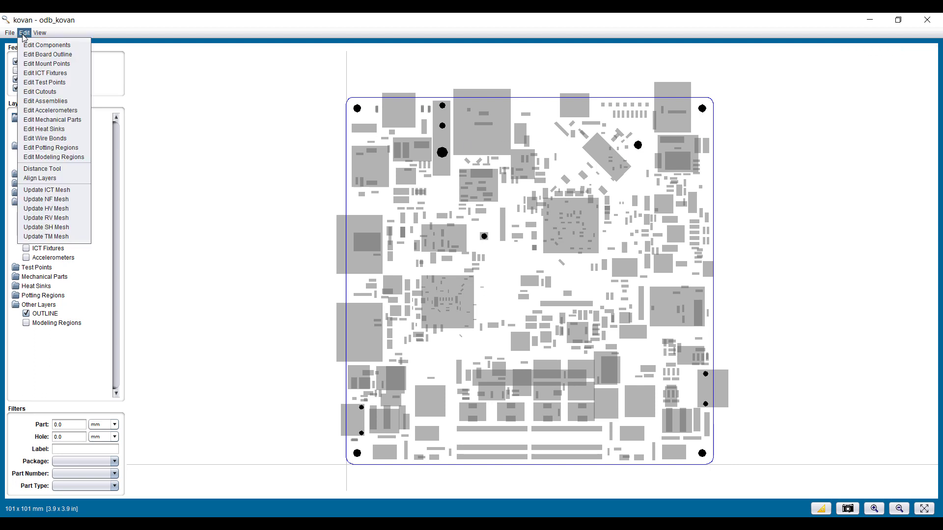
{"action": "left_click", "coordinate": [47, 63]}
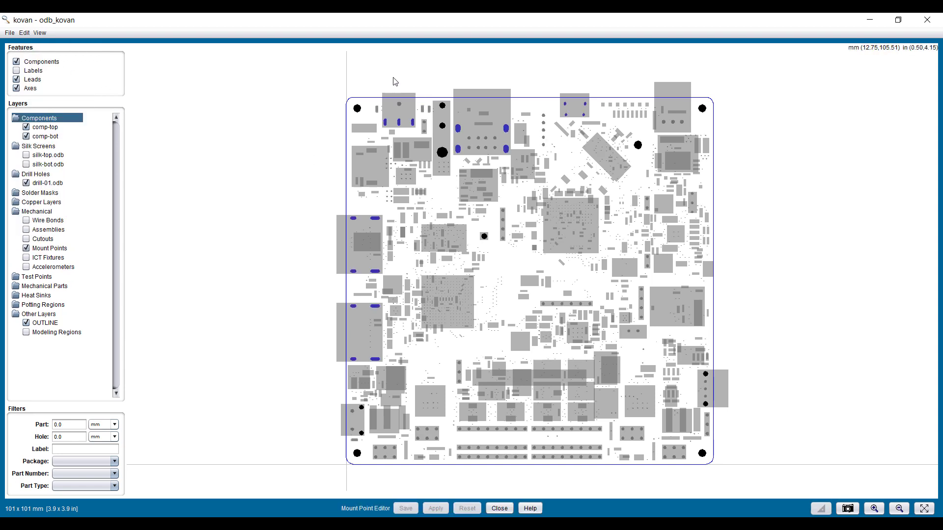
{"action": "left_click_drag", "start_coordinate": [395, 81], "coordinate": [570, 288]}
{"action": "left_click_drag", "start_coordinate": [320, 348], "coordinate": [420, 441]}
{"action": "left_click_drag", "start_coordinate": [617, 330], "coordinate": [756, 433]}
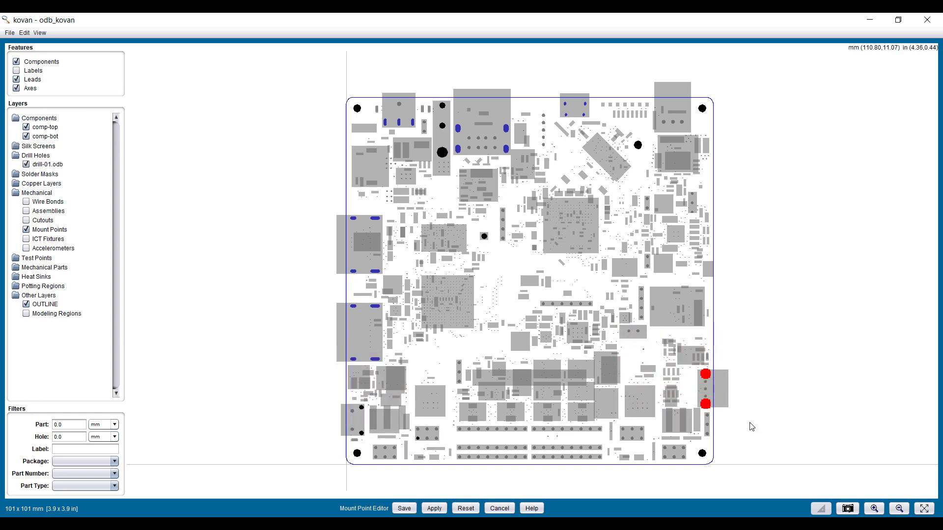
{"action": "right_click", "coordinate": [708, 377]}
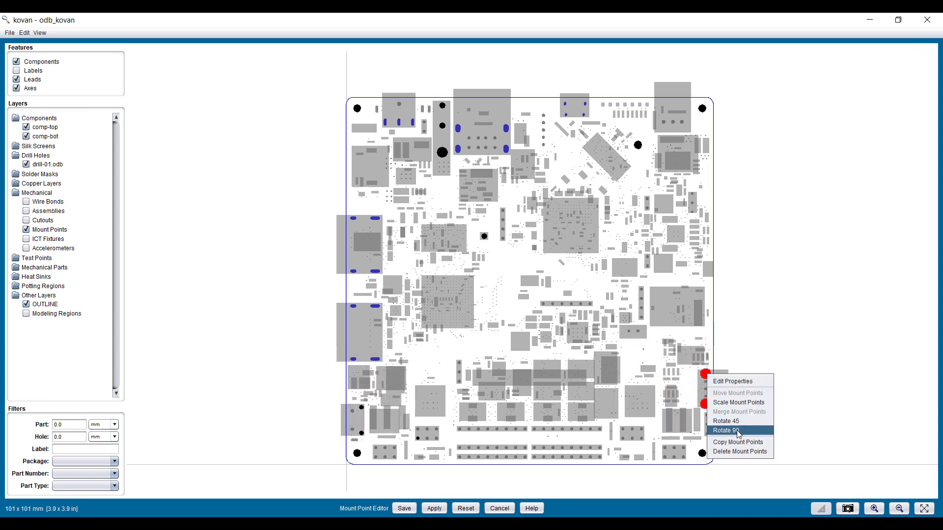
{"action": "left_click", "coordinate": [742, 452]}
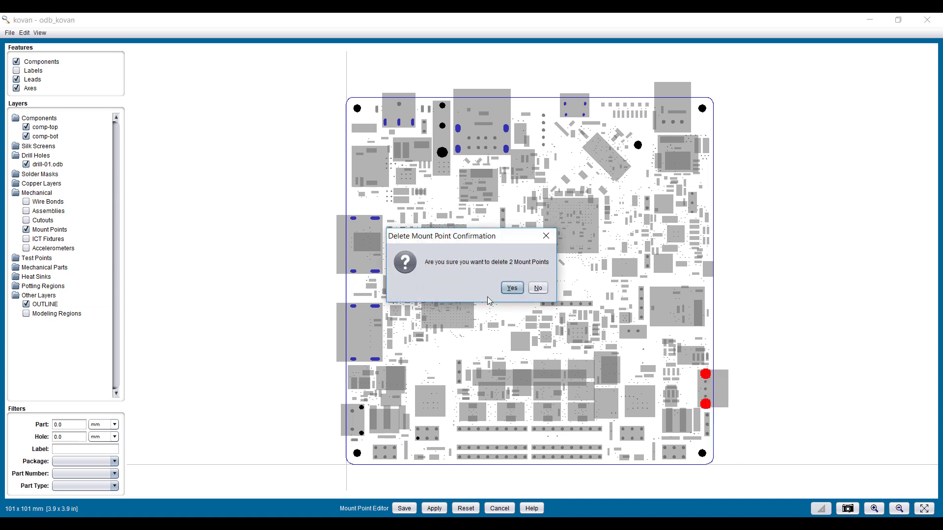
{"action": "left_click", "coordinate": [513, 290]}
Delete the two lower-left mount points
{"action": "left_click_drag", "start_coordinate": [324, 380], "coordinate": [414, 447]}
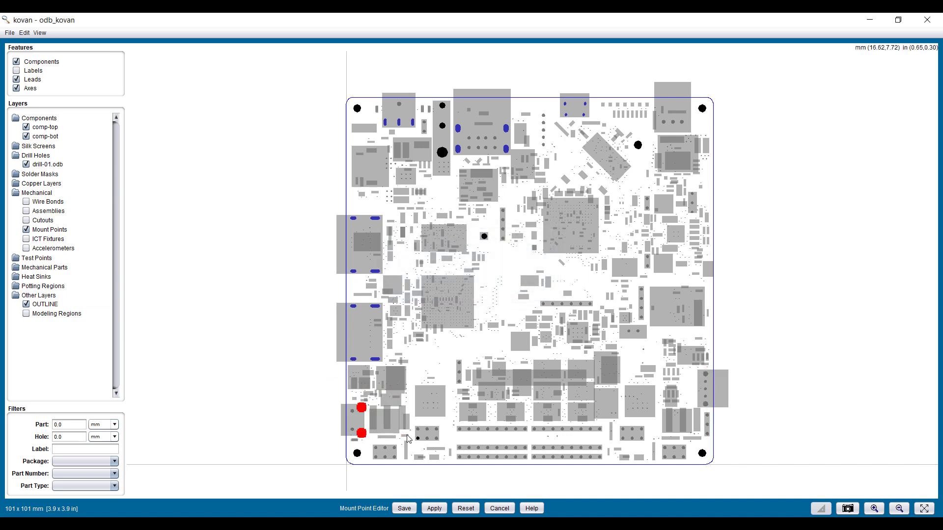
{"action": "left_click", "coordinate": [303, 388]}
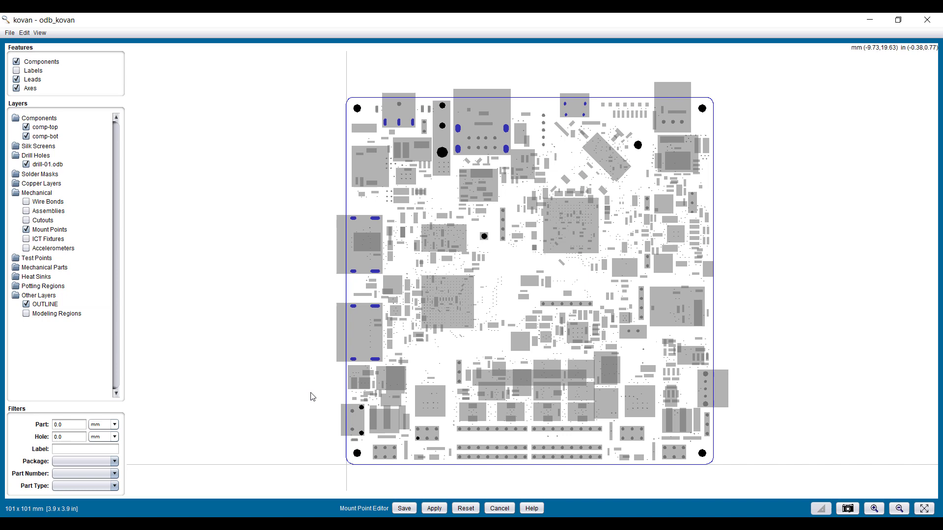
{"action": "left_click_drag", "start_coordinate": [317, 395], "coordinate": [393, 447]}
{"action": "right_click", "coordinate": [368, 416]}
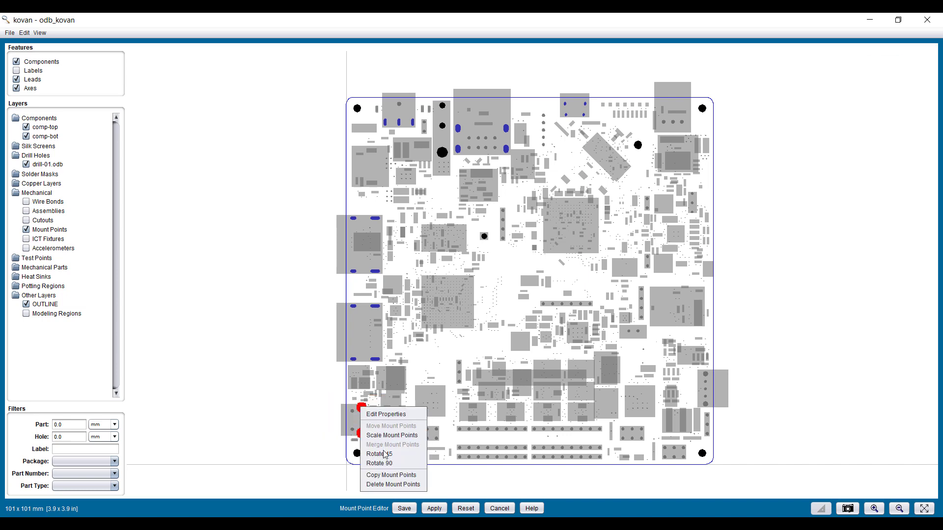
{"action": "left_click", "coordinate": [396, 484]}
{"action": "left_click", "coordinate": [511, 288]}
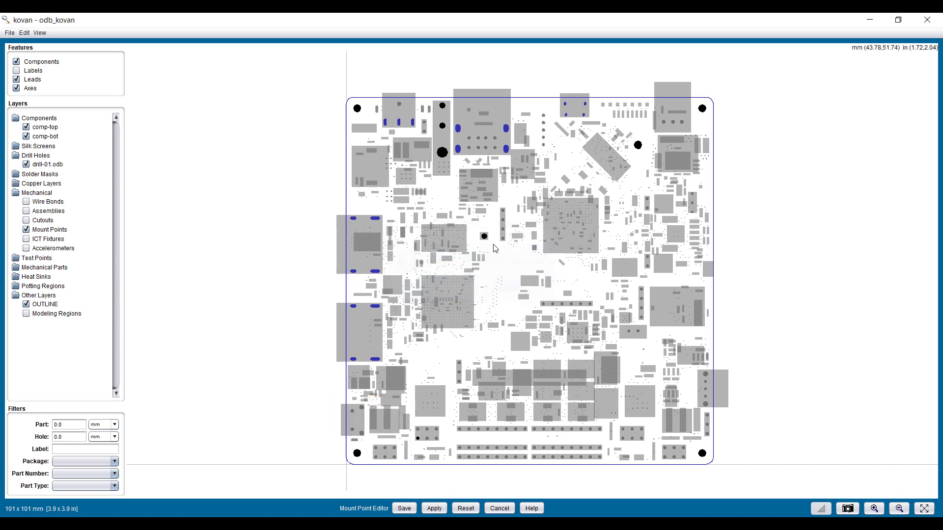
Delete the four mount points in the upper-left area
{"action": "left_click_drag", "start_coordinate": [392, 83], "coordinate": [518, 288]}
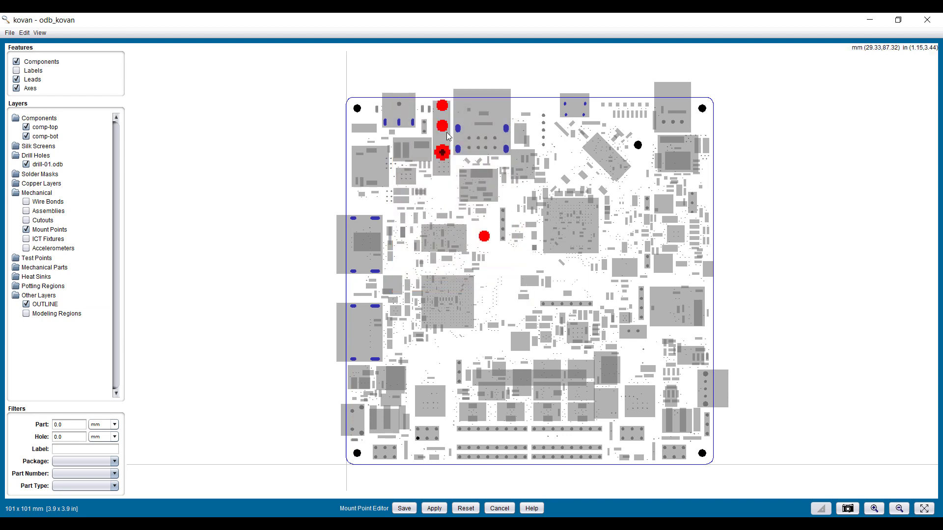
{"action": "right_click", "coordinate": [443, 150]}
{"action": "left_click", "coordinate": [476, 227]}
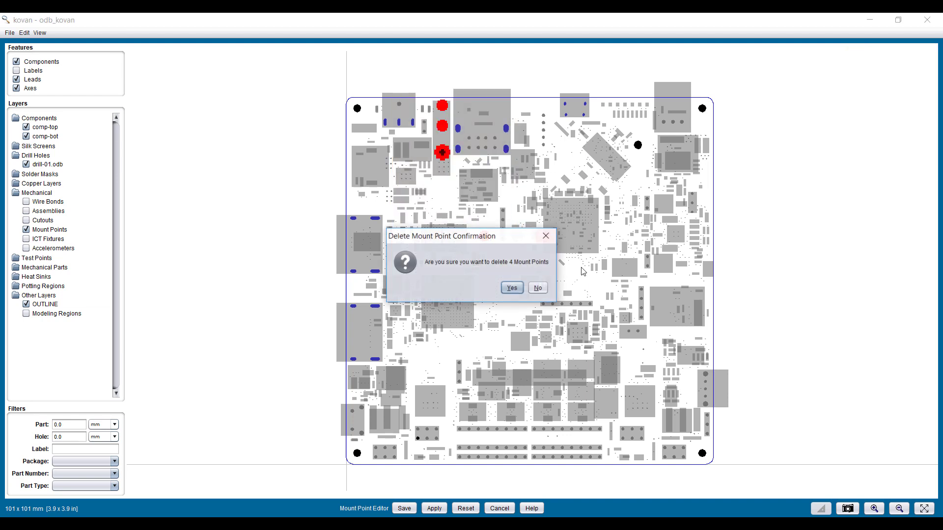
{"action": "left_click", "coordinate": [510, 288]}
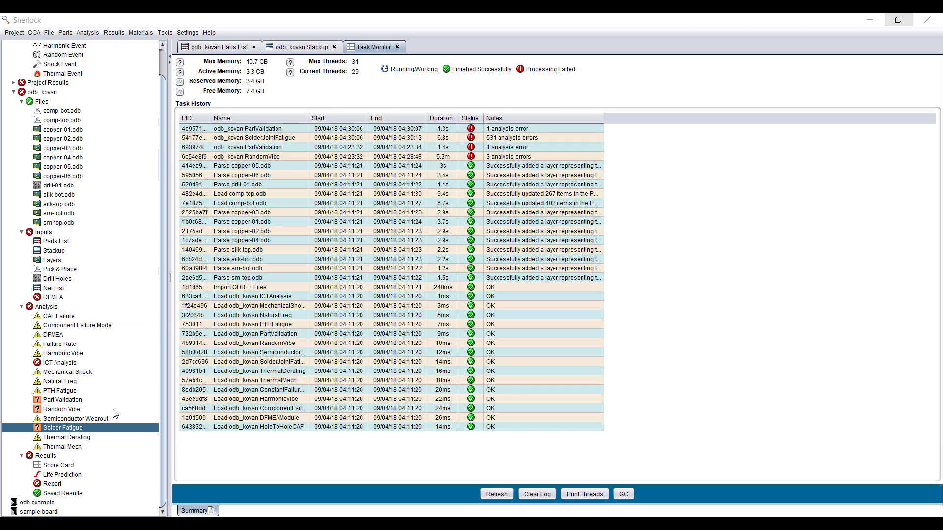
Choose Export FEA Model from the Random Vibe analysis's context menu
{"action": "right_click", "coordinate": [56, 410]}
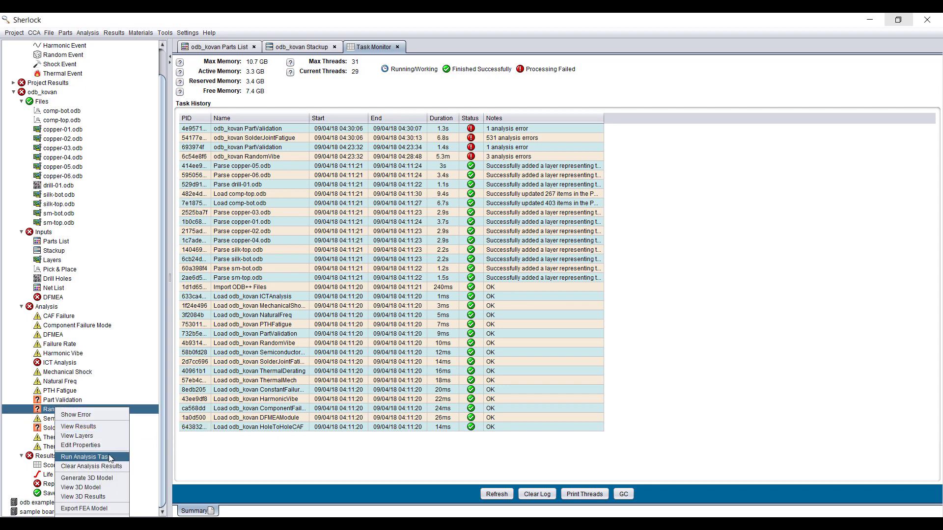
{"action": "left_click", "coordinate": [69, 412]}
{"action": "right_click", "coordinate": [69, 412]}
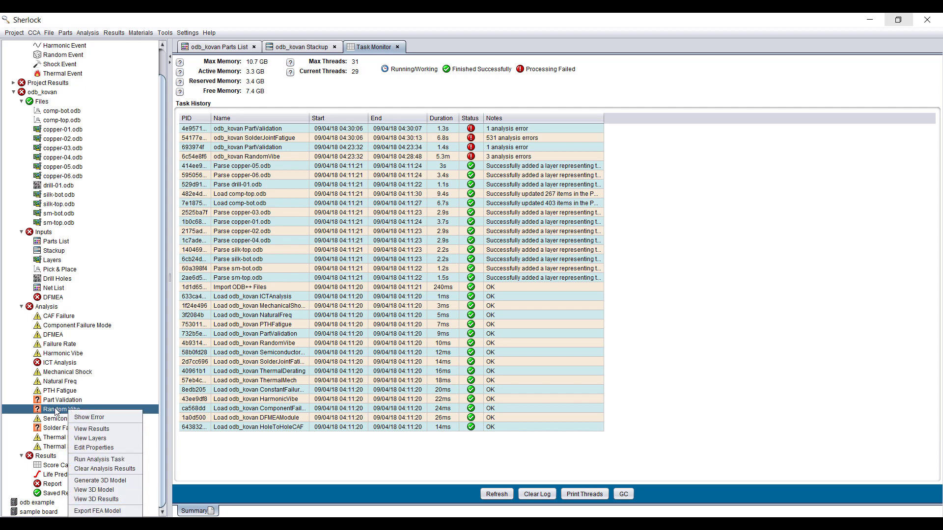
{"action": "left_click", "coordinate": [126, 513]}
Export to 'Sherlock Simple Board DFR corrected stackup.wbjn' with Mesh Type set to None
{"action": "left_click", "coordinate": [563, 138]}
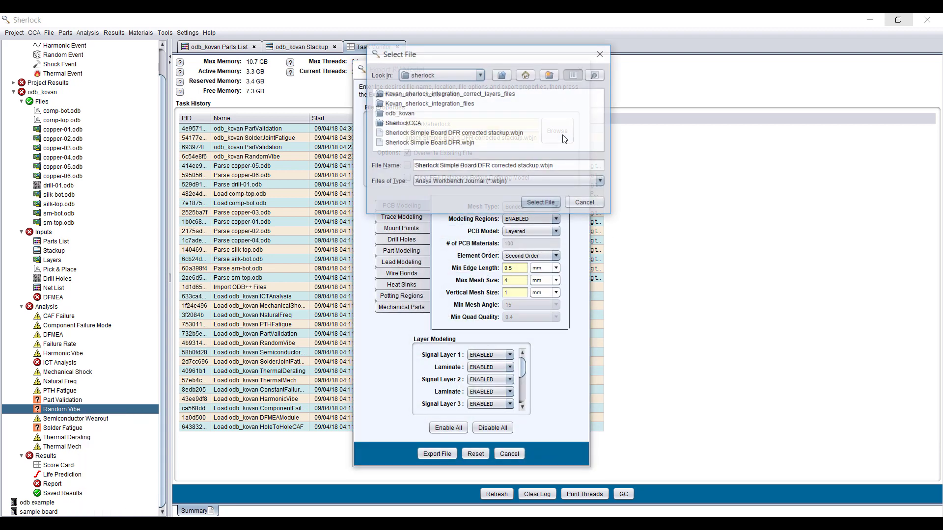
{"action": "left_click", "coordinate": [565, 166]}
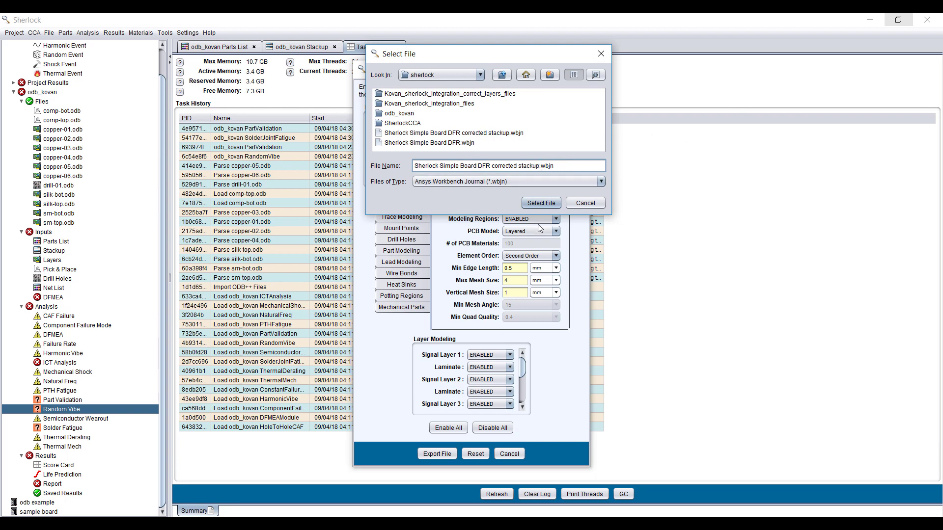
{"action": "left_click", "coordinate": [542, 203]}
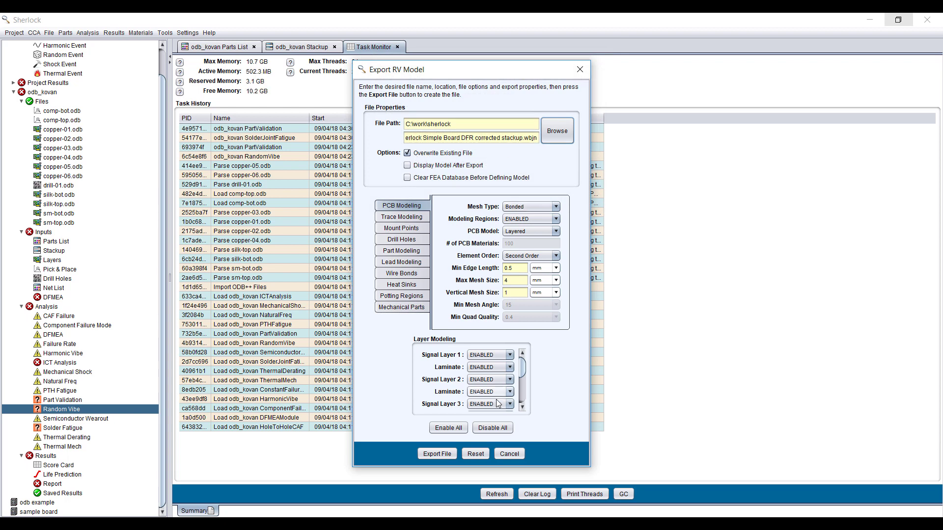
{"action": "left_click", "coordinate": [544, 206]}
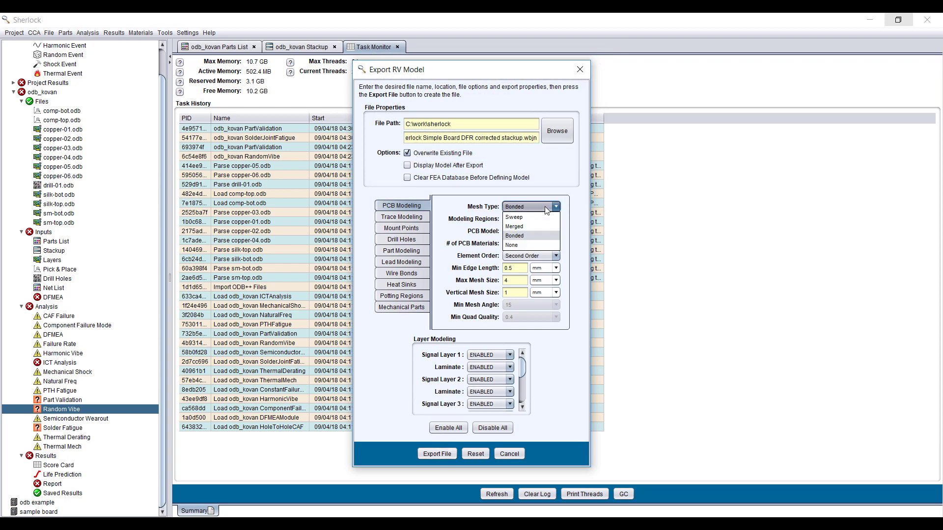
{"action": "left_click", "coordinate": [521, 247]}
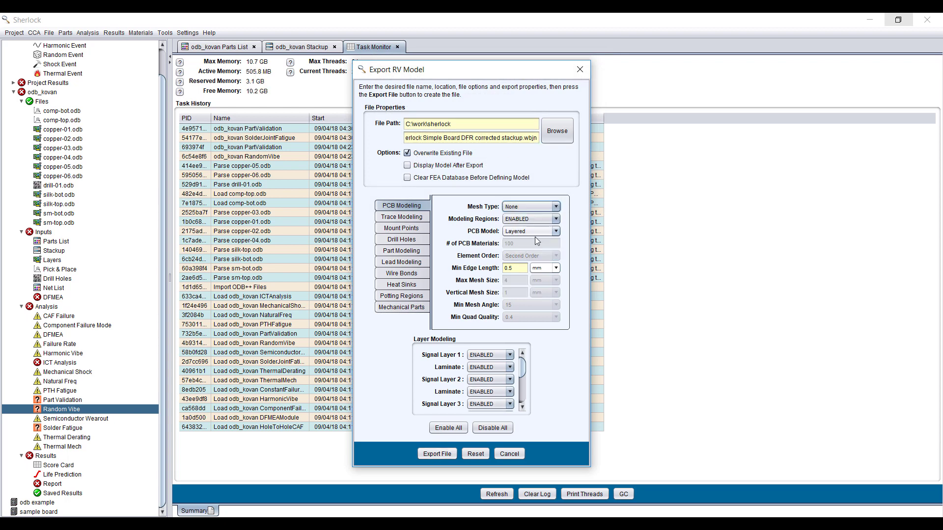
{"action": "left_click", "coordinate": [438, 454]}
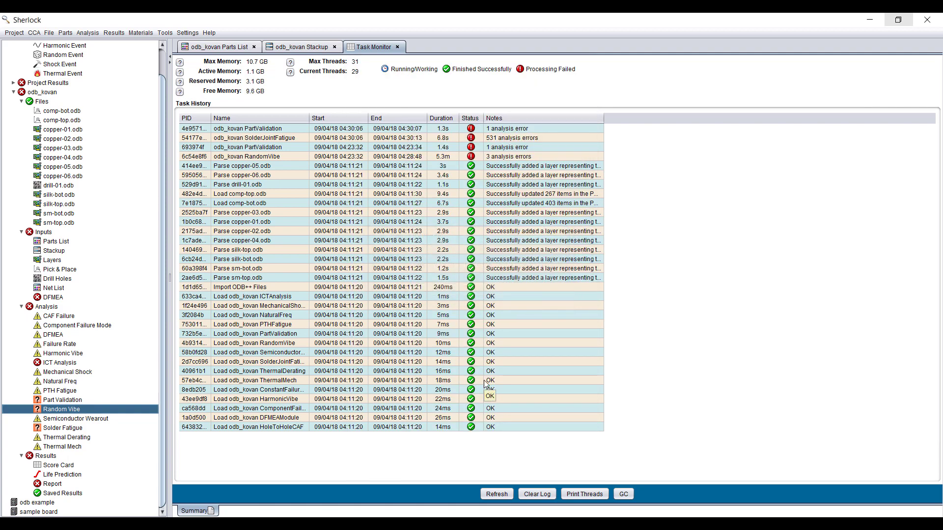
Launch Workbench 19.1 by searching 'work' in the Start menu
{"action": "key", "text": "super"}
{"action": "type", "text": "work"}
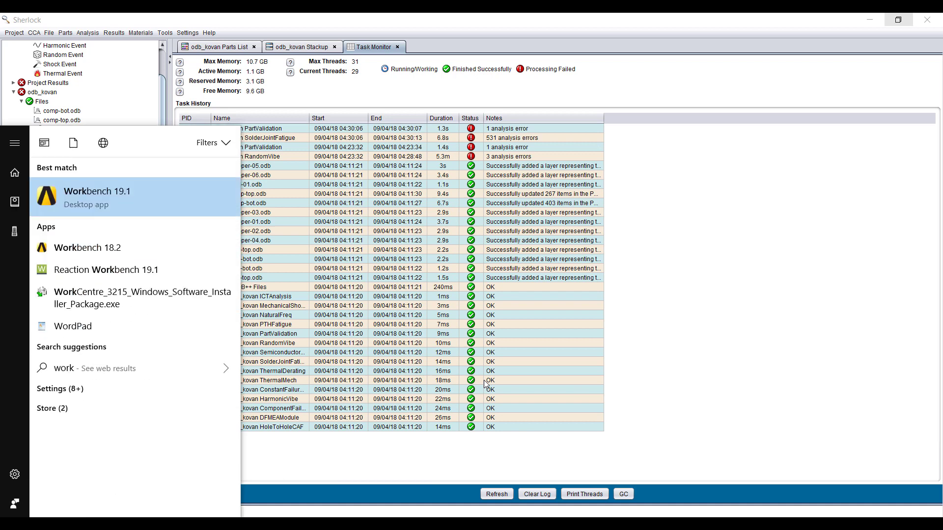
{"action": "key", "text": "Return"}
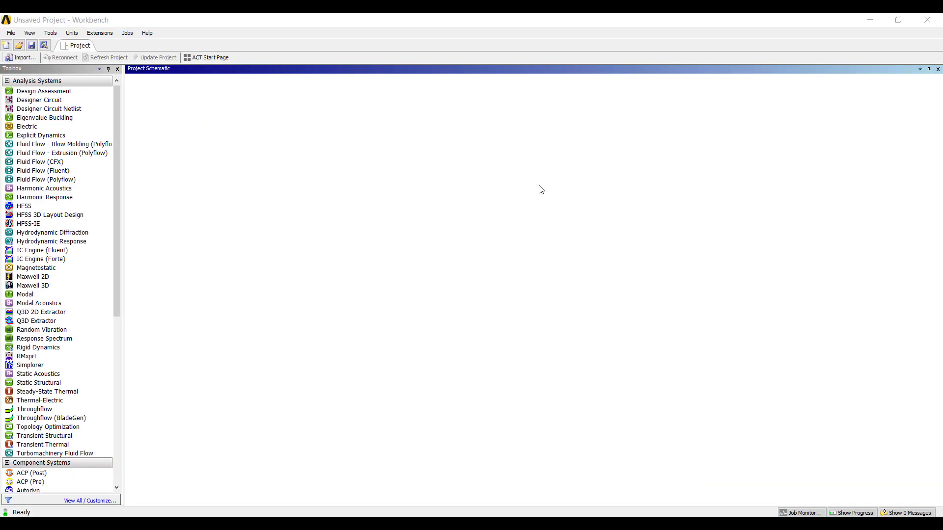
Run the exported corrected-stackup journal script and dismiss the STEP translator notice
{"action": "left_click", "coordinate": [13, 32]}
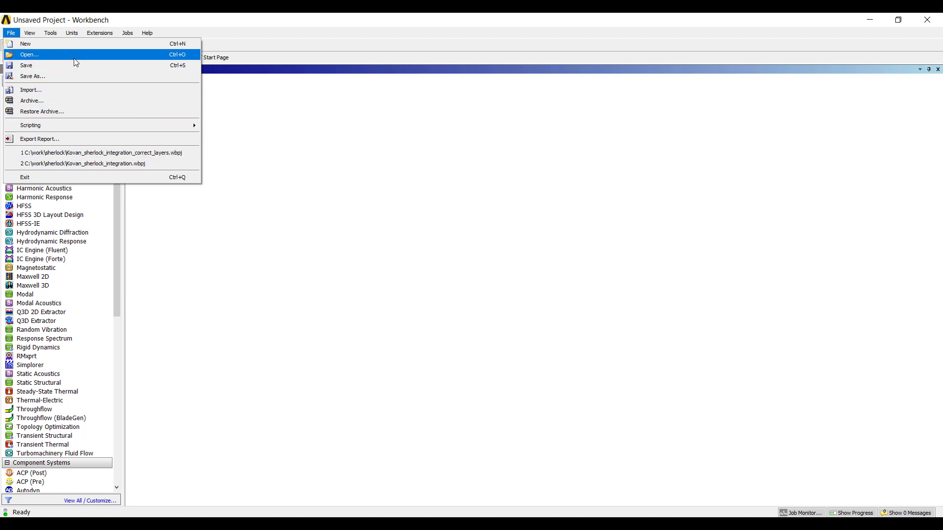
{"action": "mouse_move", "coordinate": [101, 127]}
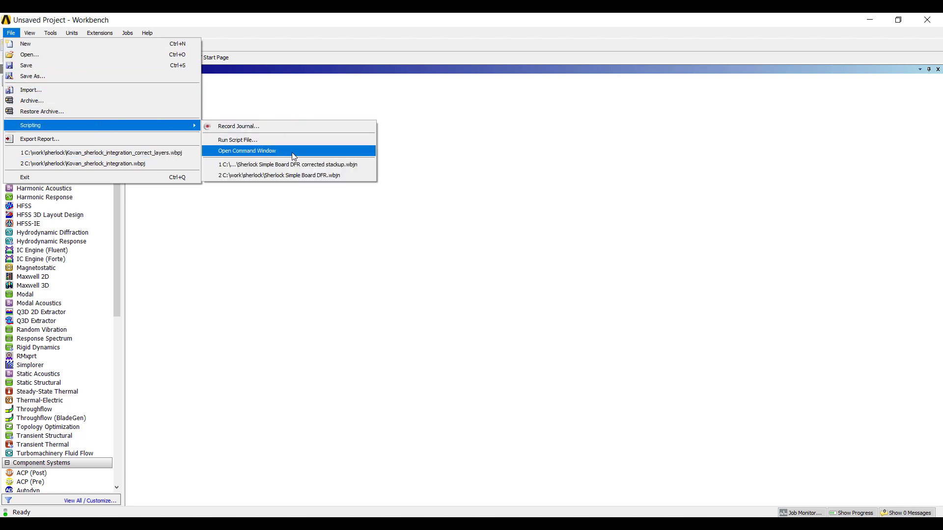
{"action": "left_click", "coordinate": [255, 141]}
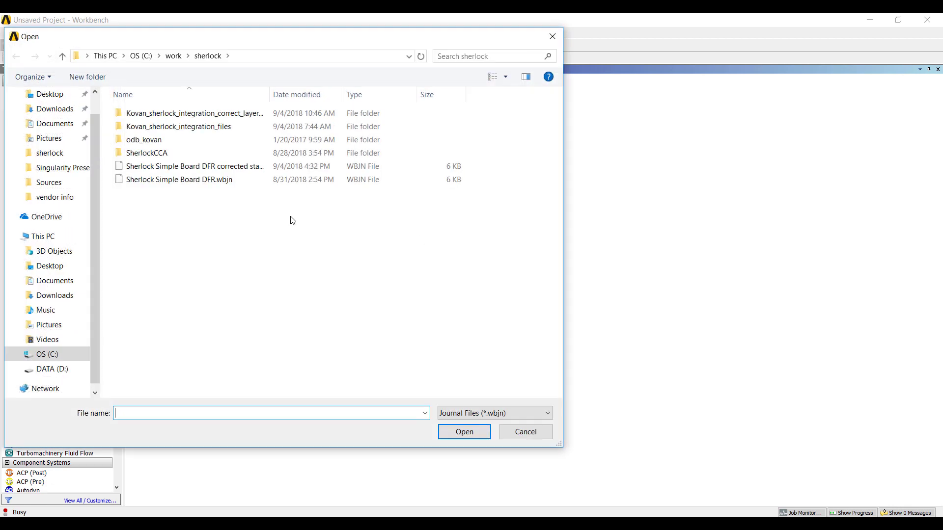
{"action": "double_click", "coordinate": [228, 167]}
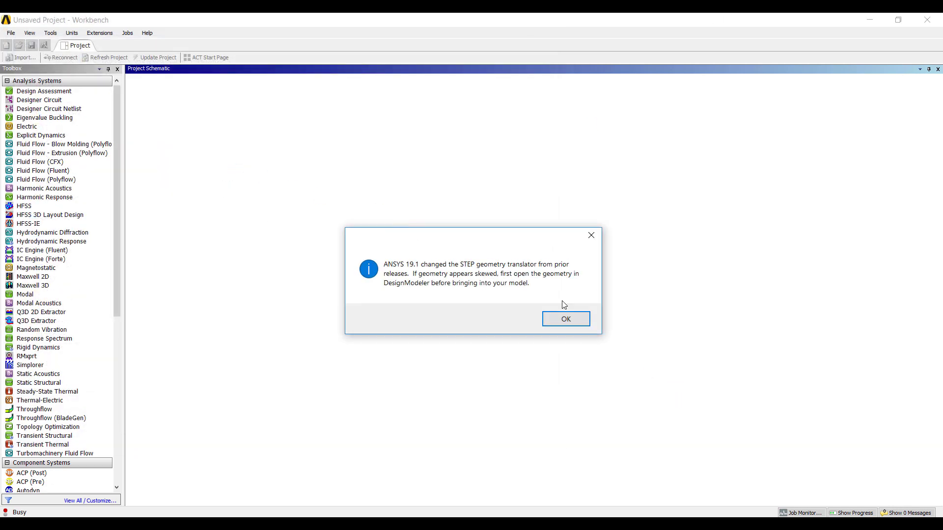
{"action": "left_click", "coordinate": [563, 318]}
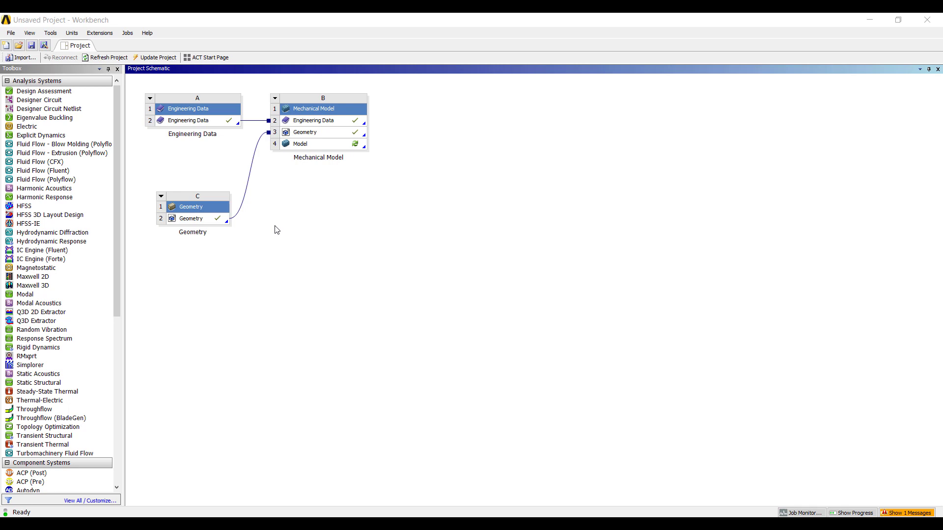
Review the properties of materials PM0005, PM0008 and PM0010 in Engineering Data
{"action": "double_click", "coordinate": [217, 121]}
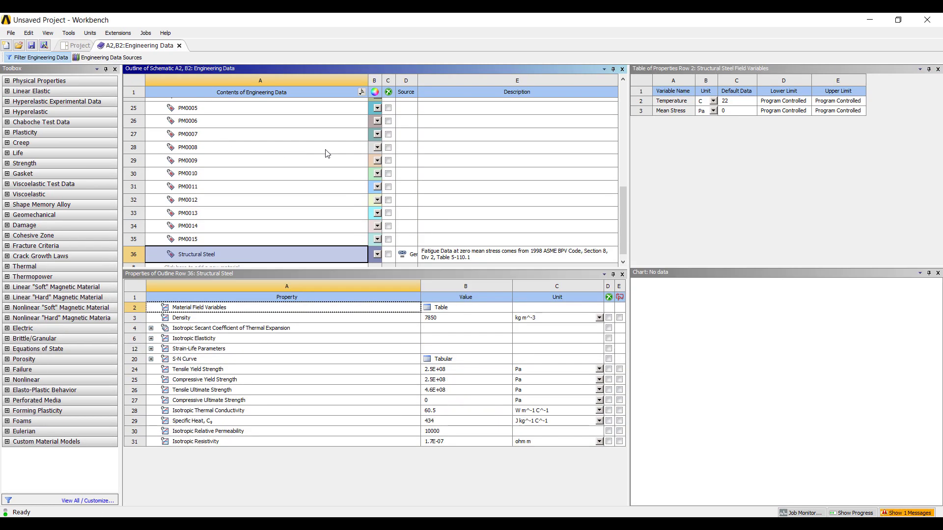
{"action": "left_click", "coordinate": [252, 114]}
{"action": "left_click", "coordinate": [245, 143]}
{"action": "left_click", "coordinate": [243, 170]}
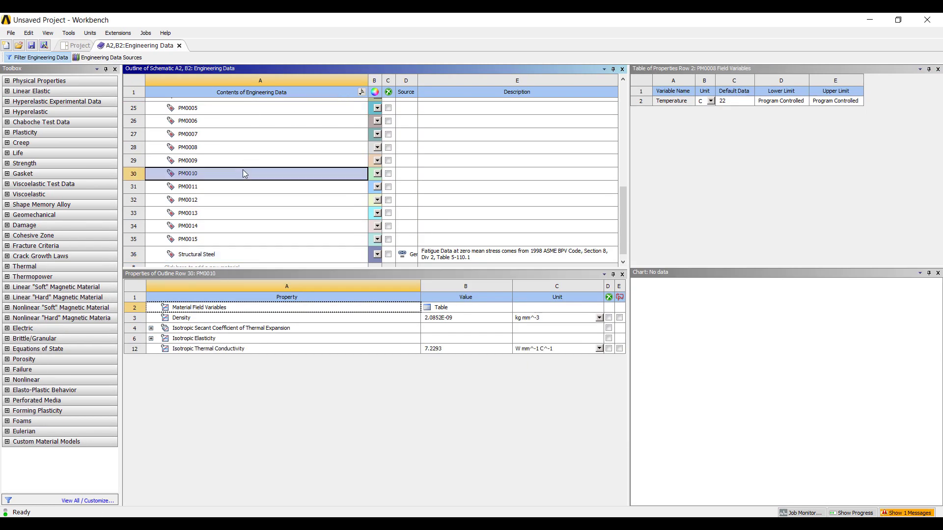
{"action": "left_click", "coordinate": [180, 46]}
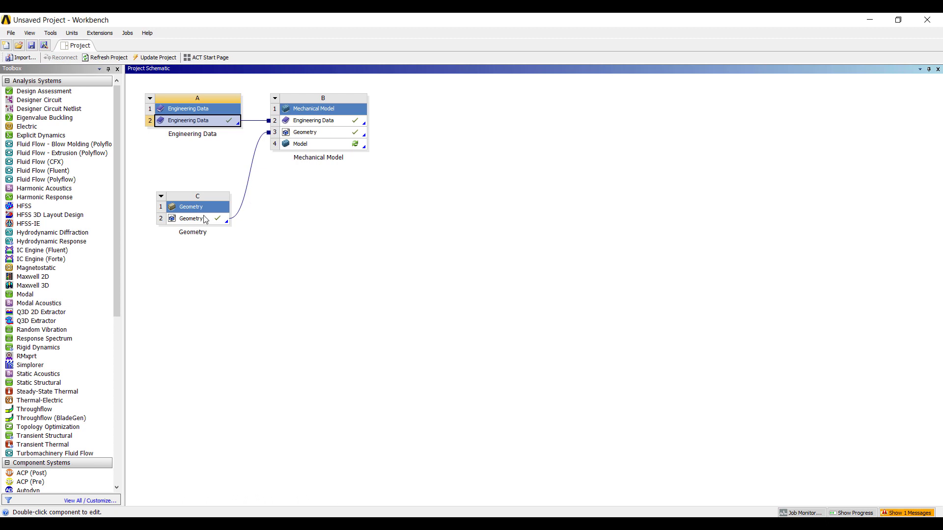
Open Geometry C2 for editing in DesignModeler
{"action": "left_click", "coordinate": [205, 220]}
{"action": "right_click", "coordinate": [202, 220]}
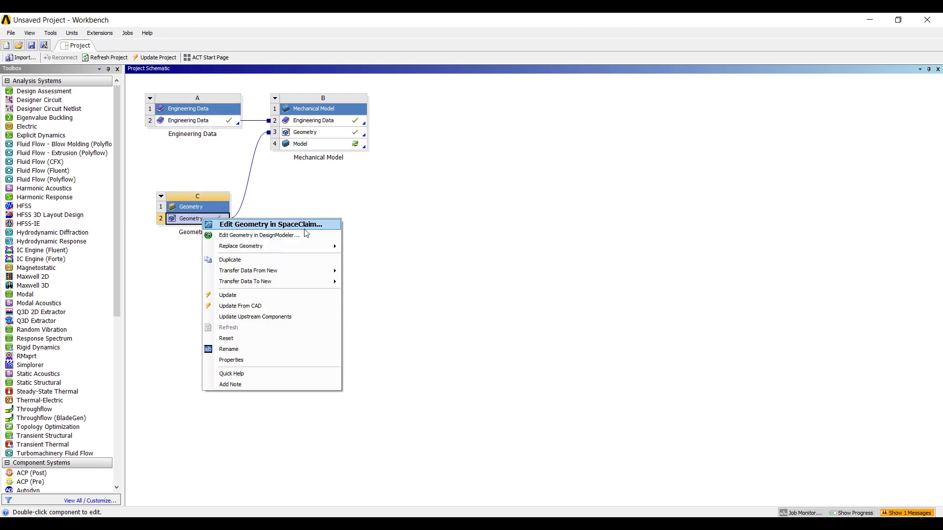
{"action": "left_click", "coordinate": [255, 240]}
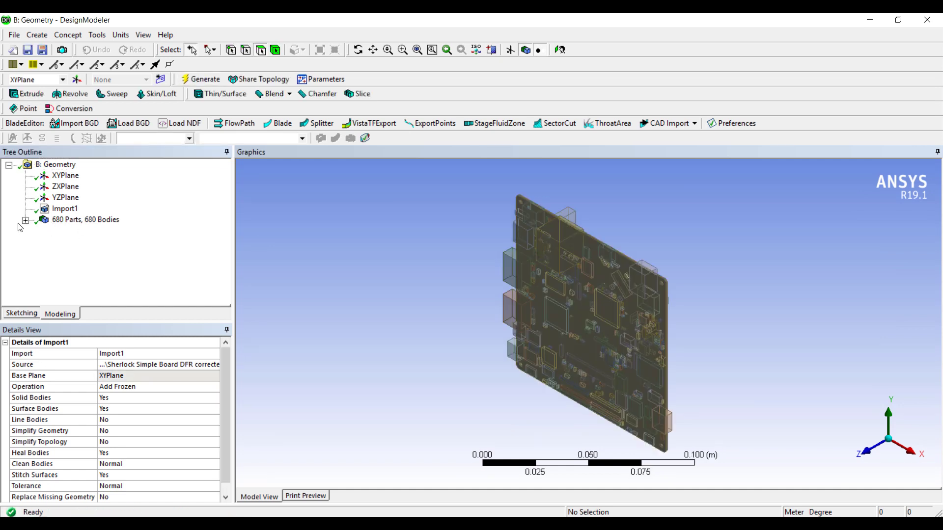
Expand 680 Parts and form PCB_L01 through PCB_L11 into one new part
{"action": "left_click", "coordinate": [25, 220]}
{"action": "middle_click_drag", "start_coordinate": [433, 312], "coordinate": [560, 280]}
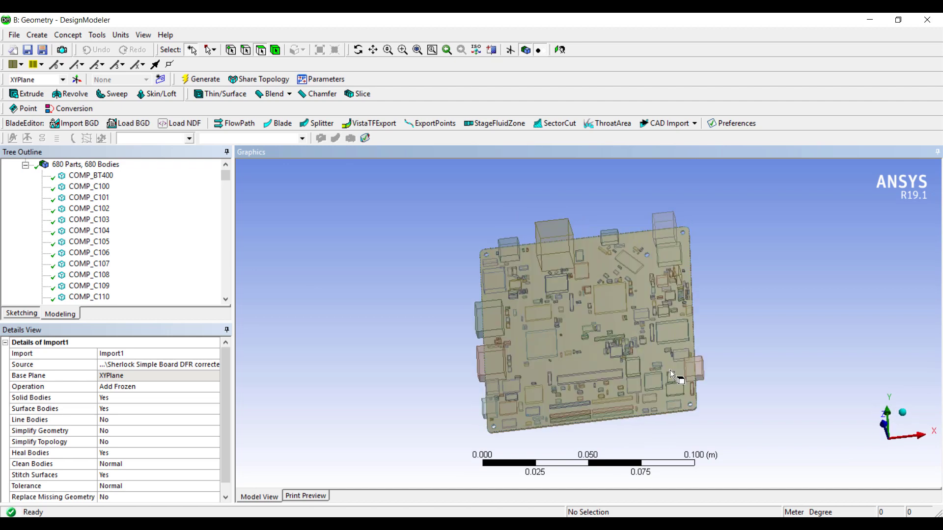
{"action": "left_click_drag", "start_coordinate": [670, 374], "coordinate": [735, 434]}
{"action": "left_click_drag", "start_coordinate": [509, 314], "coordinate": [597, 375]}
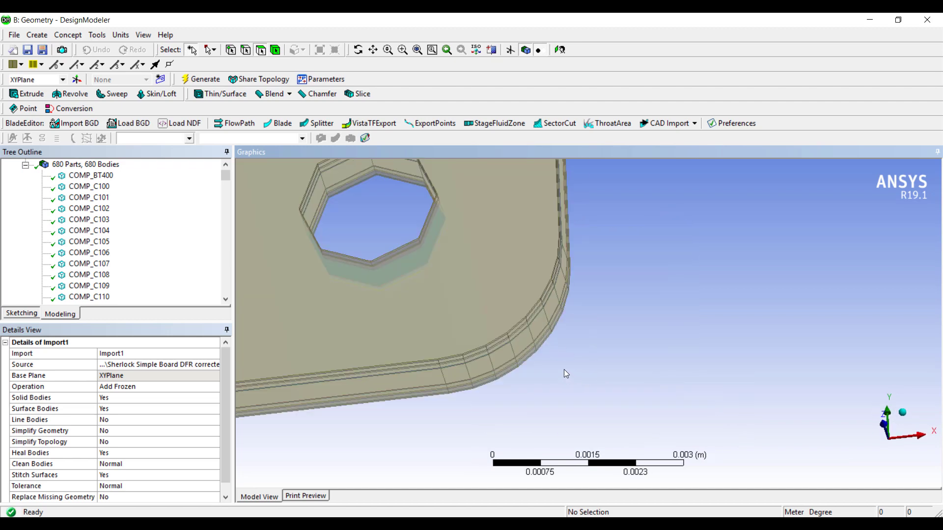
{"action": "left_click_drag", "start_coordinate": [225, 176], "coordinate": [232, 298]}
{"action": "left_click", "coordinate": [82, 186]}
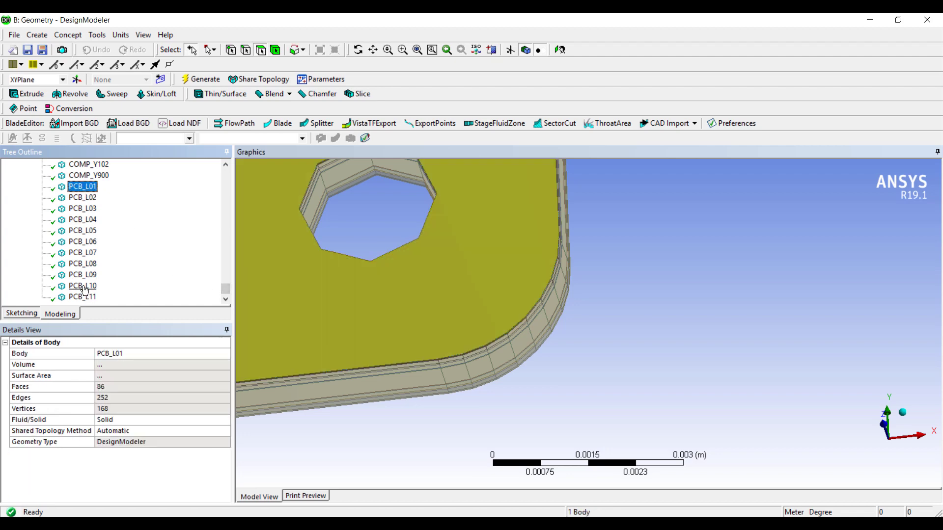
{"action": "left_click", "coordinate": [82, 297], "text": "shift"}
{"action": "right_click", "coordinate": [83, 298]}
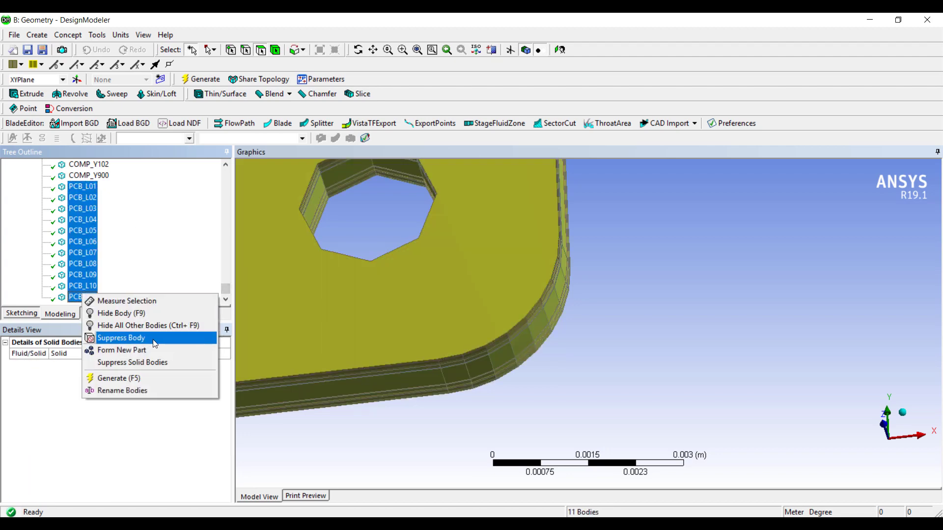
{"action": "left_click", "coordinate": [146, 350]}
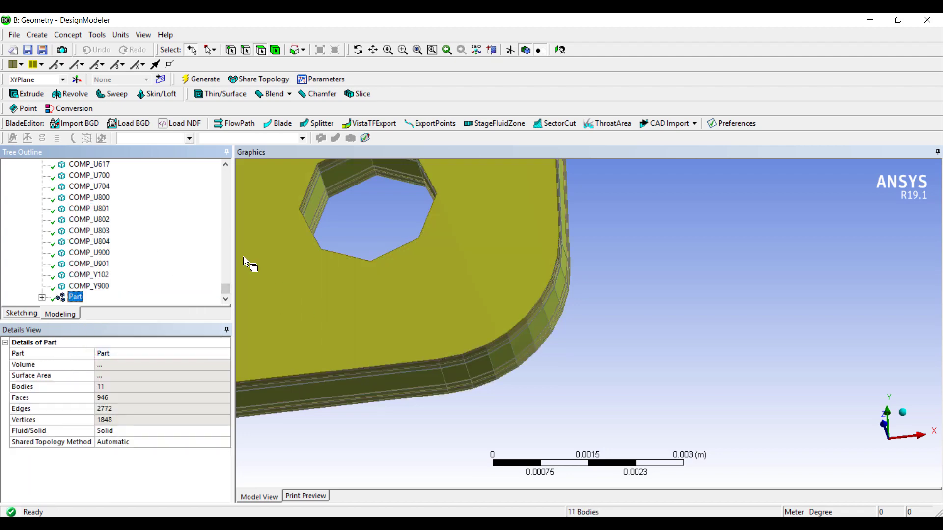
Rotate the board to a tilted view and return to the Workbench project
{"action": "left_click", "coordinate": [358, 230]}
{"action": "scroll", "coordinate": [417, 280], "scroll_direction": "down", "scroll_amount": 10}
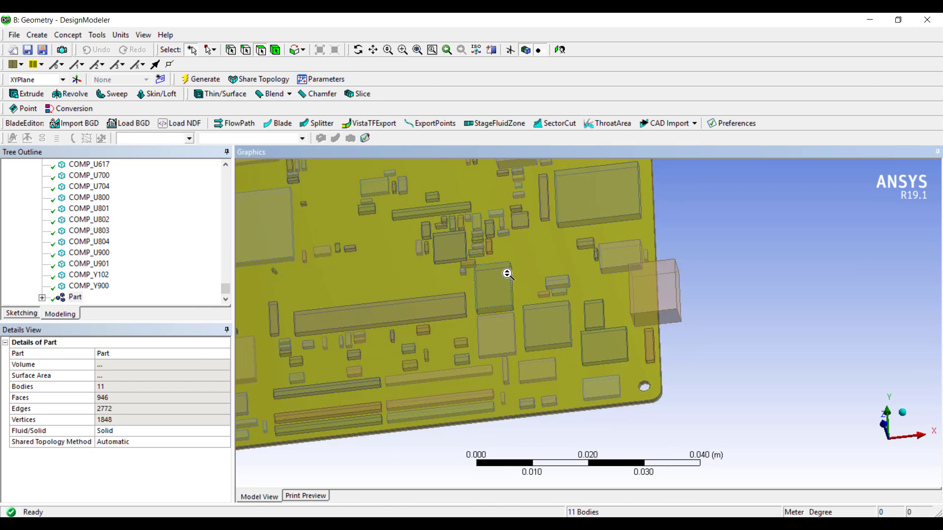
{"action": "scroll", "coordinate": [508, 273], "scroll_direction": "down", "scroll_amount": 3}
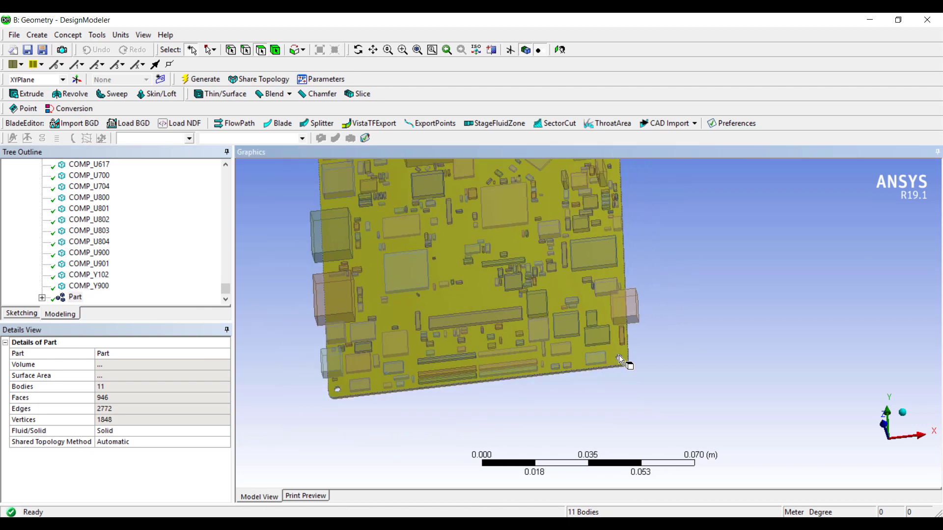
{"action": "middle_click_drag", "start_coordinate": [637, 368], "coordinate": [542, 336]}
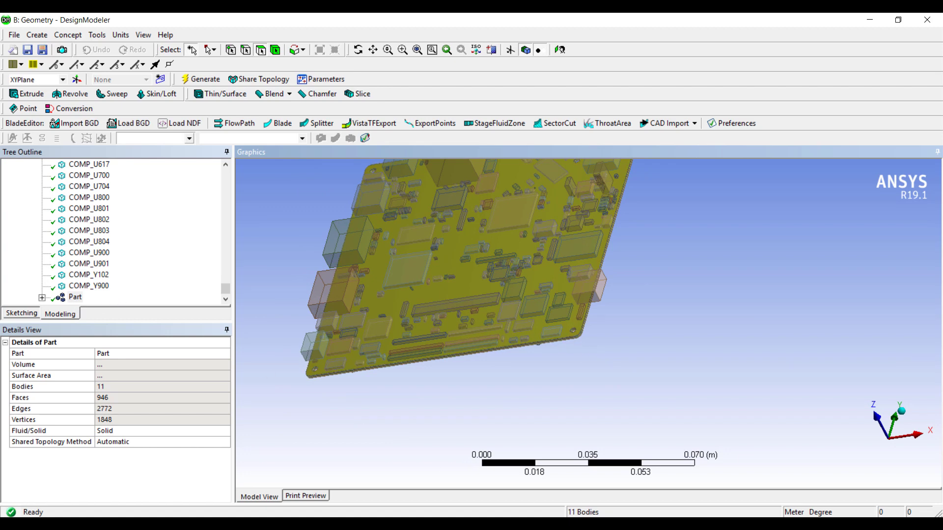
{"action": "key", "text": "alt+Tab"}
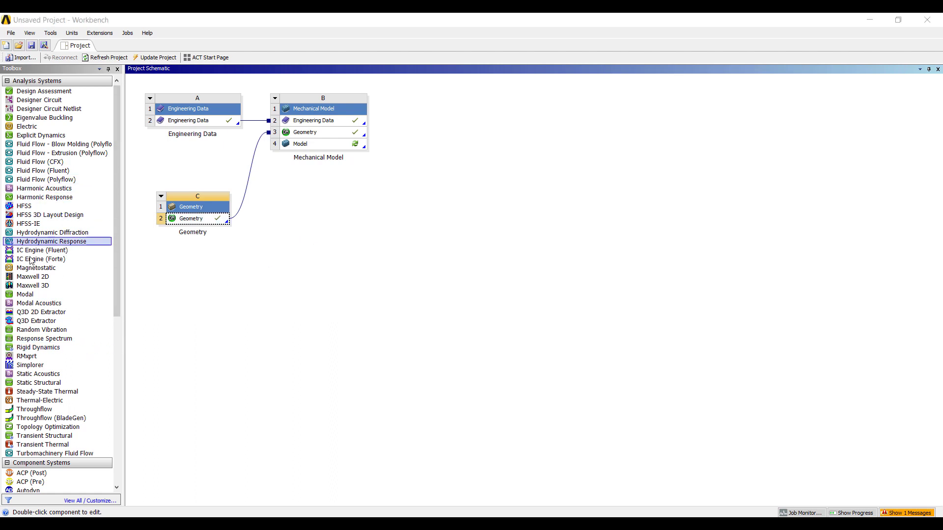
Add Modal, Random Vibration and Static Structural systems on B4 Model, then open it in Mechanical
{"action": "left_click_drag", "start_coordinate": [50, 295], "coordinate": [317, 152]}
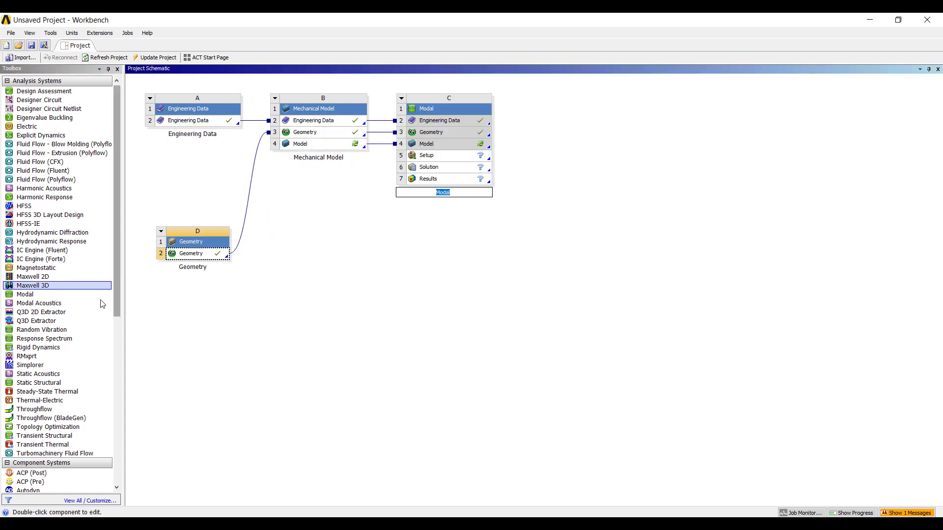
{"action": "left_click_drag", "start_coordinate": [42, 330], "coordinate": [456, 168]}
{"action": "left_click_drag", "start_coordinate": [39, 391], "coordinate": [346, 152]}
{"action": "left_click", "coordinate": [334, 146]}
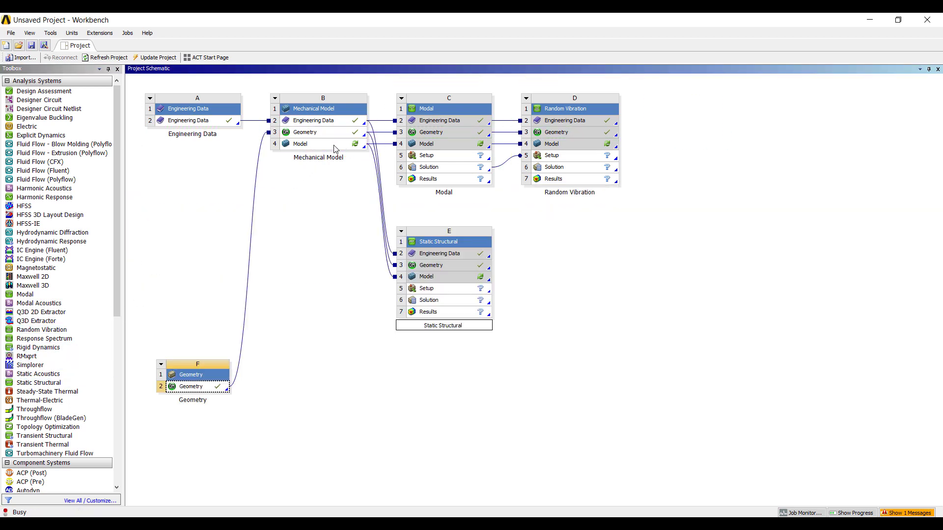
{"action": "double_click", "coordinate": [324, 146]}
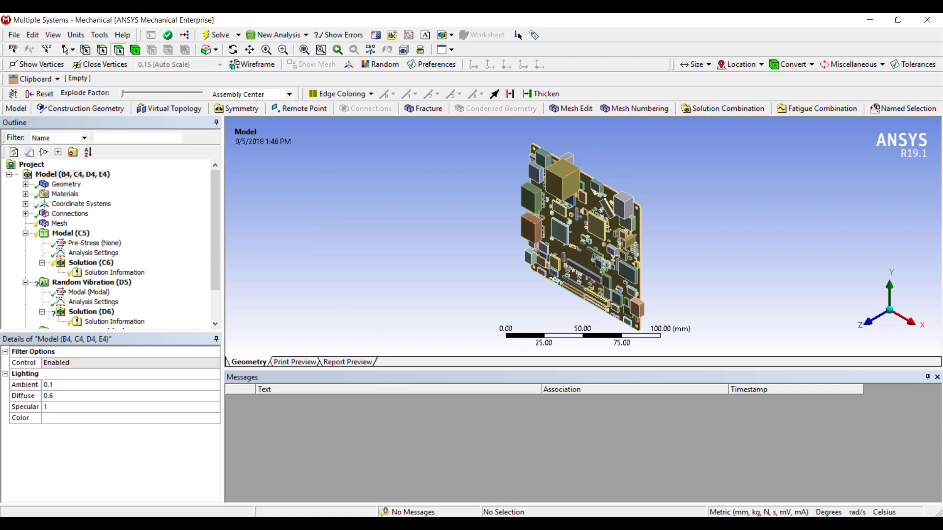
Add a Transient Structural analysis sharing the B4 Model in Workbench
{"action": "key", "text": "alt+Tab"}
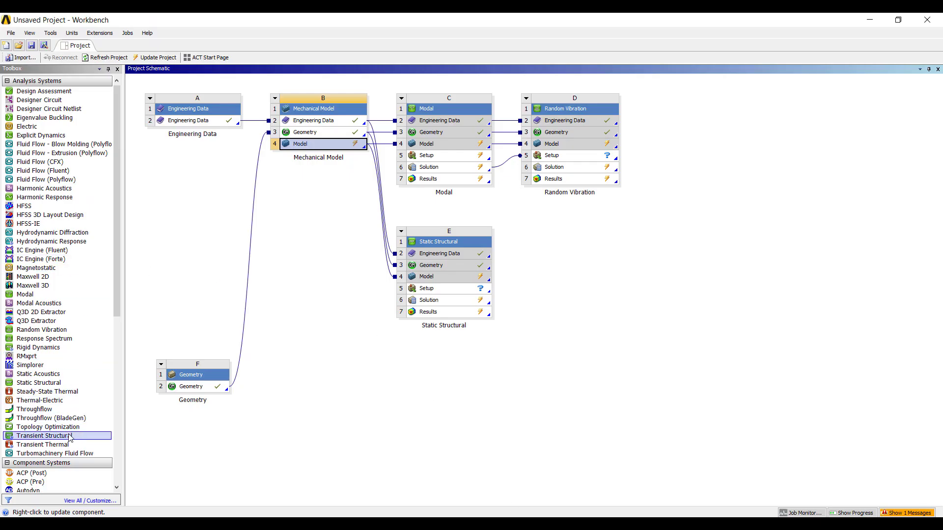
{"action": "left_click_drag", "start_coordinate": [62, 436], "coordinate": [556, 233]}
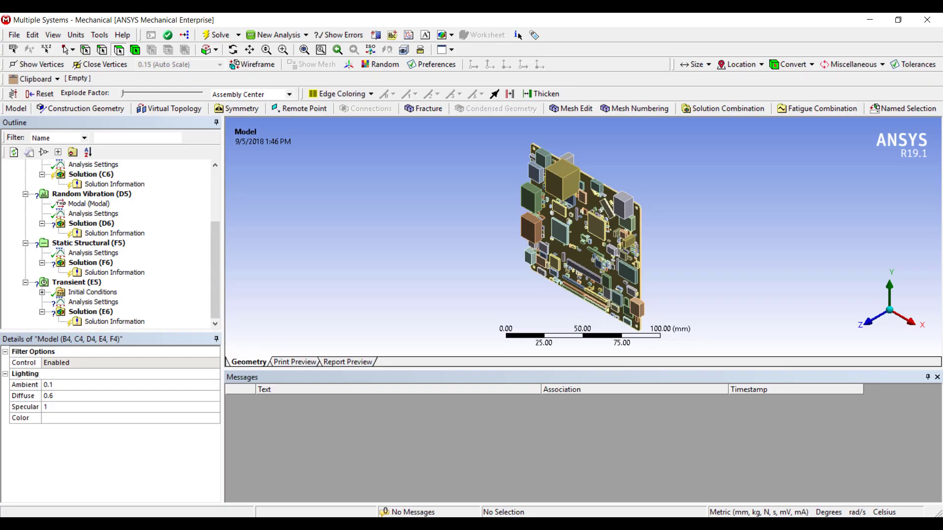
{"action": "left_click_drag", "start_coordinate": [216, 275], "coordinate": [214, 170]}
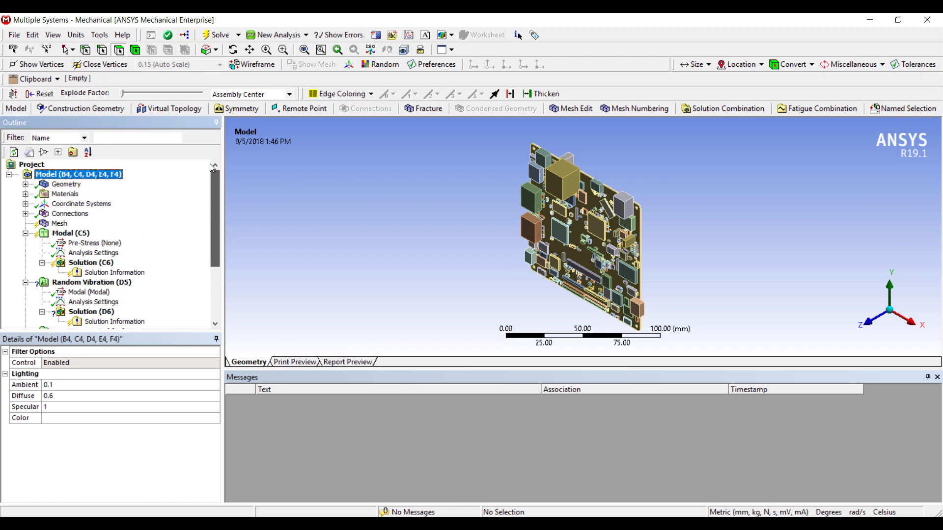
Expand Geometry in Mechanical and select the part COMP_C100
{"action": "left_click", "coordinate": [25, 185]}
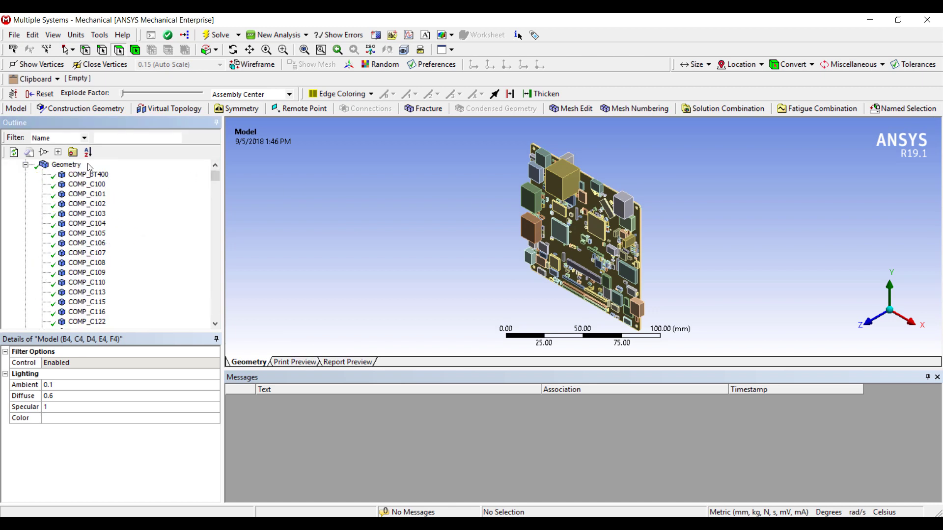
{"action": "scroll", "coordinate": [120, 206], "scroll_direction": "down", "scroll_amount": 13}
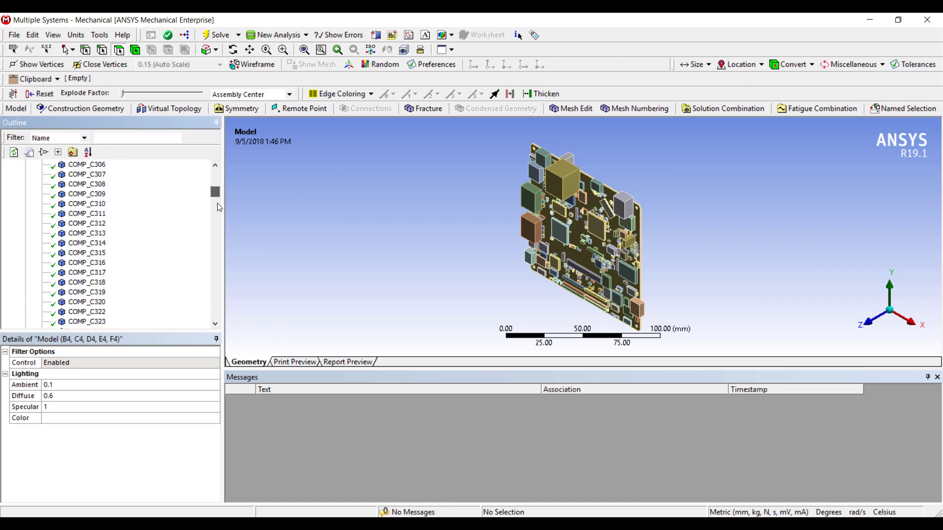
{"action": "scroll", "coordinate": [216, 191], "scroll_direction": "up", "scroll_amount": 13}
{"action": "left_click", "coordinate": [87, 204]}
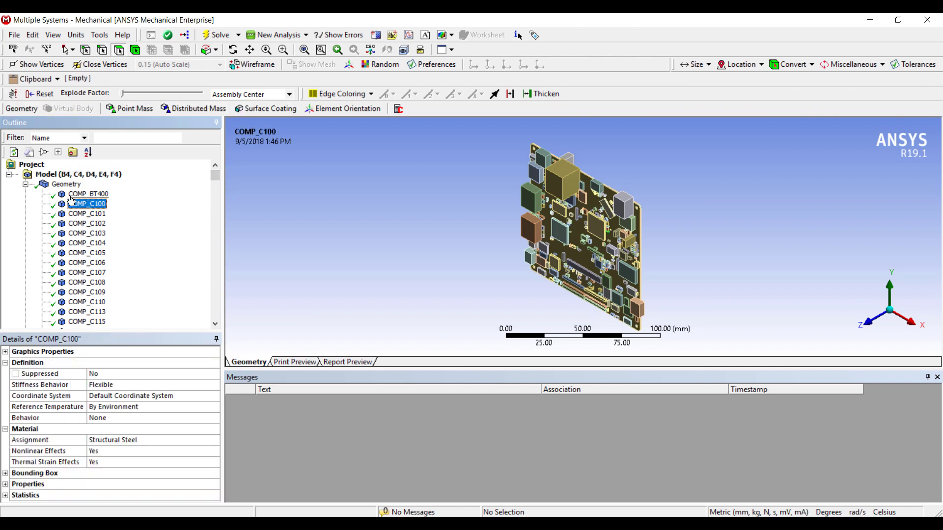
Run the Sherlock Simple Board DFR script macro to assign materials and acknowledge the notice
{"action": "left_click", "coordinate": [99, 35]}
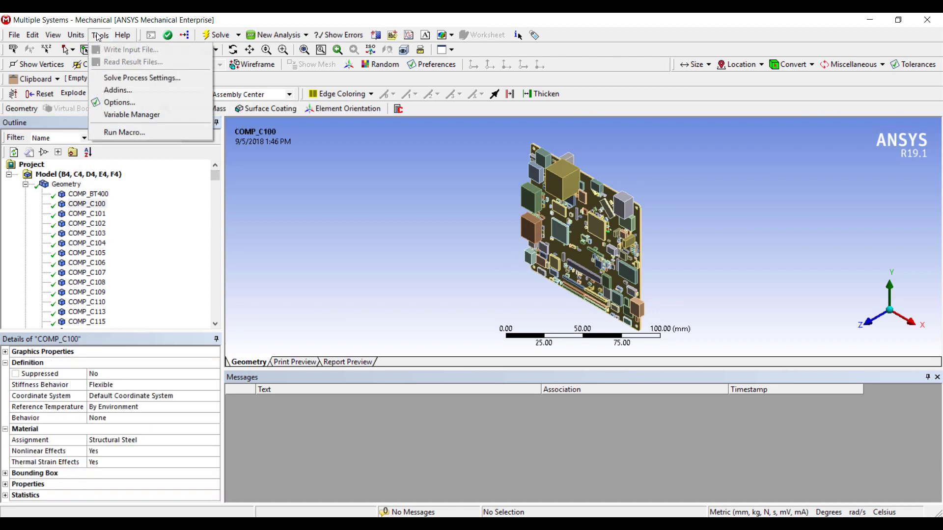
{"action": "left_click", "coordinate": [128, 133]}
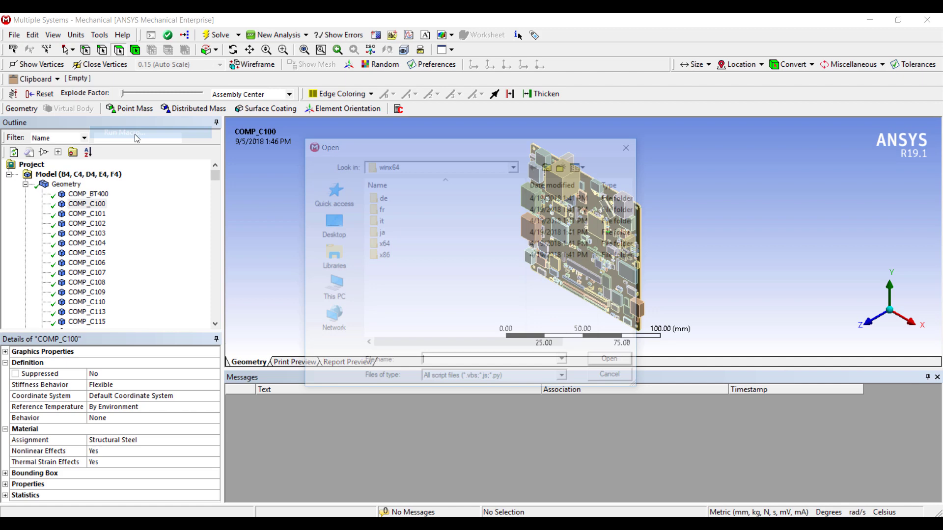
{"action": "left_click", "coordinate": [565, 363]}
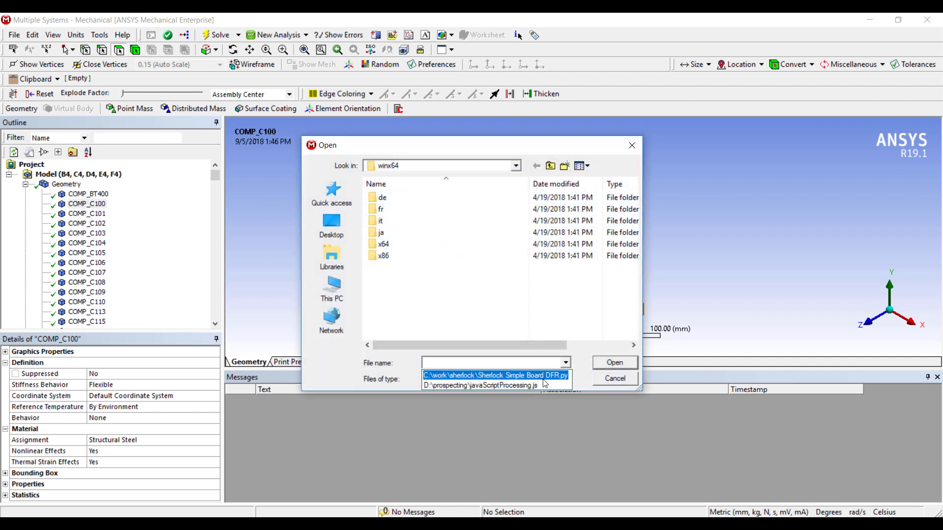
{"action": "left_click", "coordinate": [547, 372]}
{"action": "left_click", "coordinate": [615, 363]}
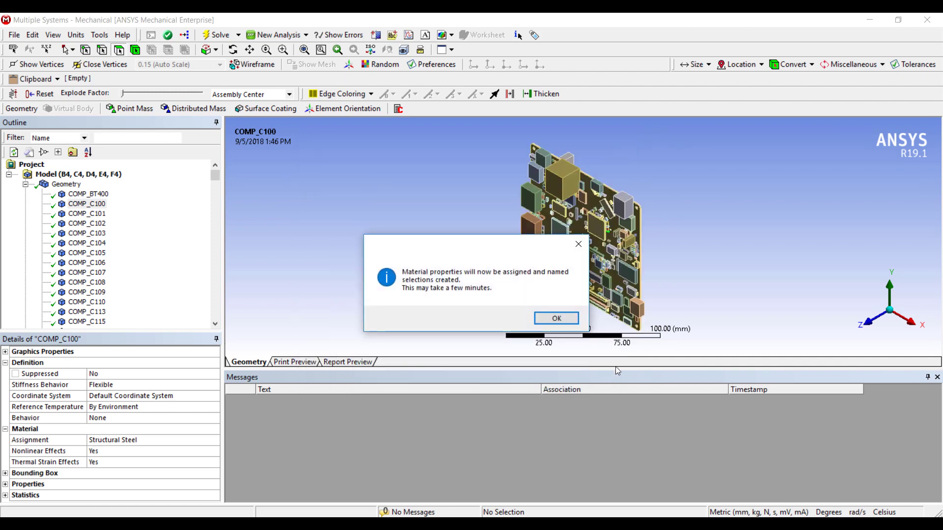
{"action": "left_click", "coordinate": [557, 319]}
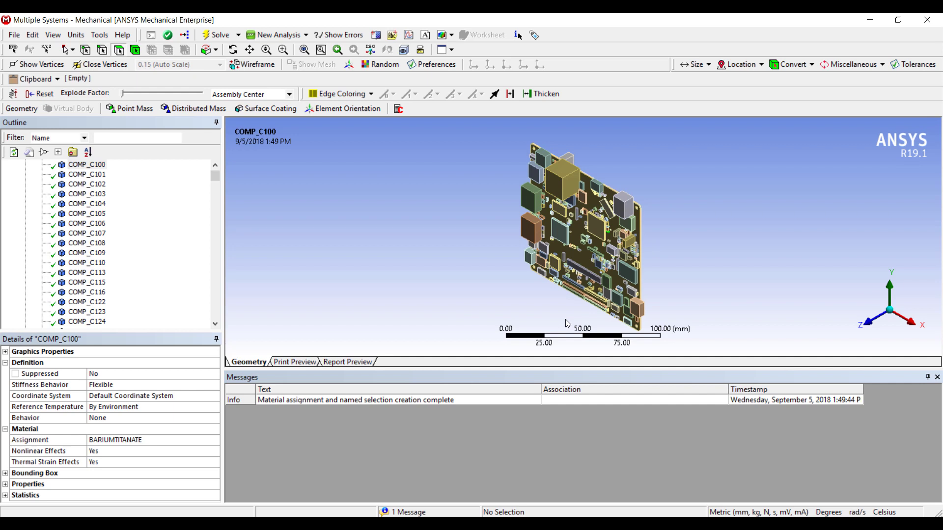
Check COMP_C106's material and the PCB_L01 layer body, then return to Workbench
{"action": "left_click", "coordinate": [89, 224]}
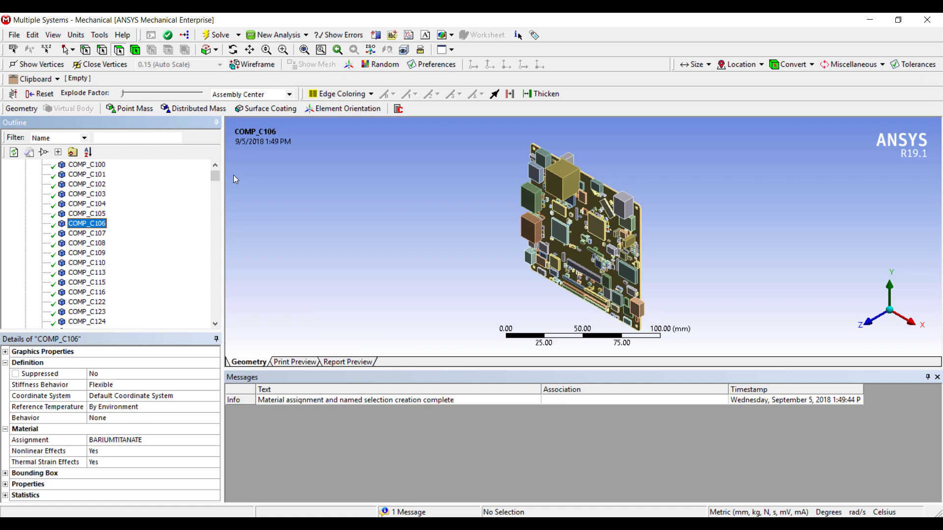
{"action": "left_click_drag", "start_coordinate": [215, 176], "coordinate": [216, 309]}
{"action": "left_click", "coordinate": [43, 174]}
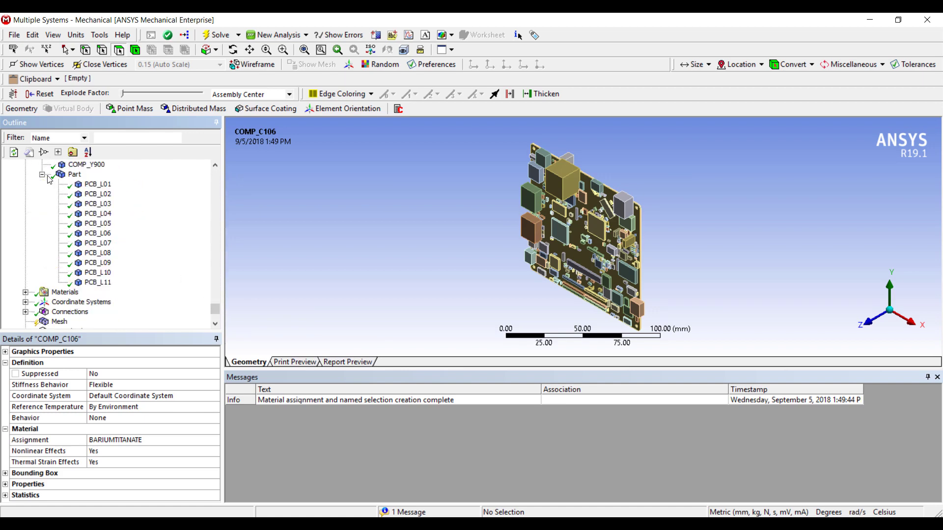
{"action": "left_click", "coordinate": [96, 185]}
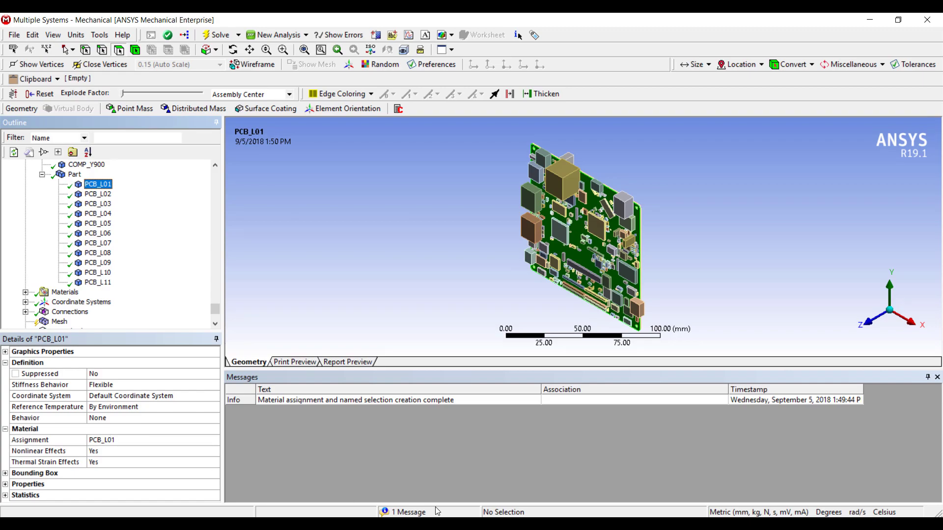
{"action": "key", "text": "alt+Tab"}
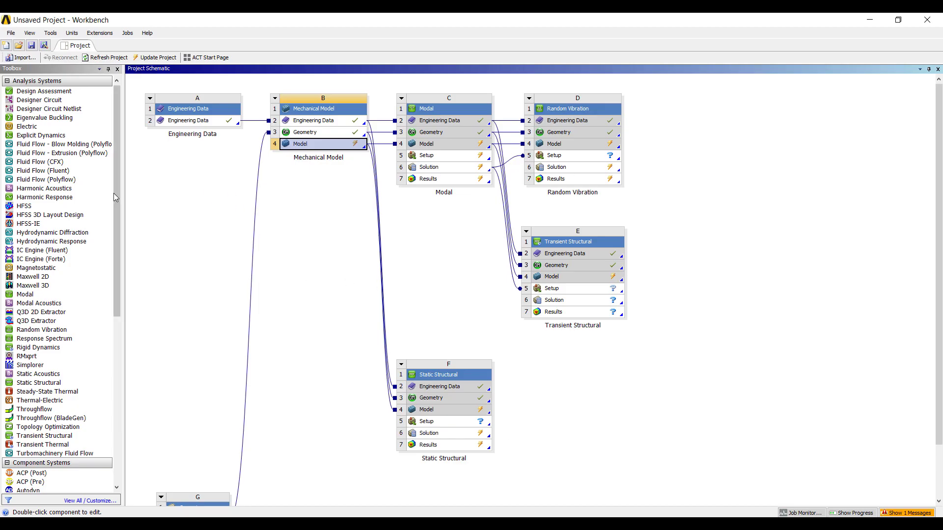
Add an External Data system feeding the Mechanical Model and load pdb_kovan.tgz into it
{"action": "scroll", "coordinate": [118, 202], "scroll_direction": "down", "scroll_amount": 7}
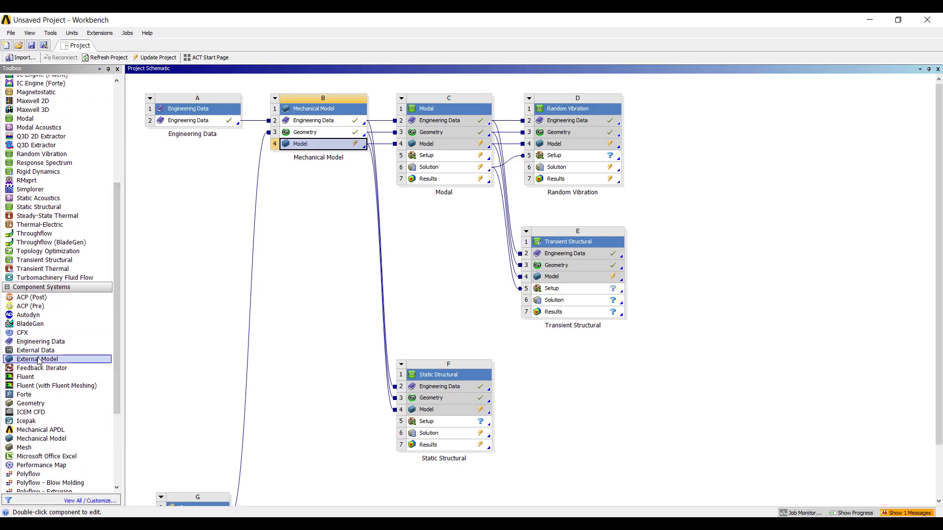
{"action": "left_click_drag", "start_coordinate": [39, 351], "coordinate": [276, 217]}
{"action": "left_click_drag", "start_coordinate": [319, 483], "coordinate": [337, 109]}
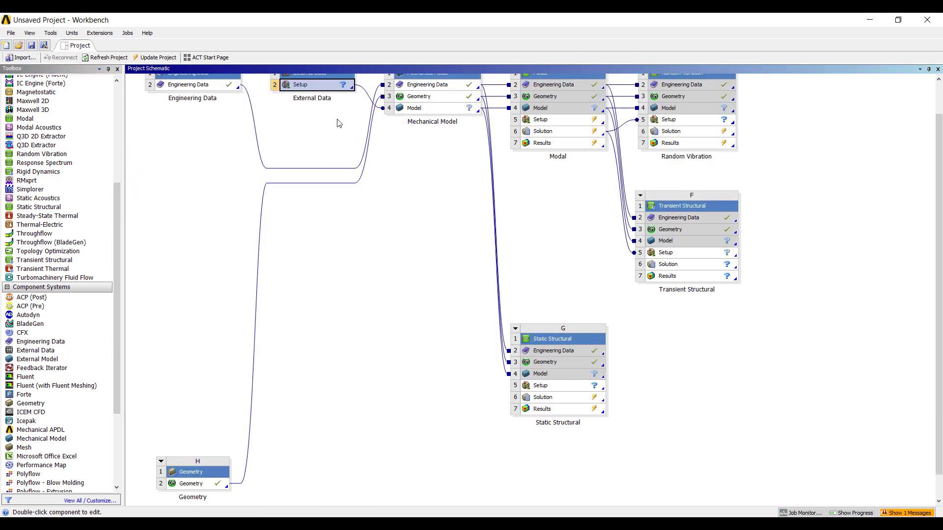
{"action": "double_click", "coordinate": [331, 87]}
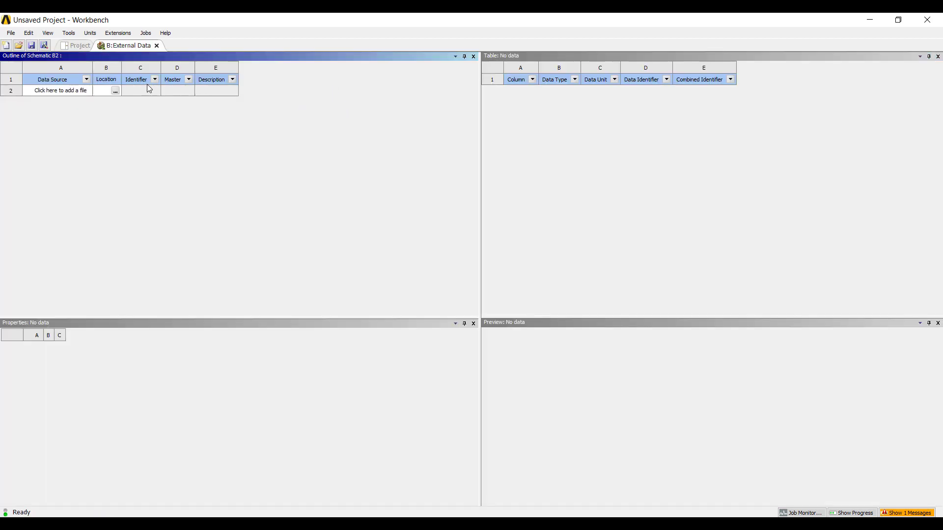
{"action": "left_click", "coordinate": [115, 90]}
{"action": "left_click", "coordinate": [143, 102]}
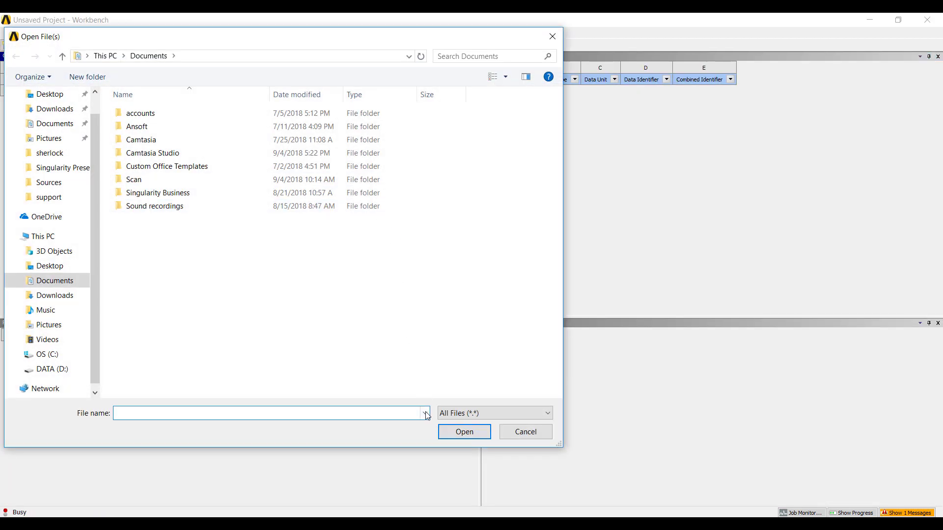
{"action": "left_click", "coordinate": [425, 413]}
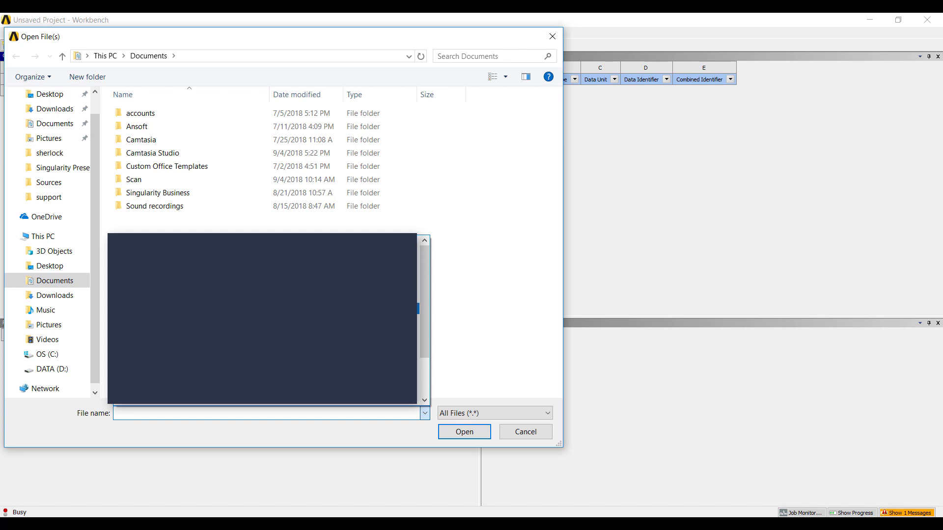
{"action": "left_click", "coordinate": [260, 309]}
{"action": "left_click", "coordinate": [465, 432]}
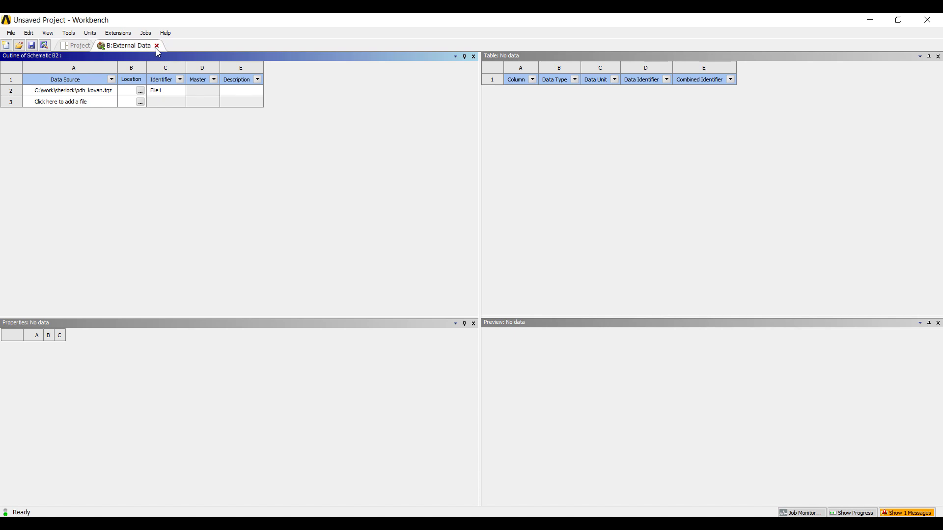
Set the file's Origin Z offset to -0.53825 mm and close the editor
{"action": "left_click", "coordinate": [85, 92]}
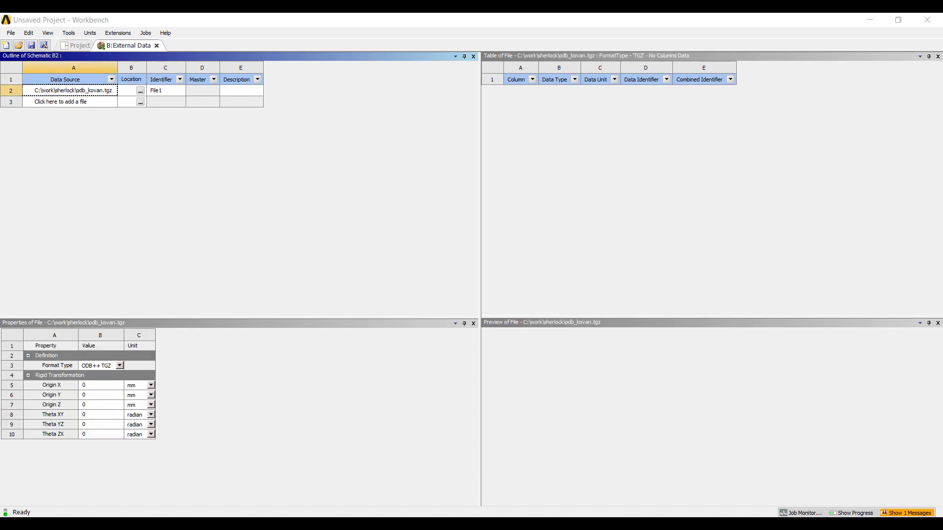
{"action": "left_click", "coordinate": [115, 407]}
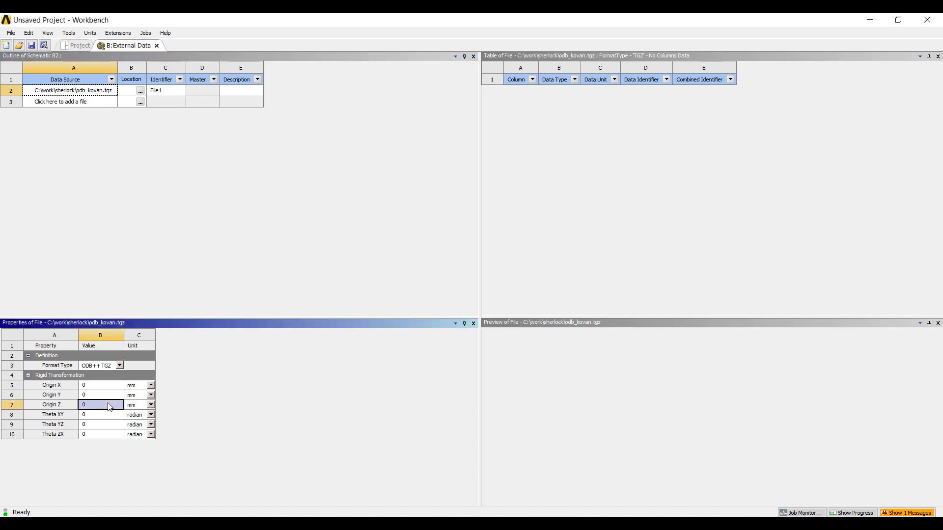
{"action": "type", "text": "0.53825"}
{"action": "key", "text": "Return"}
{"action": "left_click", "coordinate": [93, 406]}
{"action": "key", "text": "Home"}
{"action": "type", "text": "-"}
{"action": "key", "text": "Return"}
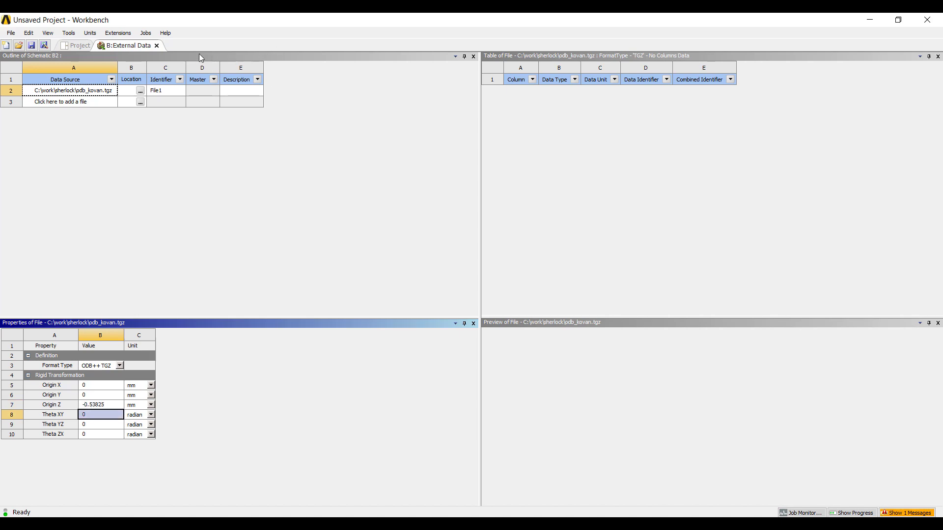
{"action": "left_click", "coordinate": [157, 46]}
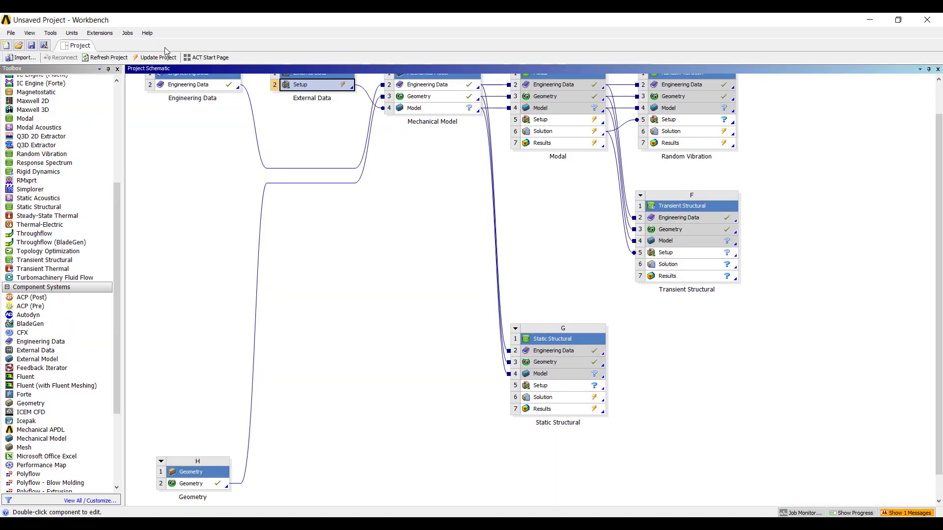
Update the External Data setup
{"action": "double_click", "coordinate": [330, 90]}
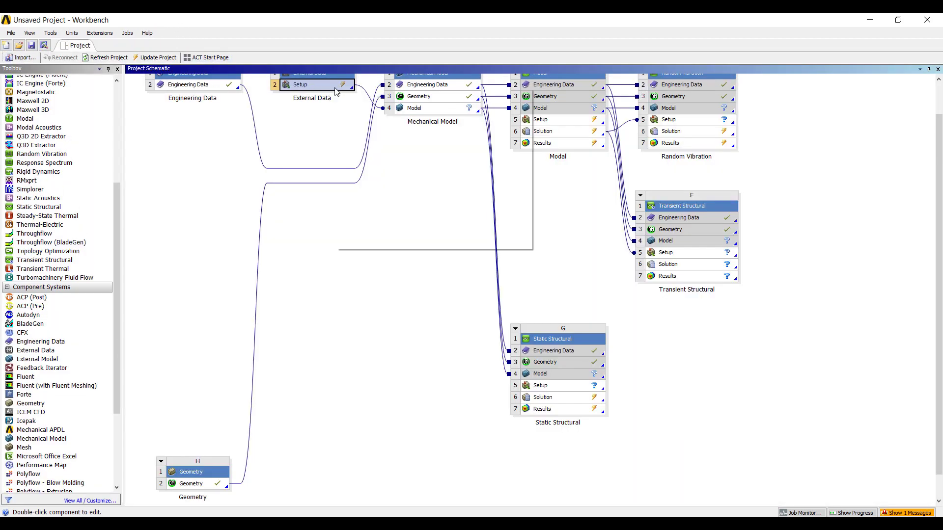
{"action": "right_click", "coordinate": [339, 91]}
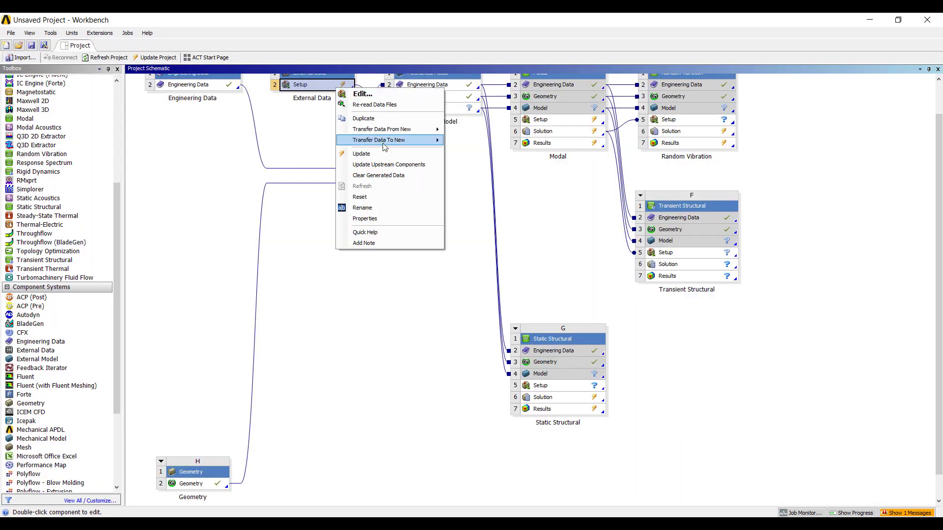
{"action": "left_click", "coordinate": [384, 157]}
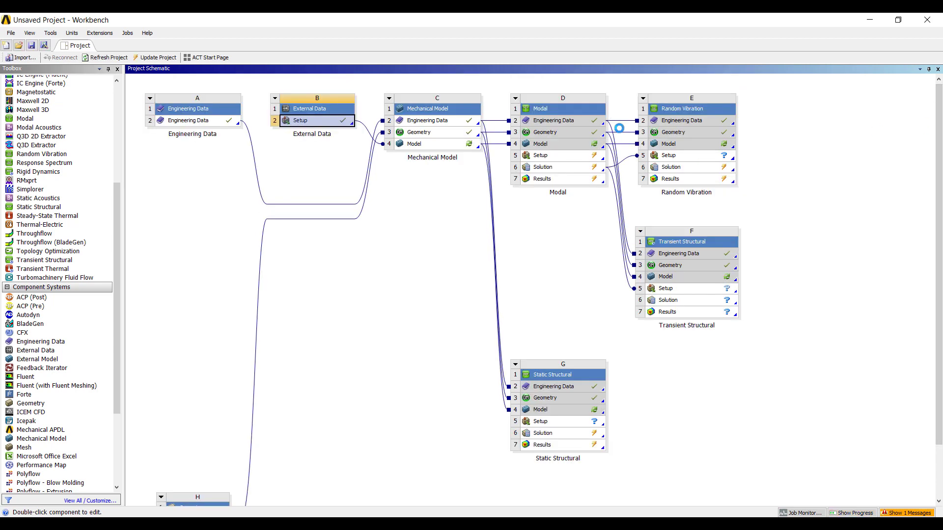
Reopen the model in Mechanical, re-reading upstream data, then return to Workbench
{"action": "double_click", "coordinate": [435, 144]}
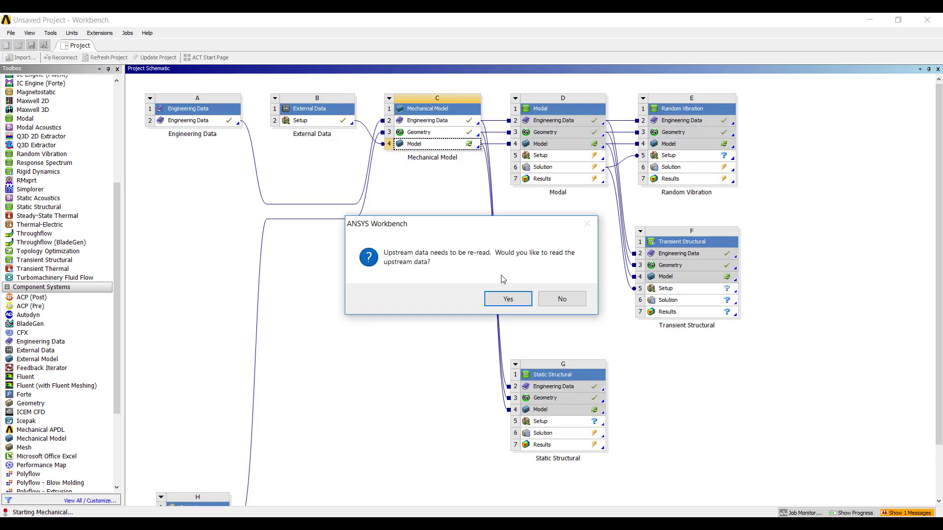
{"action": "left_click", "coordinate": [505, 302]}
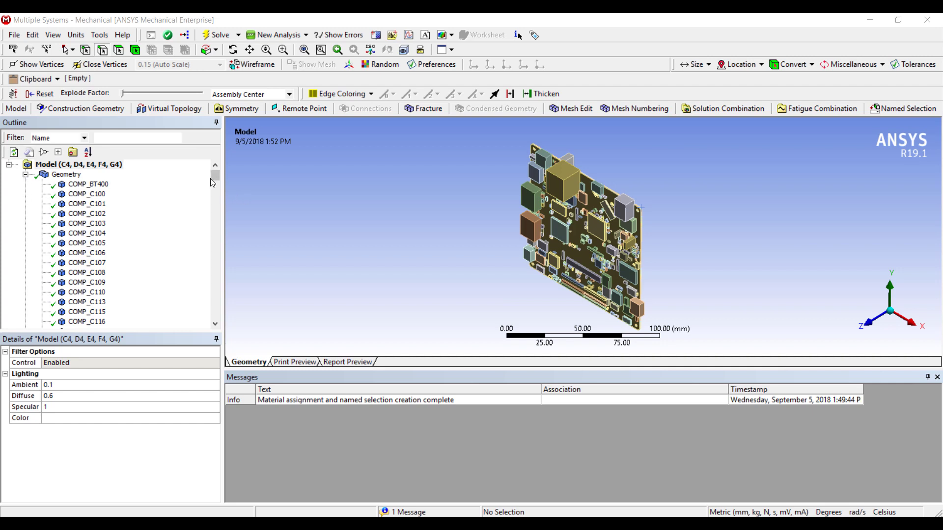
{"action": "left_click_drag", "start_coordinate": [213, 178], "coordinate": [219, 308]}
{"action": "scroll", "coordinate": [162, 285], "scroll_direction": "down", "scroll_amount": 10}
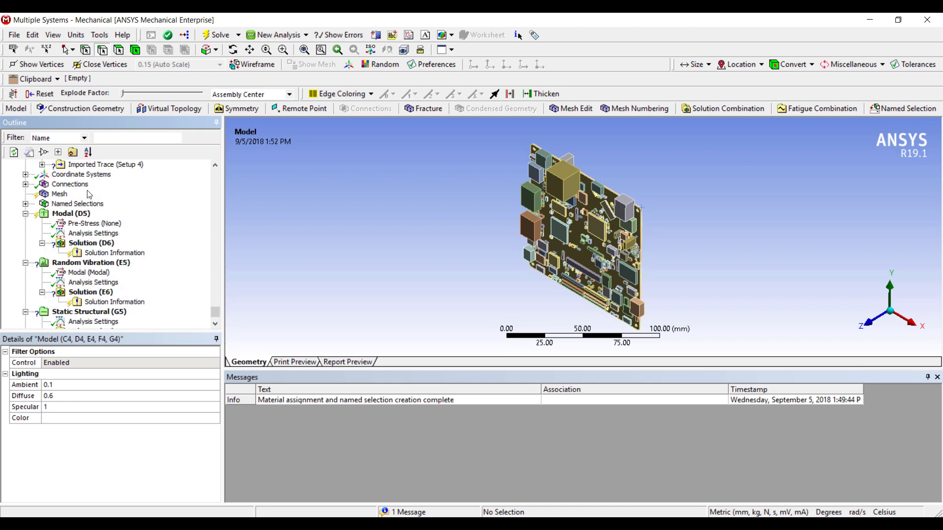
{"action": "scroll", "coordinate": [89, 195], "scroll_direction": "up", "scroll_amount": 8}
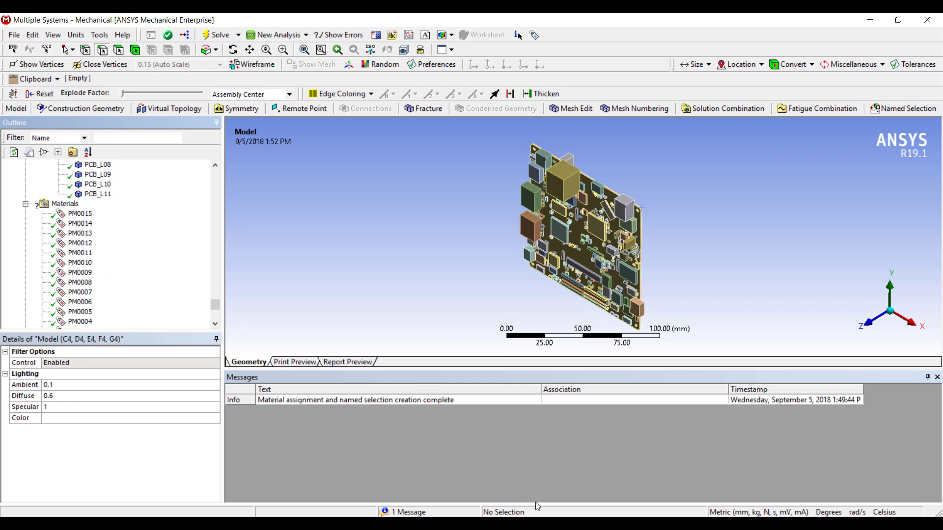
{"action": "key", "text": "alt+Tab"}
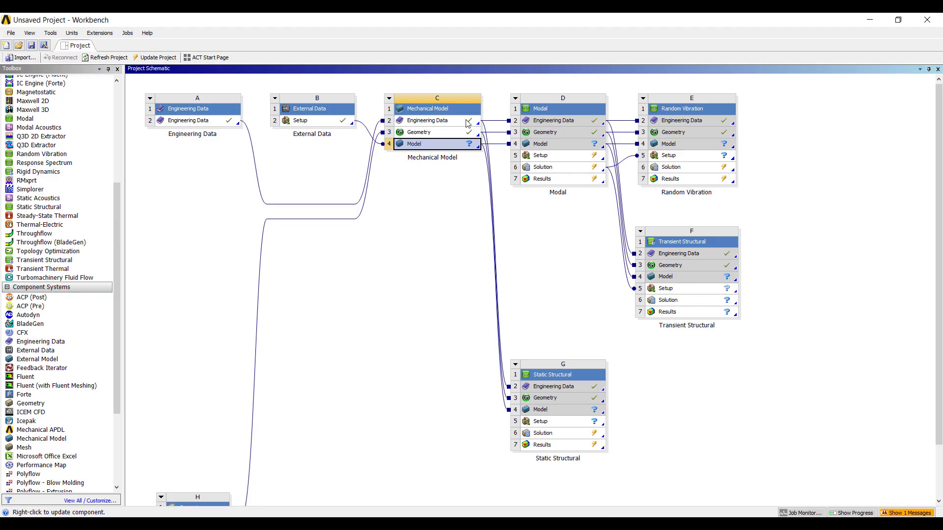
Add FR-4 from General Materials to Engineering Data and reopen the Model in Mechanical
{"action": "double_click", "coordinate": [435, 124]}
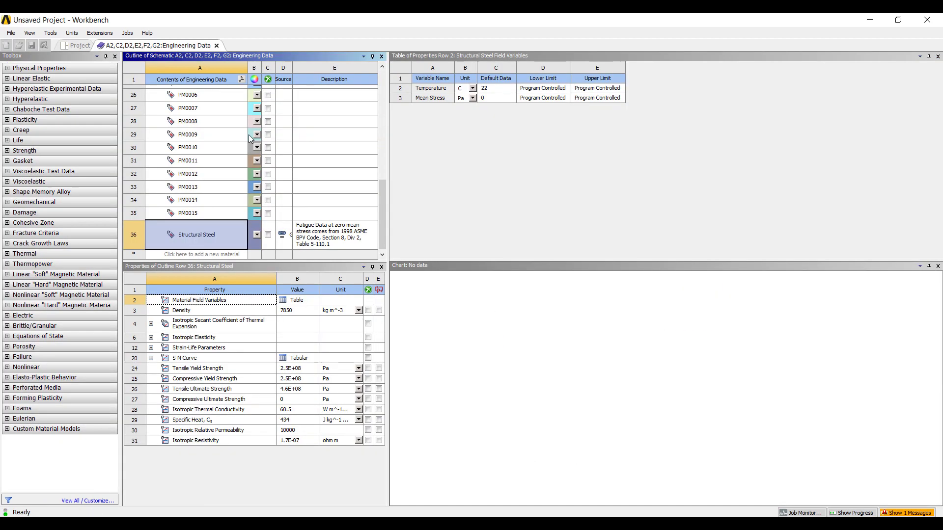
{"action": "left_click", "coordinate": [108, 58]}
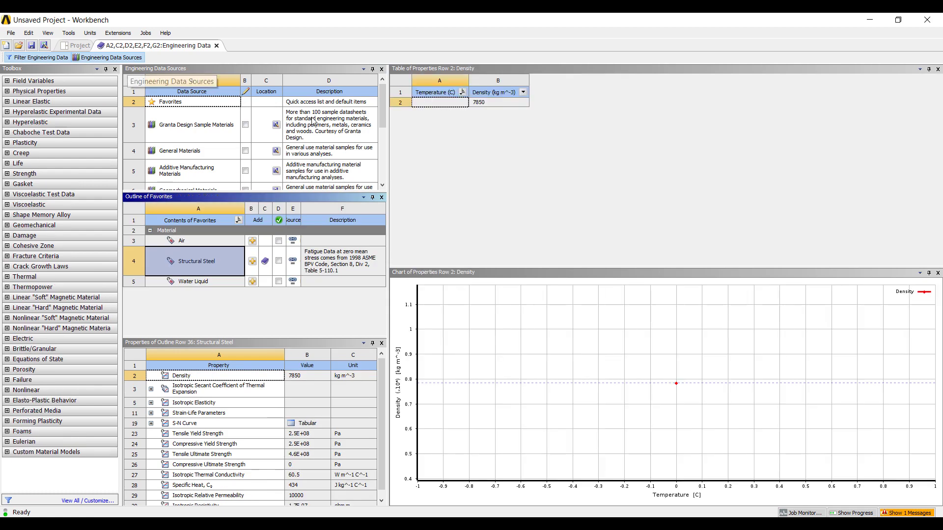
{"action": "left_click", "coordinate": [180, 151]}
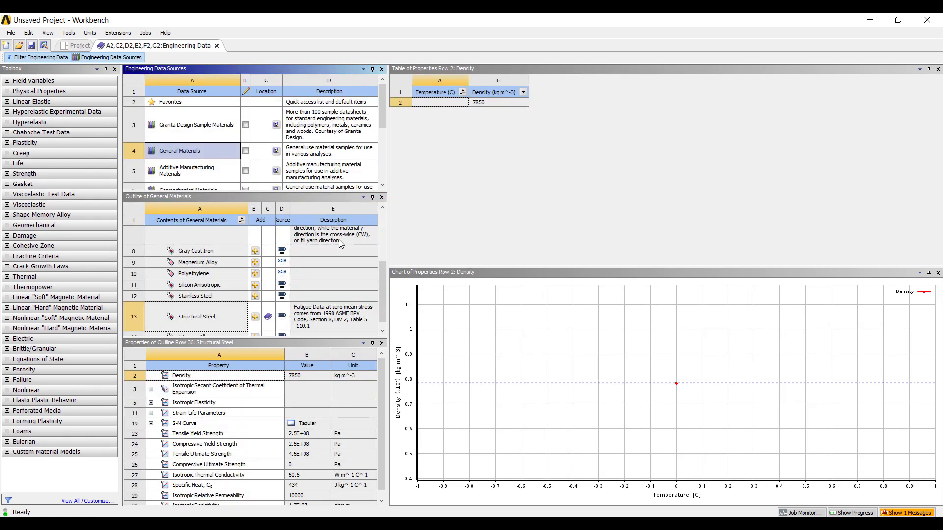
{"action": "scroll", "coordinate": [270, 290], "scroll_direction": "up", "scroll_amount": 5}
{"action": "left_click", "coordinate": [256, 323]}
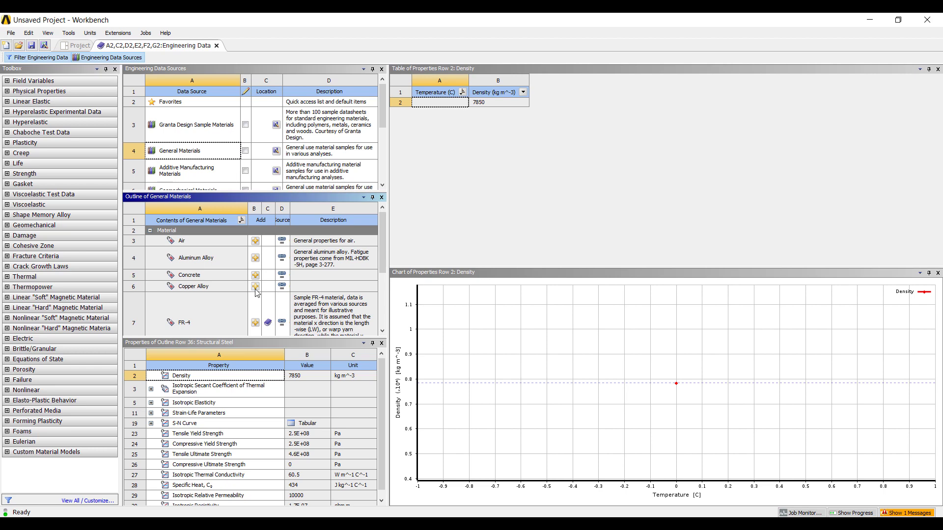
{"action": "scroll", "coordinate": [256, 293], "scroll_direction": "down", "scroll_amount": 10}
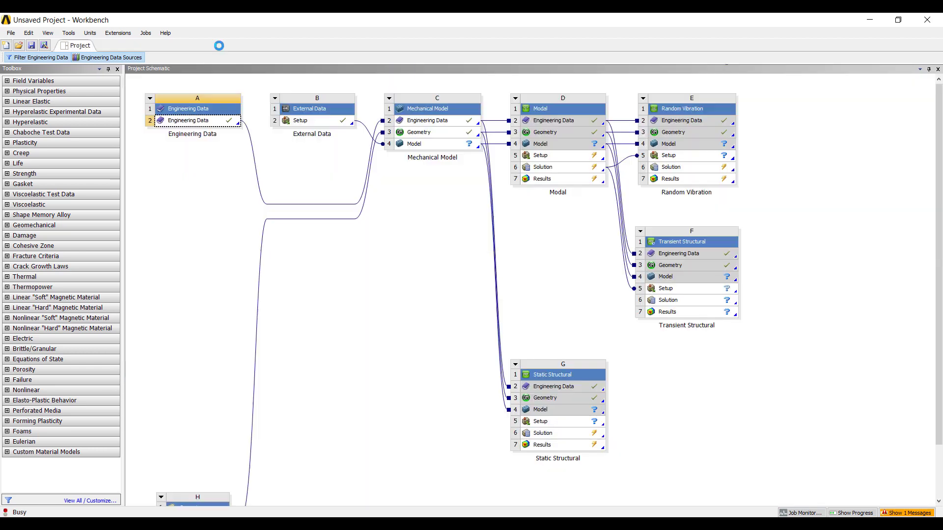
{"action": "left_click", "coordinate": [216, 45]}
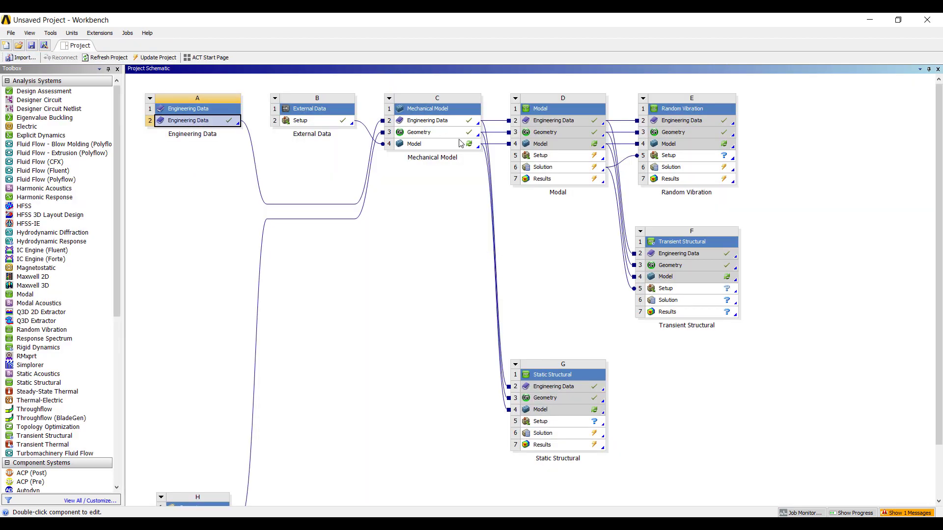
{"action": "double_click", "coordinate": [461, 143]}
Accept re-reading upstream data and assign FR-4 to all PCB layer bodies under Part
{"action": "left_click", "coordinate": [507, 299]}
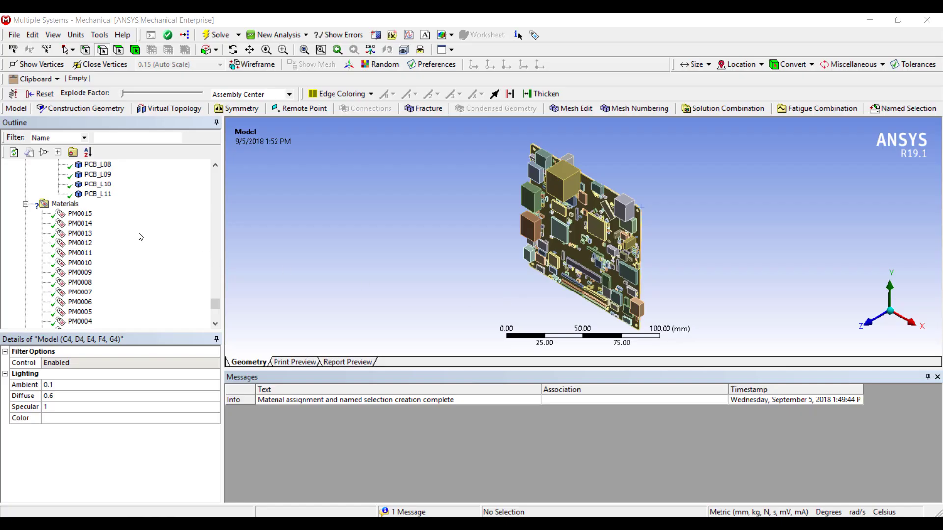
{"action": "scroll", "coordinate": [105, 246], "scroll_direction": "up", "scroll_amount": 5}
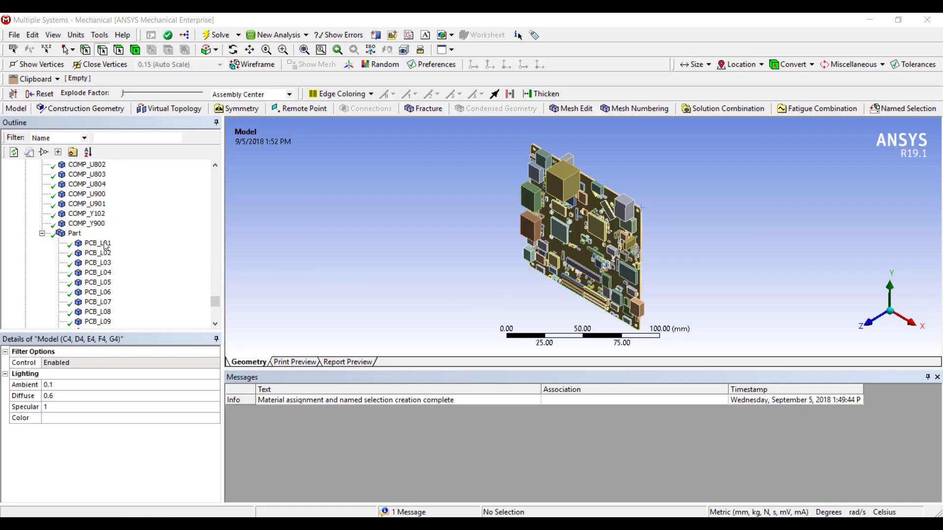
{"action": "left_click", "coordinate": [75, 233]}
{"action": "left_click", "coordinate": [204, 387]}
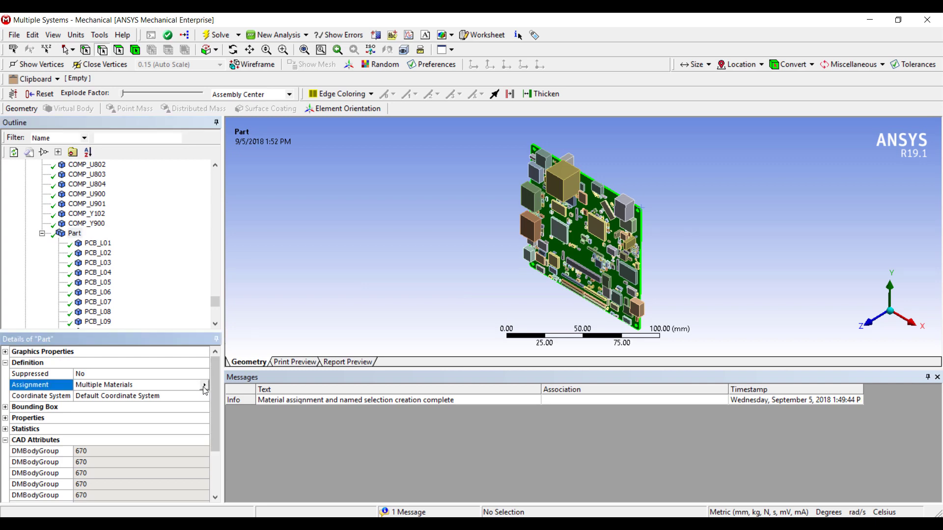
{"action": "left_click", "coordinate": [204, 387]}
{"action": "left_click", "coordinate": [259, 497]}
{"action": "left_click", "coordinate": [43, 234]}
{"action": "scroll", "coordinate": [106, 251], "scroll_direction": "down", "scroll_amount": 5}
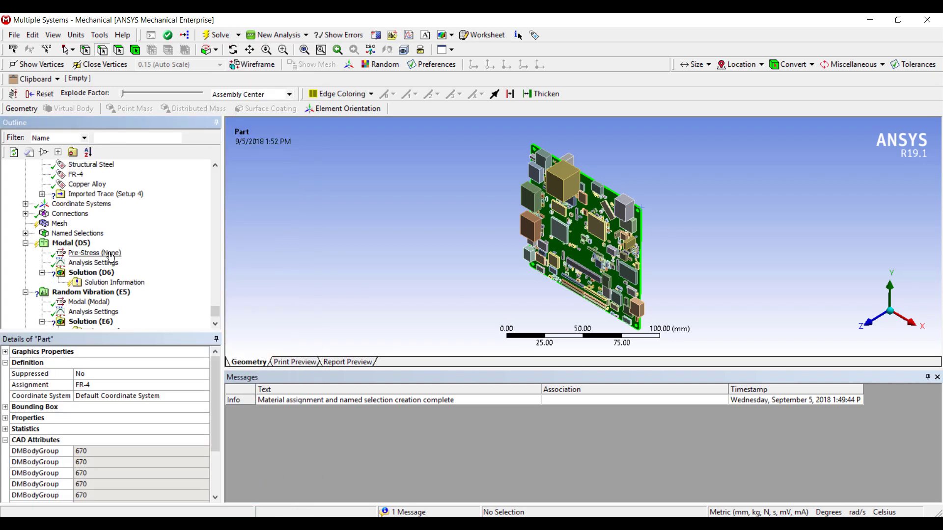
Box-select the 11 board bodies as the Imported Trace geometry and set its identifier to File1
{"action": "left_click", "coordinate": [42, 194]}
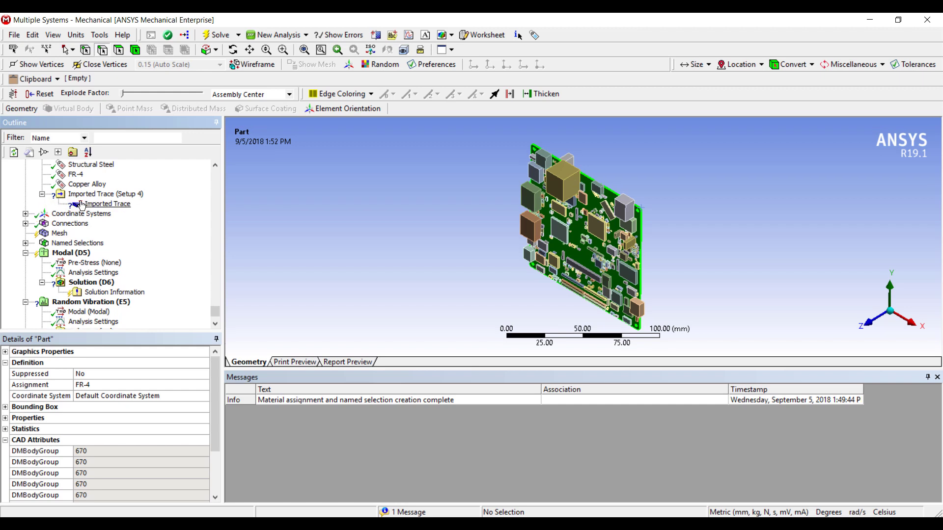
{"action": "left_click", "coordinate": [84, 204]}
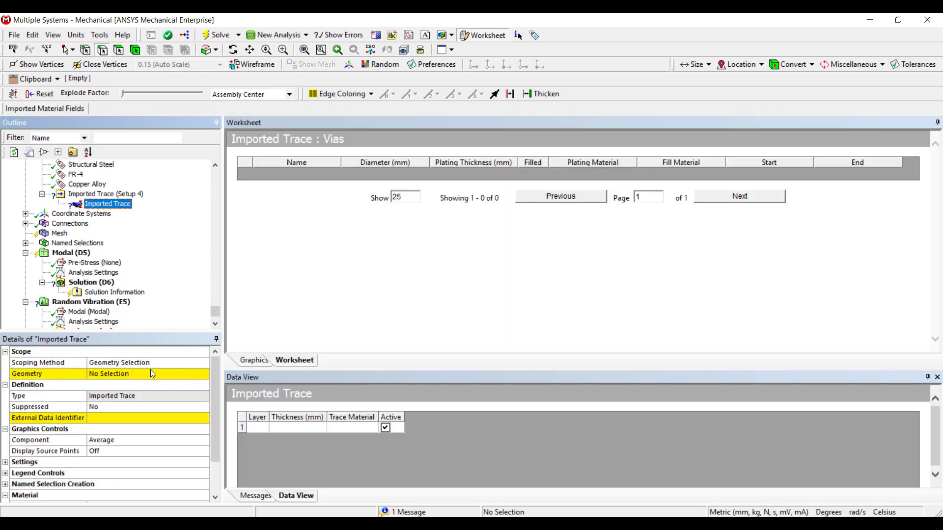
{"action": "left_click", "coordinate": [129, 375]}
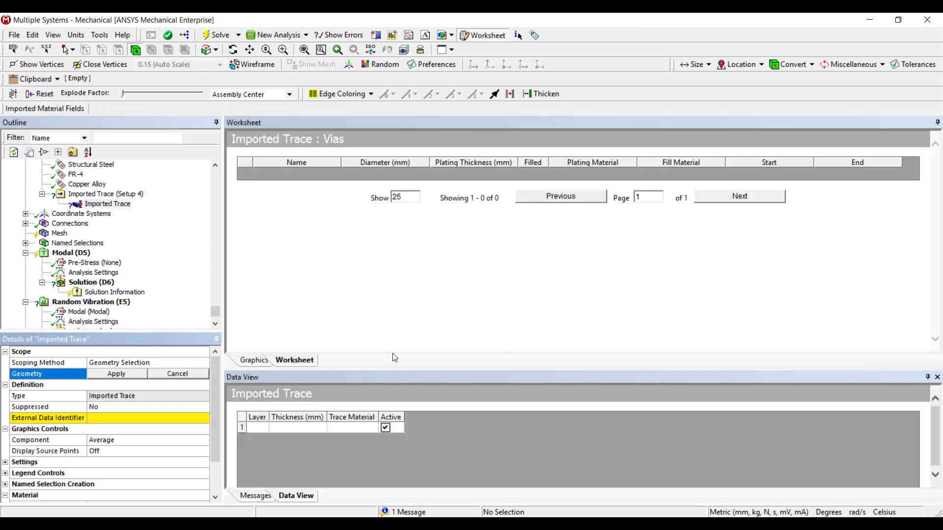
{"action": "left_click", "coordinate": [253, 360]}
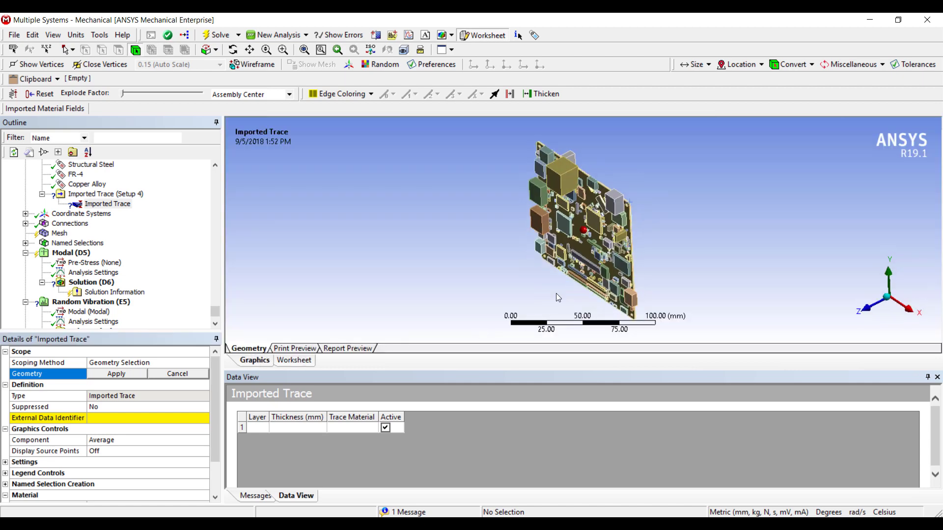
{"action": "scroll", "coordinate": [633, 202], "scroll_direction": "up", "scroll_amount": 5}
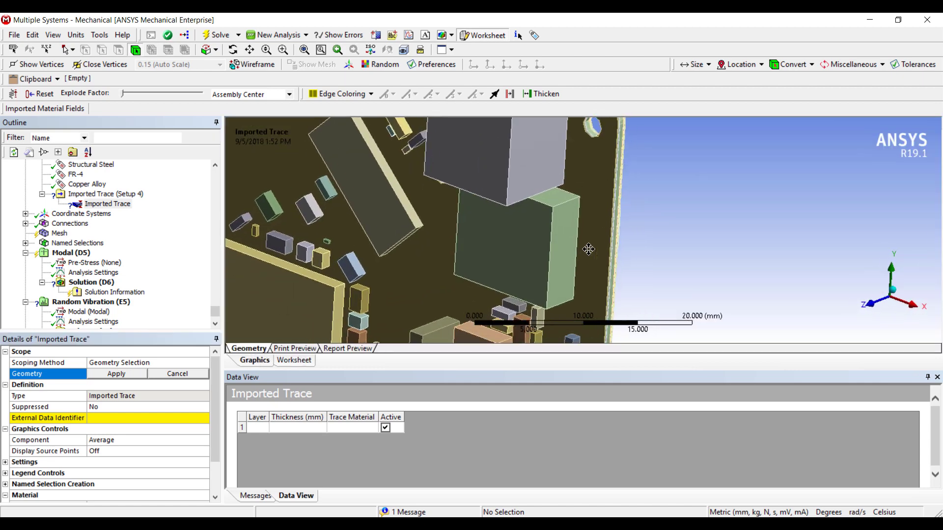
{"action": "left_click", "coordinate": [72, 50]}
{"action": "left_click", "coordinate": [85, 73]}
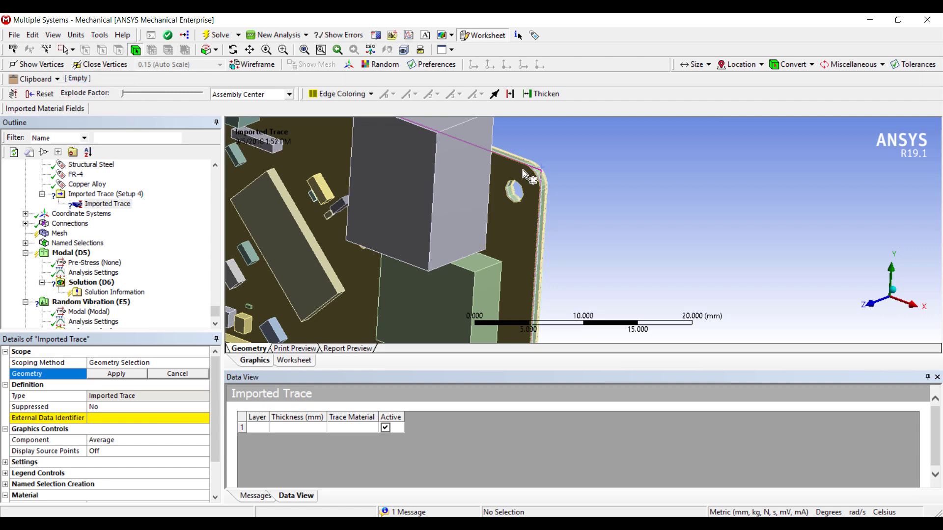
{"action": "left_click", "coordinate": [515, 163]}
{"action": "left_click", "coordinate": [116, 374]}
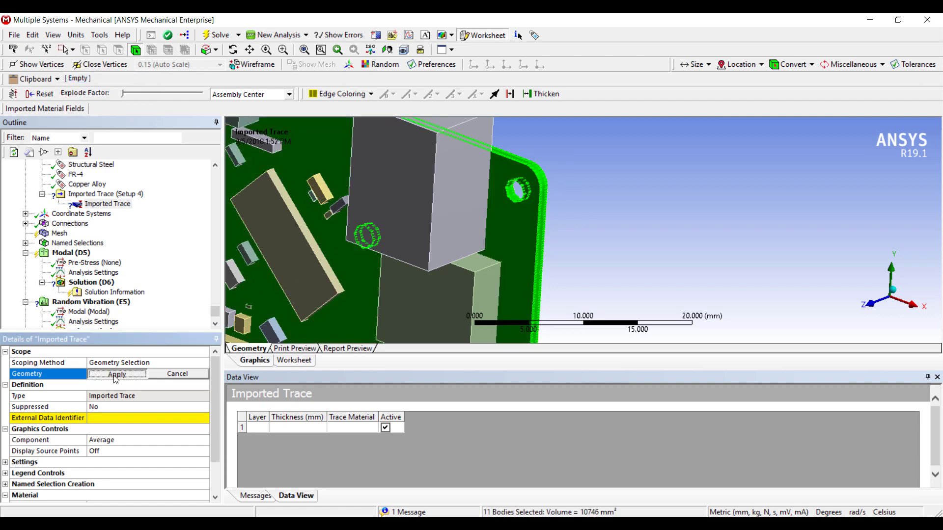
{"action": "left_click", "coordinate": [136, 418]}
{"action": "left_click", "coordinate": [188, 418]}
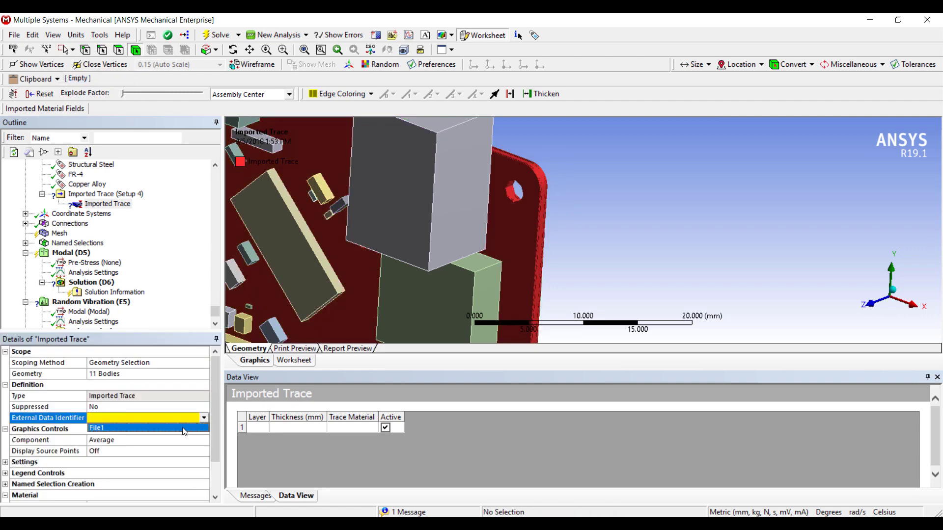
{"action": "left_click", "coordinate": [182, 430]}
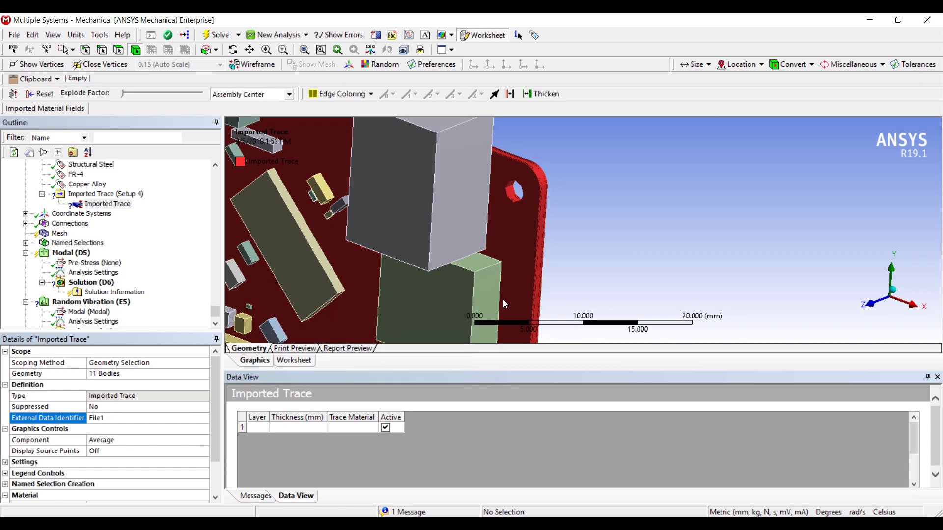
Set row 1's Trace Material to Copper Alloy and fill it down through row 11
{"action": "left_click", "coordinate": [386, 428]}
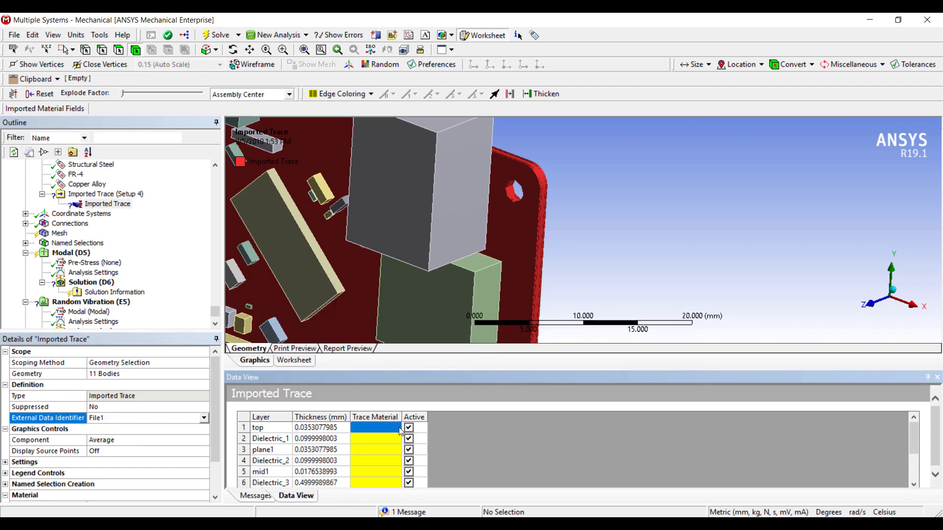
{"action": "left_click", "coordinate": [400, 430]}
{"action": "left_click", "coordinate": [430, 429]}
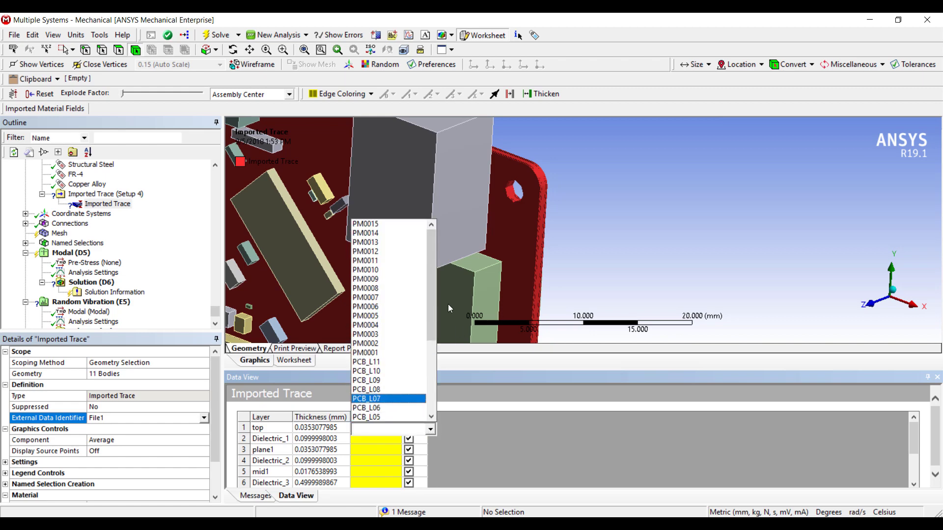
{"action": "scroll", "coordinate": [433, 370], "scroll_direction": "down", "scroll_amount": 5}
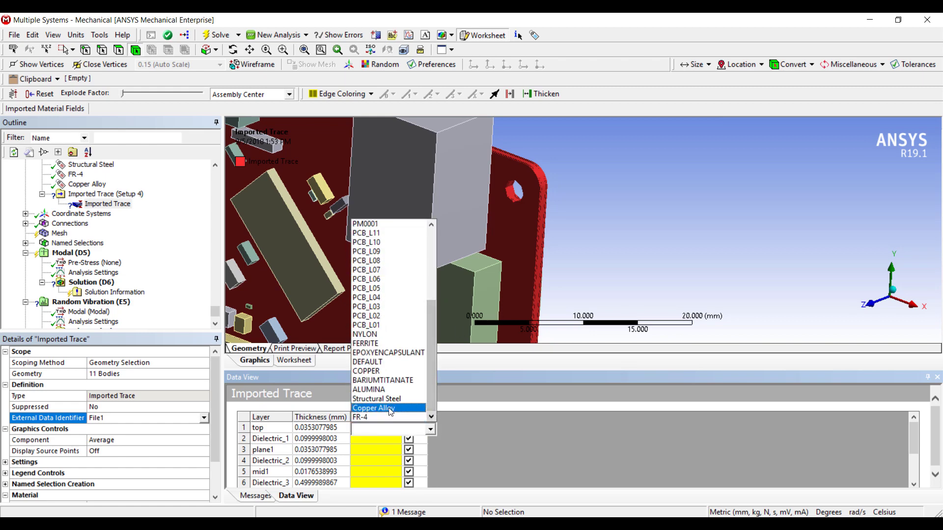
{"action": "left_click", "coordinate": [388, 408]}
{"action": "left_click", "coordinate": [375, 450]}
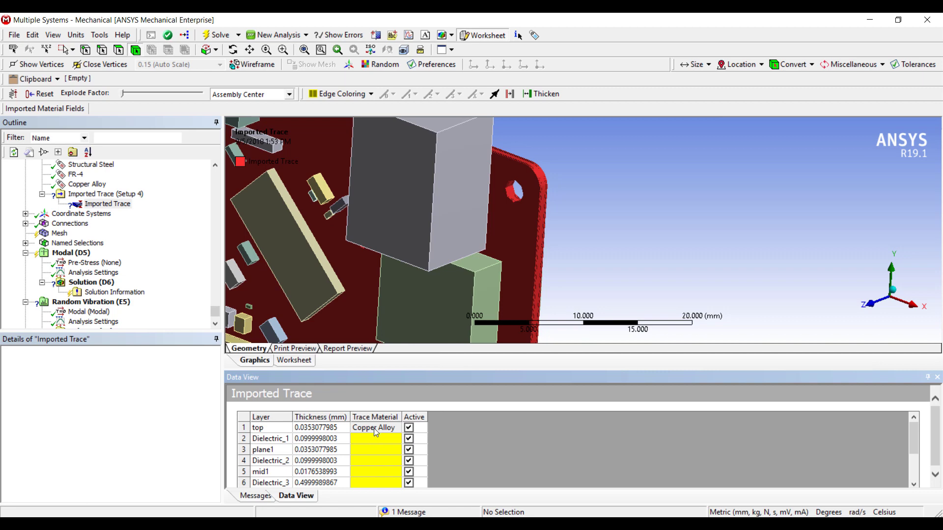
{"action": "left_click", "coordinate": [377, 431]}
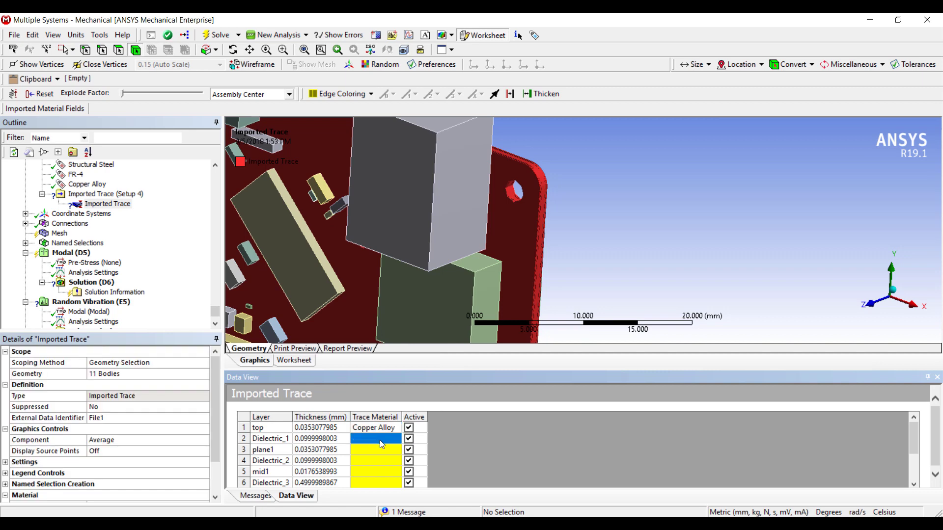
{"action": "scroll", "coordinate": [379, 441], "scroll_direction": "down", "scroll_amount": 2}
{"action": "left_click", "coordinate": [384, 482], "text": "shift"}
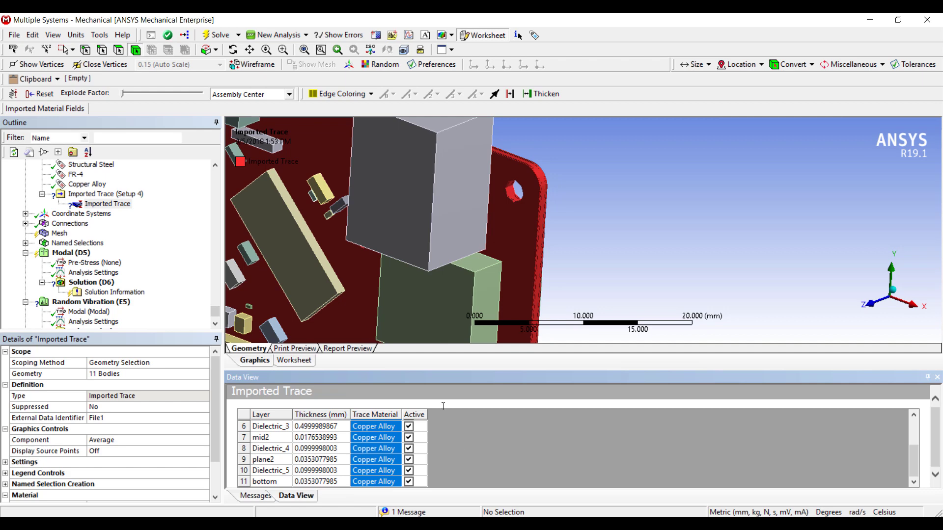
In the via worksheet, set via 1's plating to Copper Alloy, show 78 rows, and fill down to via 78
{"action": "left_click", "coordinate": [303, 361]}
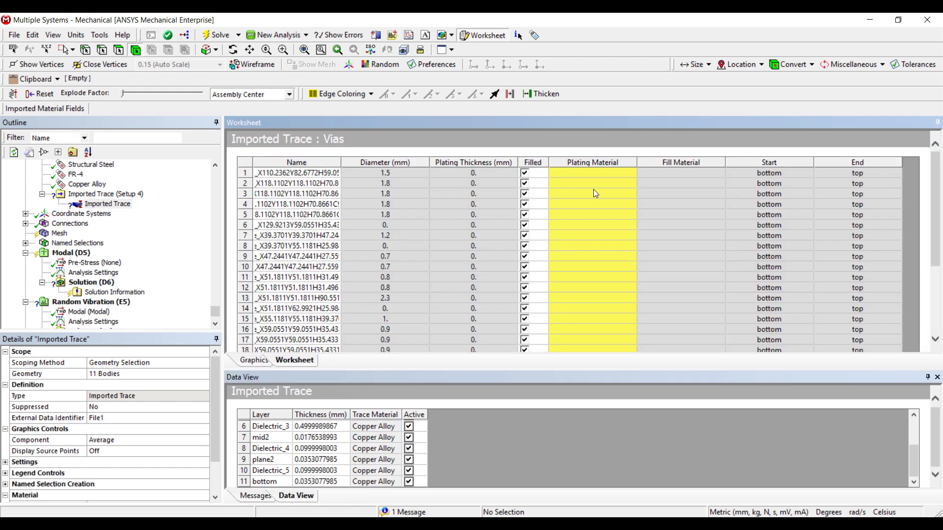
{"action": "left_click", "coordinate": [601, 172]}
{"action": "left_click", "coordinate": [601, 172]}
{"action": "scroll", "coordinate": [492, 245], "scroll_direction": "down", "scroll_amount": 4}
{"action": "double_click", "coordinate": [407, 334]}
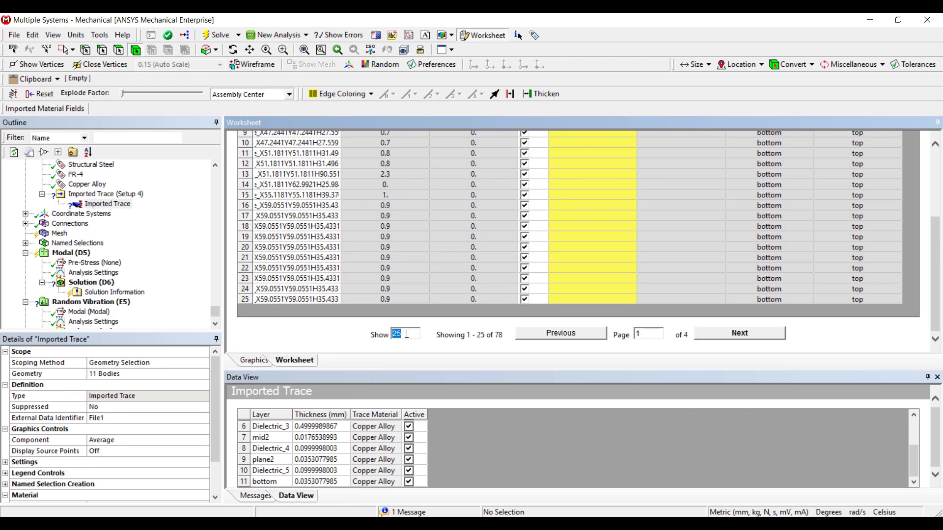
{"action": "type", "text": "78"}
{"action": "key", "text": "Return"}
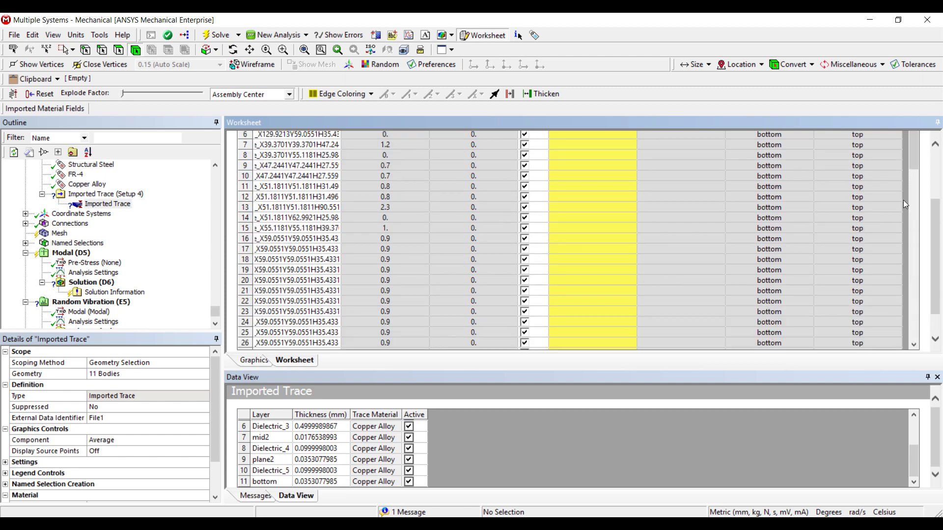
{"action": "scroll", "coordinate": [913, 177], "scroll_direction": "up", "scroll_amount": 3}
{"action": "left_click_drag", "start_coordinate": [935, 185], "coordinate": [934, 321]}
{"action": "left_click", "coordinate": [614, 300], "text": "shift"}
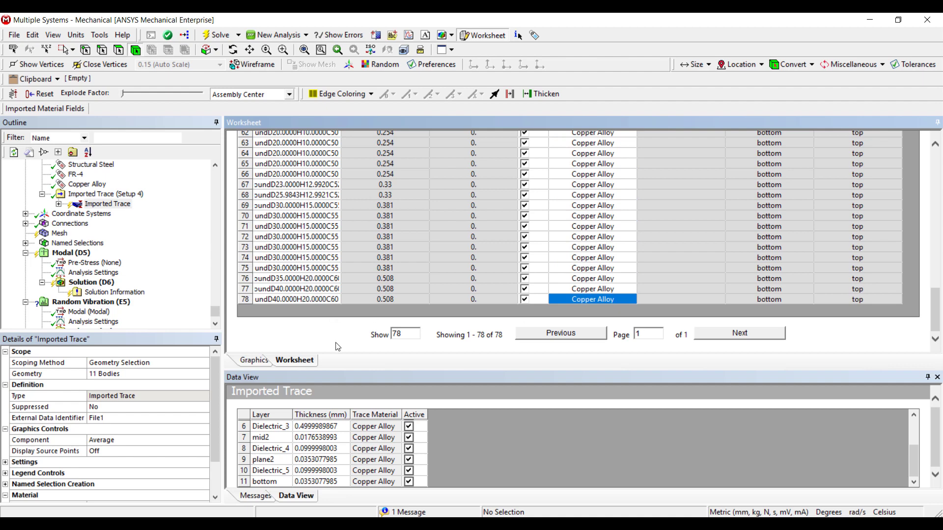
Add a Body Sizing with a 4 mm element size to the 11 board bodies
{"action": "left_click", "coordinate": [255, 363]}
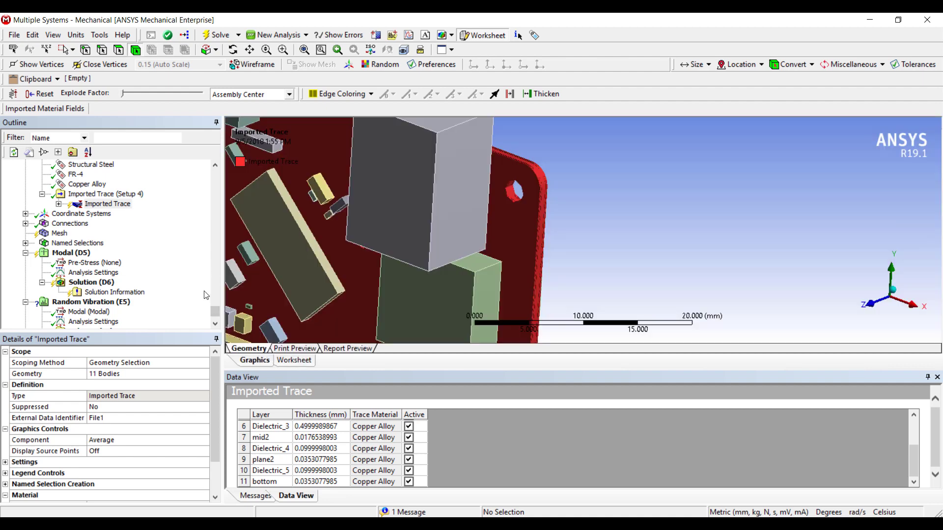
{"action": "left_click", "coordinate": [60, 233]}
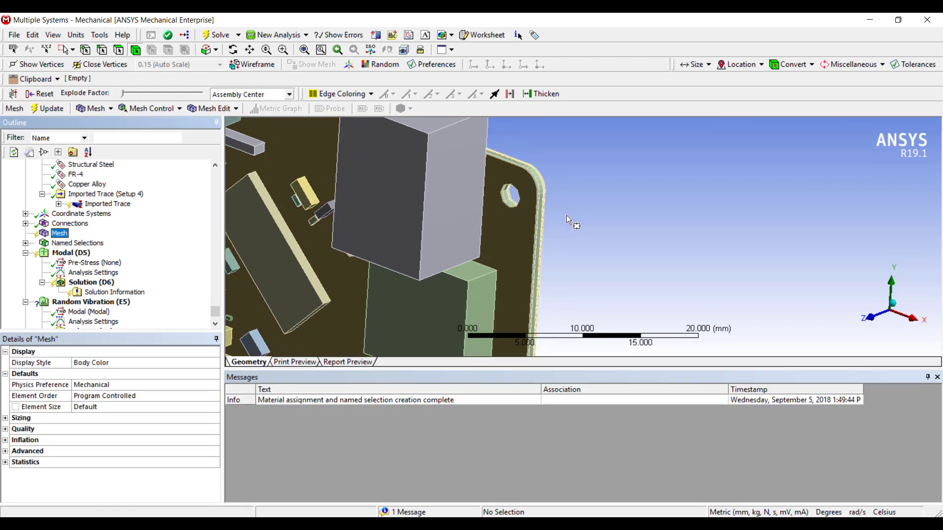
{"action": "key", "text": "ctrl+a"}
{"action": "right_click", "coordinate": [513, 161]}
{"action": "mouse_move", "coordinate": [565, 168]}
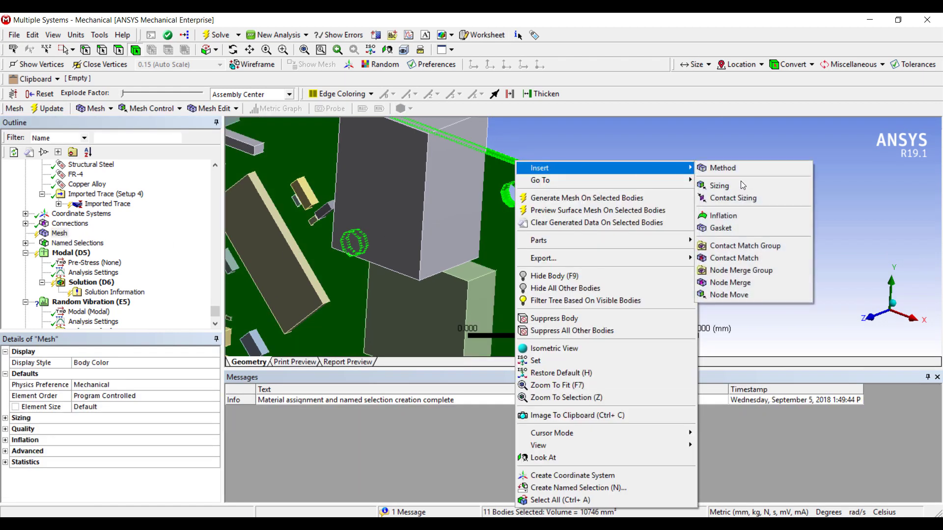
{"action": "left_click", "coordinate": [751, 185]}
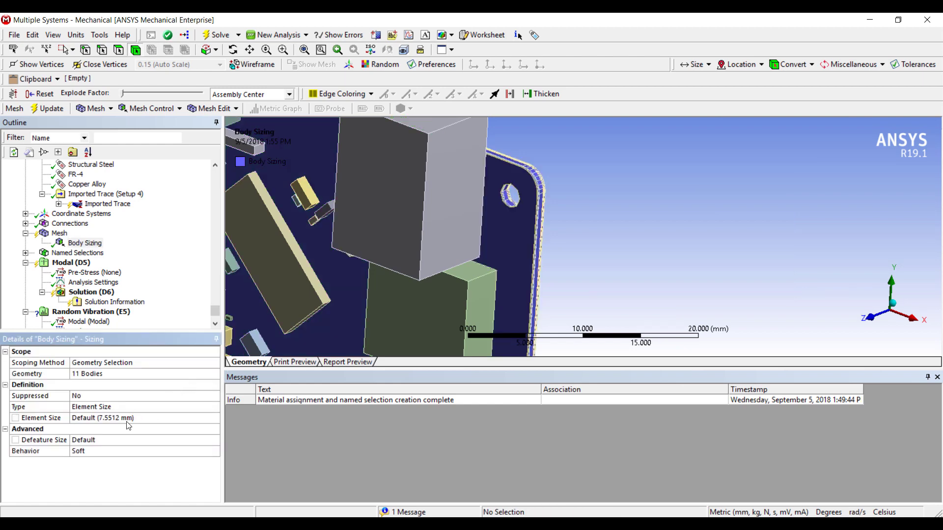
{"action": "left_click", "coordinate": [132, 419]}
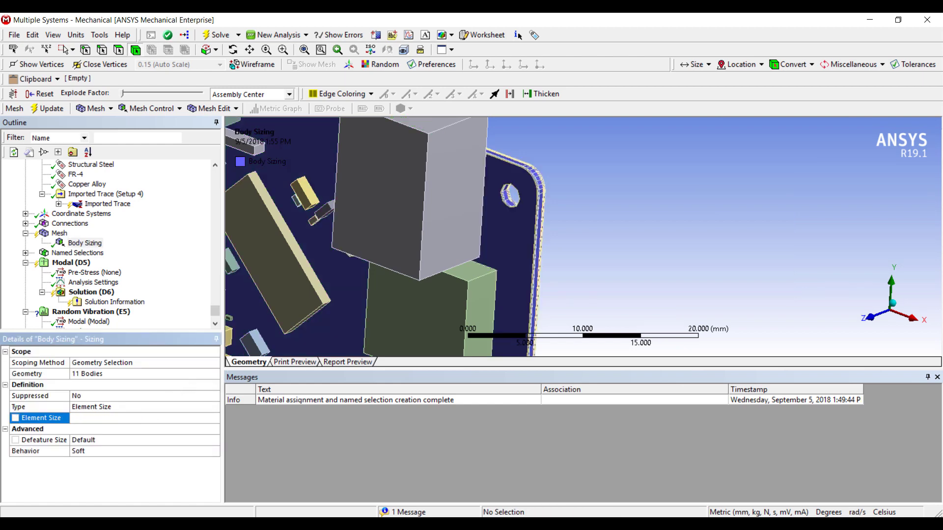
{"action": "type", "text": "4"}
{"action": "key", "text": "Return"}
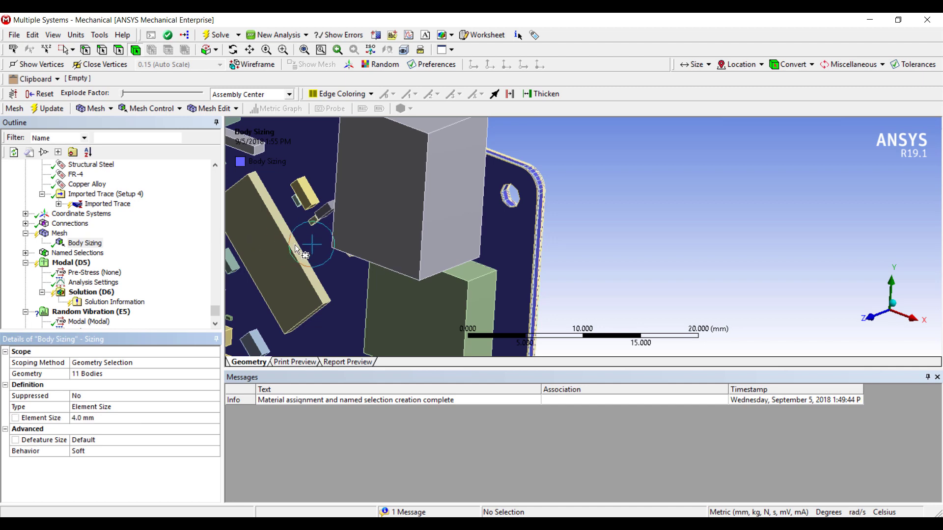
Hide the board bodies and box-select all the component edges
{"action": "key", "text": "ctrl+a"}
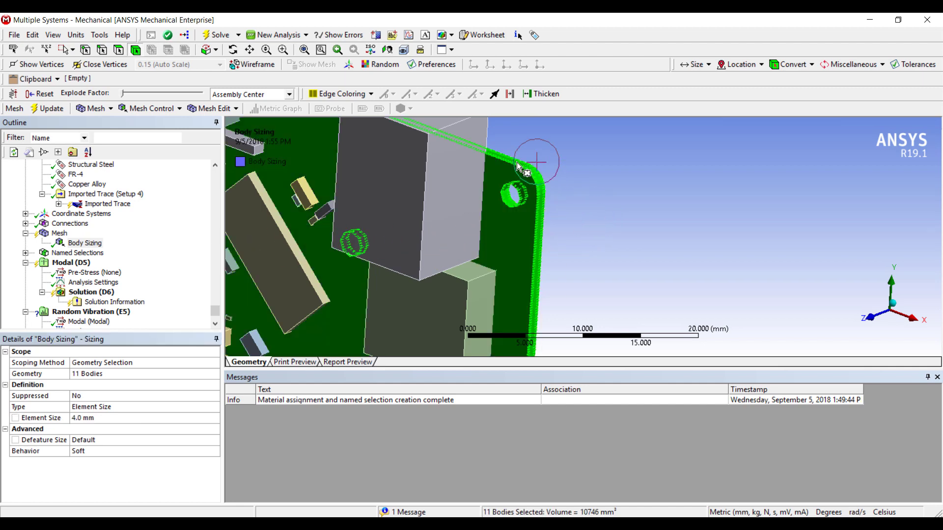
{"action": "right_click", "coordinate": [521, 162]}
{"action": "left_click", "coordinate": [557, 279]}
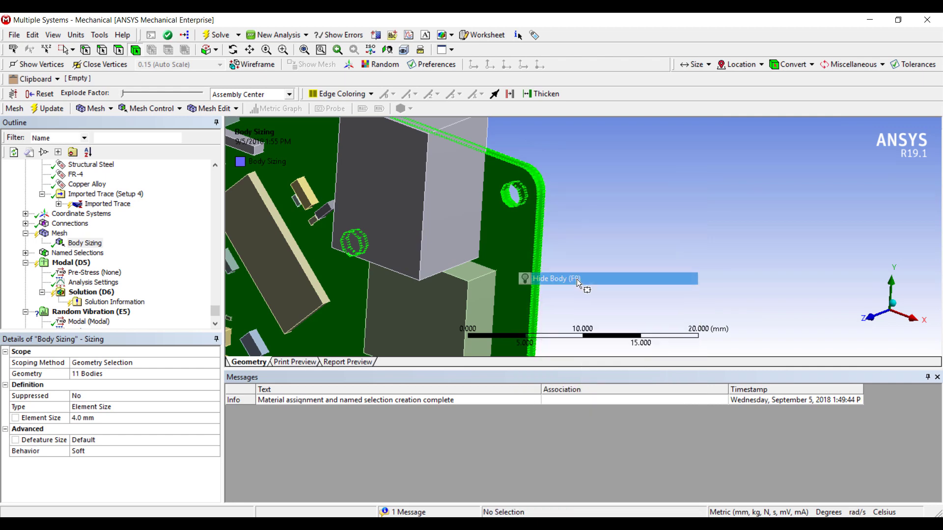
{"action": "scroll", "coordinate": [511, 275], "scroll_direction": "down", "scroll_amount": 3}
{"action": "scroll", "coordinate": [510, 299], "scroll_direction": "down", "scroll_amount": 5}
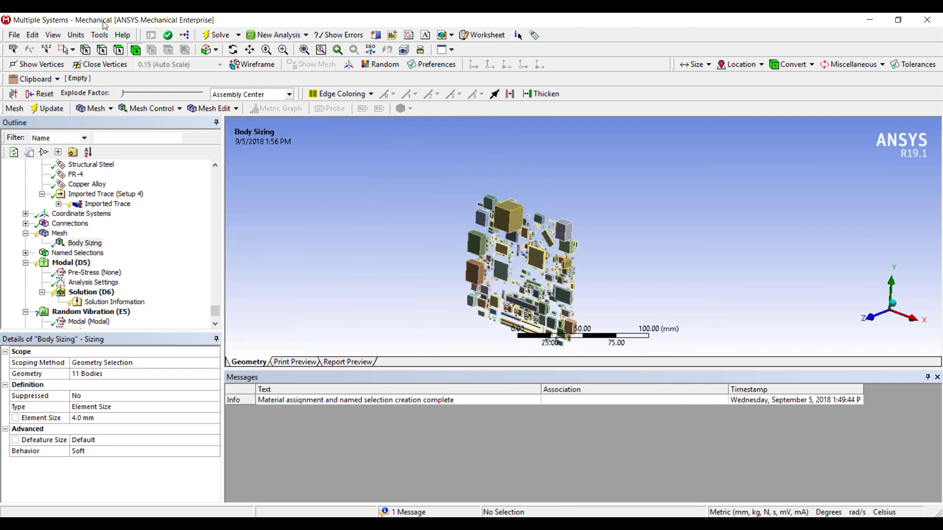
{"action": "left_click_drag", "start_coordinate": [383, 168], "coordinate": [656, 354]}
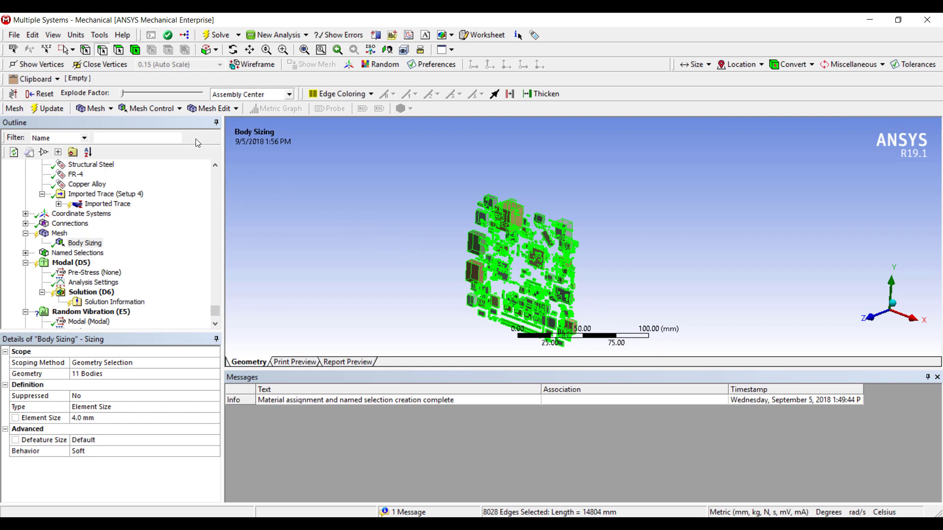
Add an Edge Sizing on the selected edges using Number of Divisions set to 3
{"action": "left_click", "coordinate": [162, 109]}
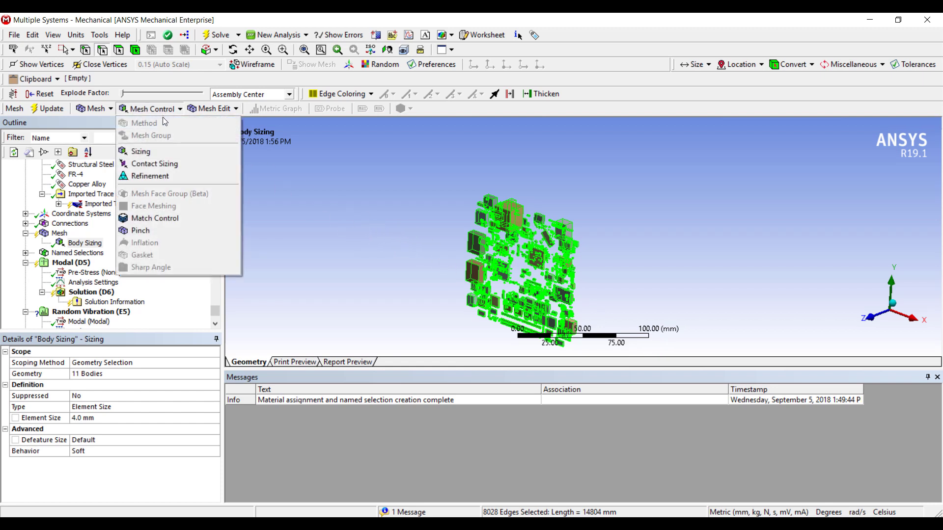
{"action": "left_click", "coordinate": [140, 151]}
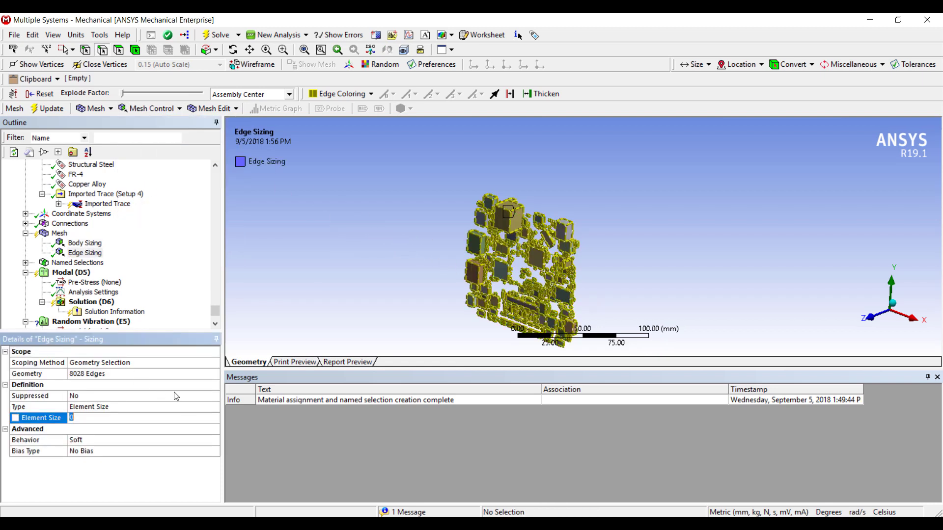
{"action": "left_click", "coordinate": [216, 410]}
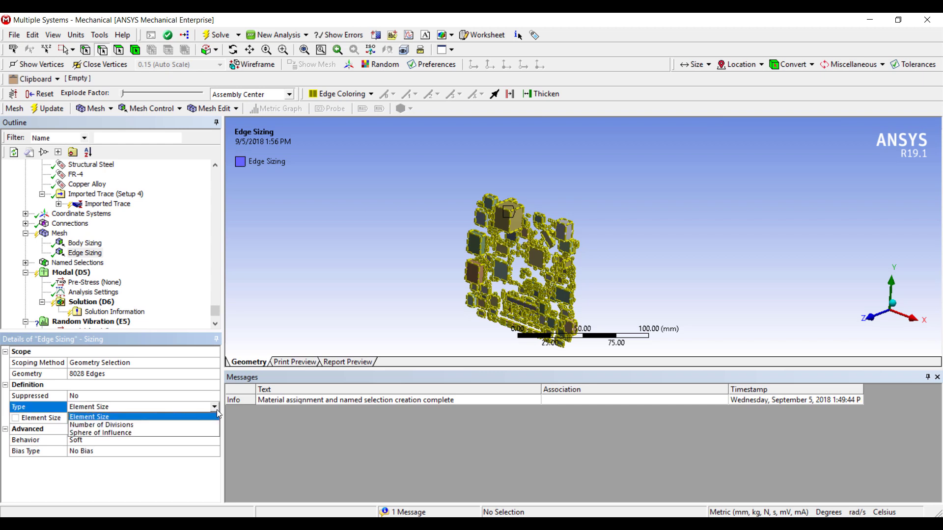
{"action": "left_click", "coordinate": [181, 428]}
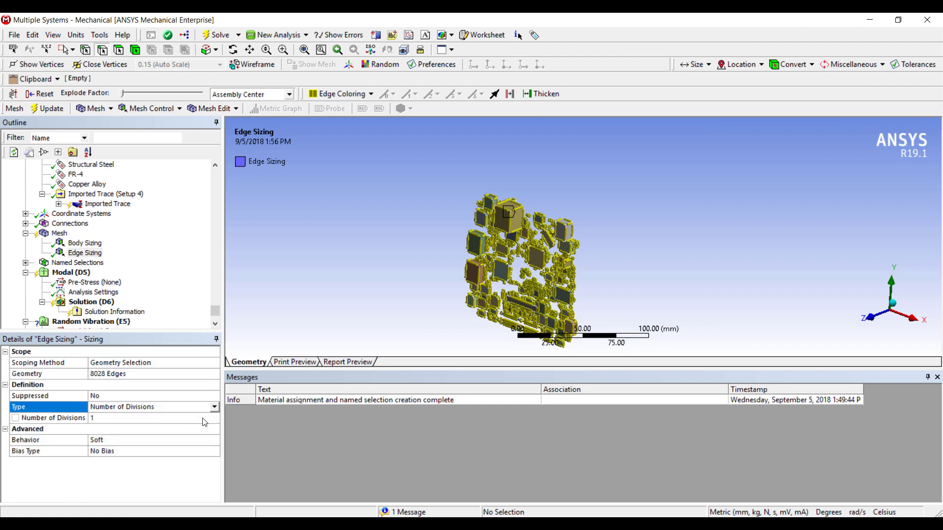
{"action": "left_click", "coordinate": [204, 423]}
{"action": "type", "text": "3"}
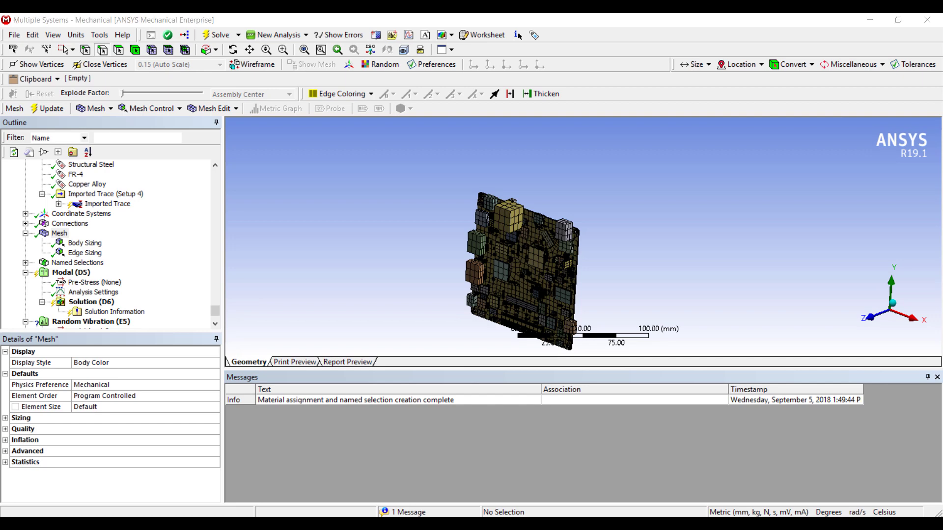
Import the trace data onto the board from the Imported Trace item
{"action": "left_click", "coordinate": [91, 205]}
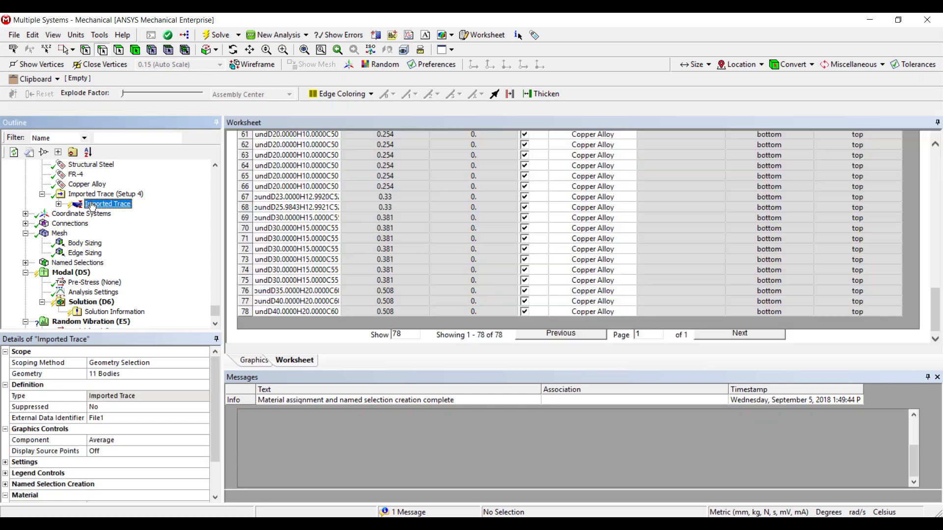
{"action": "right_click", "coordinate": [92, 203]}
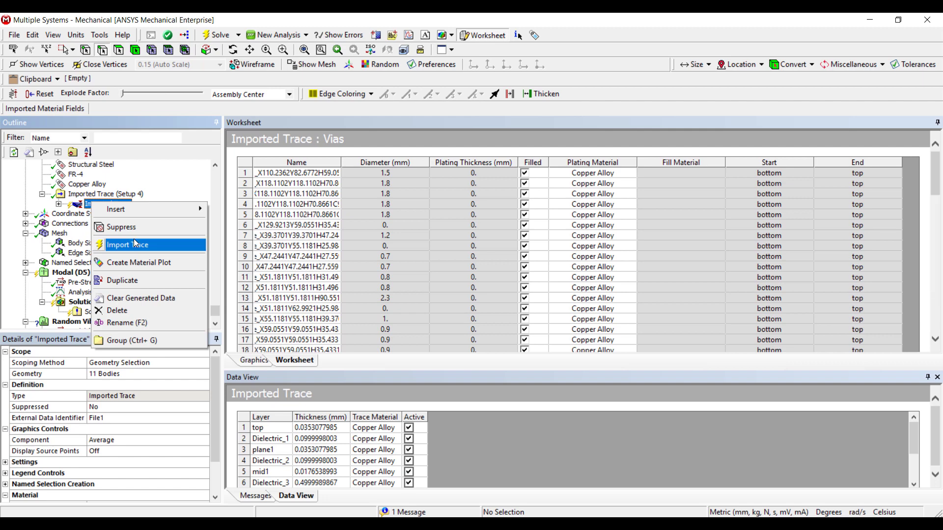
{"action": "left_click", "coordinate": [133, 243]}
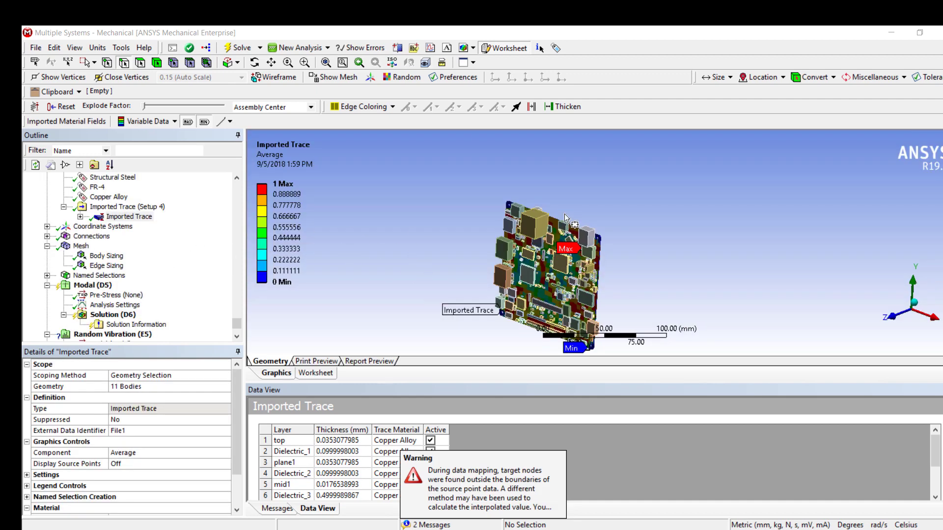
Hide all other bodies, rotate to inspect the trace mapping, and single-select the board body
{"action": "scroll", "coordinate": [572, 222], "scroll_direction": "up", "scroll_amount": 3}
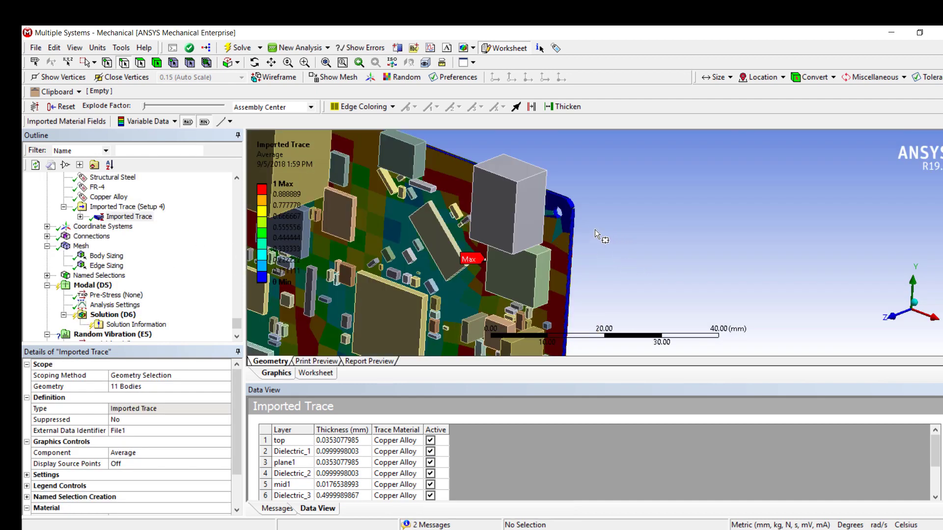
{"action": "left_click", "coordinate": [562, 201]}
{"action": "right_click", "coordinate": [563, 202]}
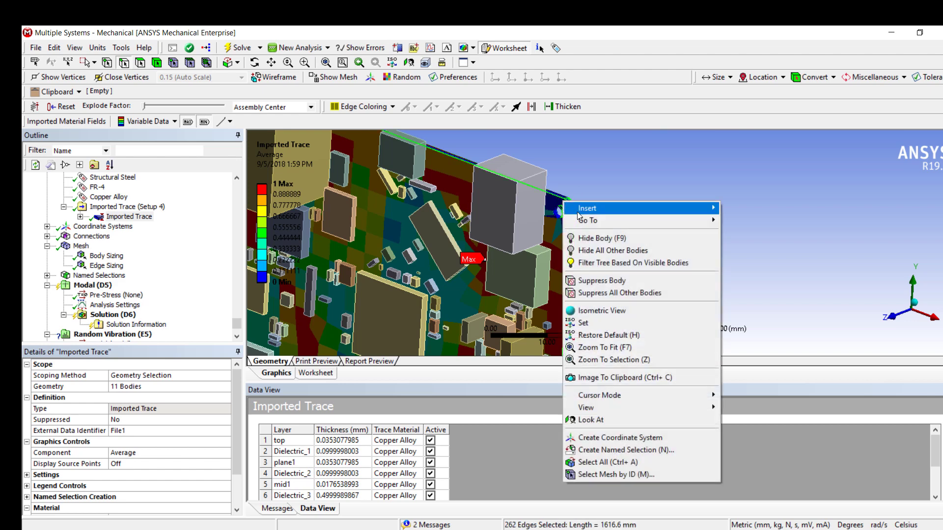
{"action": "left_click", "coordinate": [572, 251]}
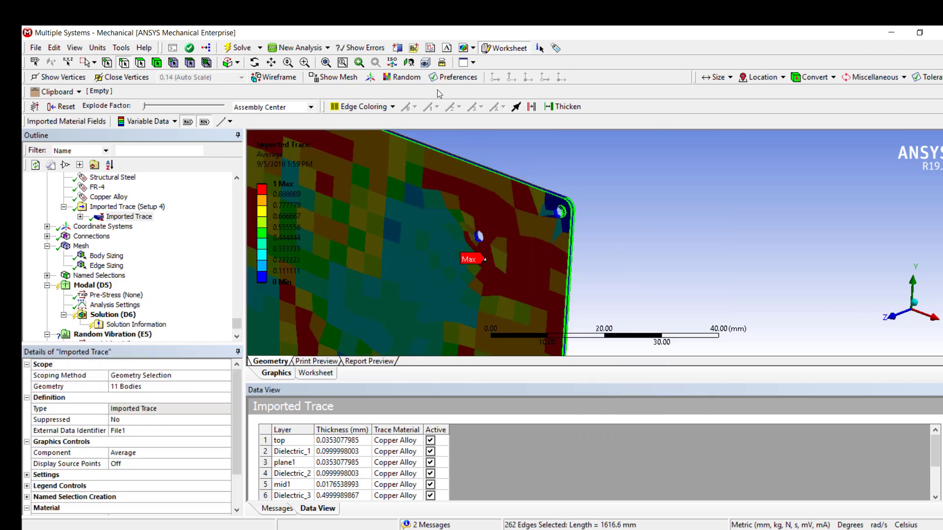
{"action": "left_click", "coordinate": [326, 63]}
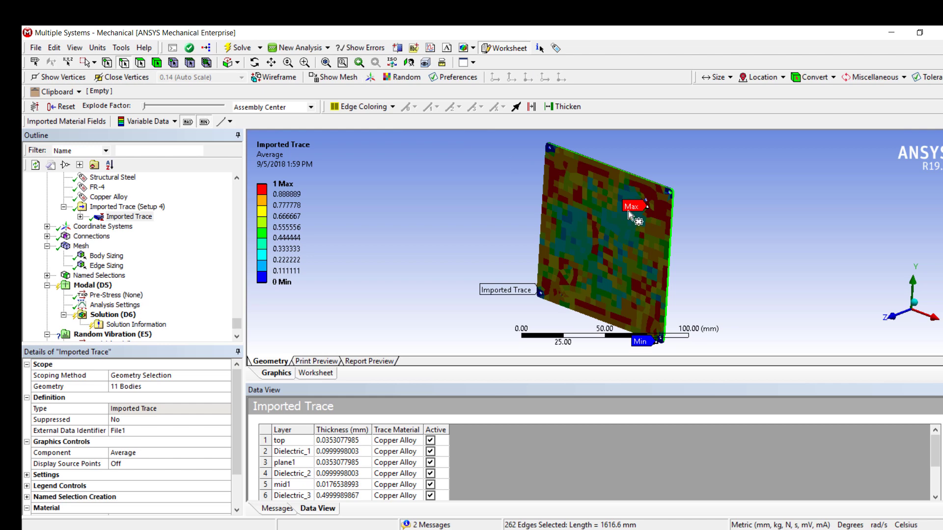
{"action": "middle_click_drag", "start_coordinate": [491, 206], "coordinate": [605, 247]}
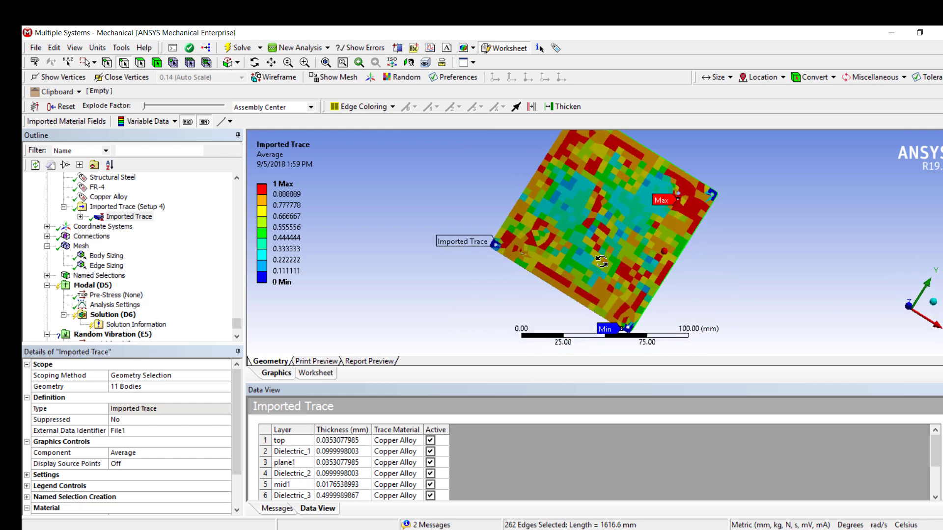
{"action": "left_click", "coordinate": [88, 63]}
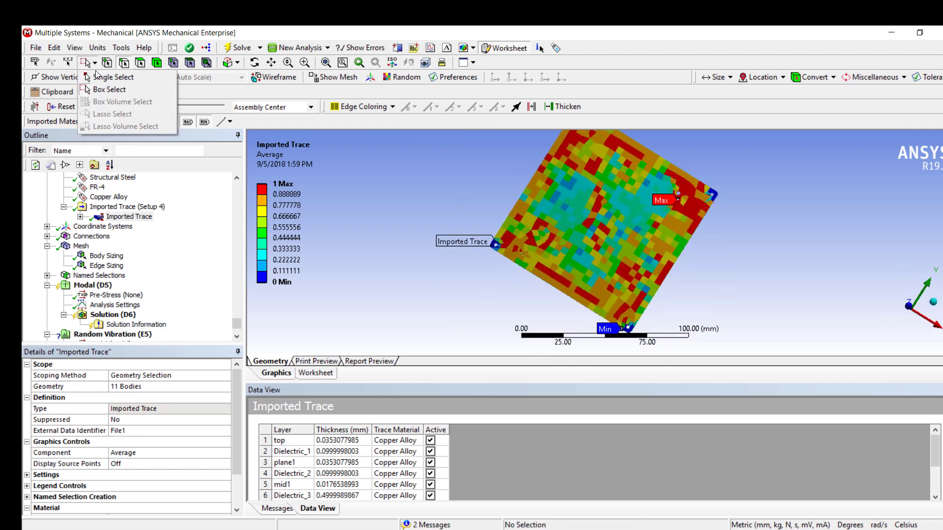
{"action": "left_click", "coordinate": [100, 76]}
{"action": "left_click", "coordinate": [604, 222]}
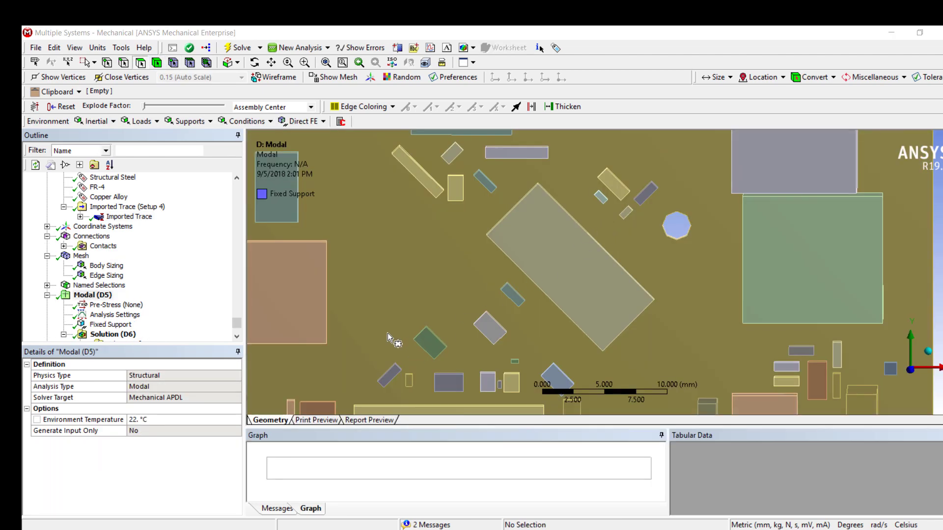
Create Total Deformation results for all six mode frequencies (420.03–1638.3 Hz) and evaluate them
{"action": "scroll", "coordinate": [104, 297], "scroll_direction": "down", "scroll_amount": 2}
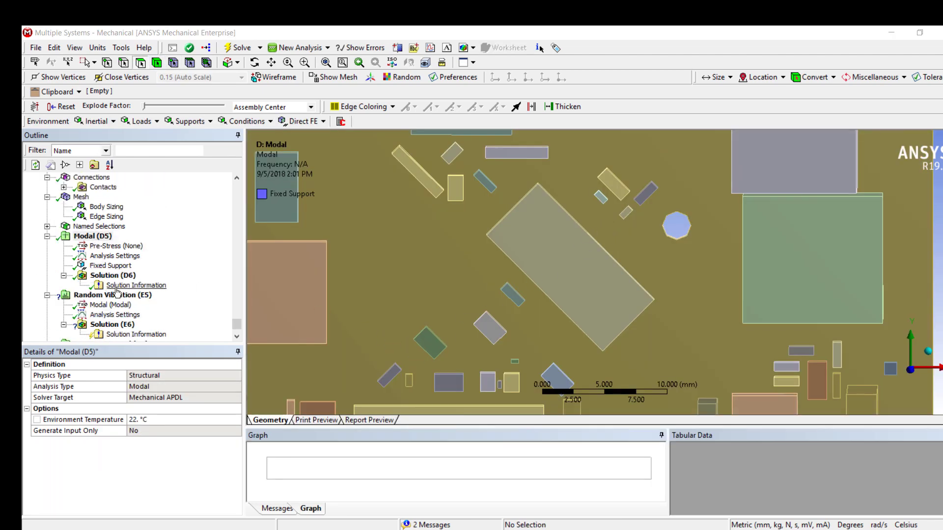
{"action": "left_click", "coordinate": [107, 277]}
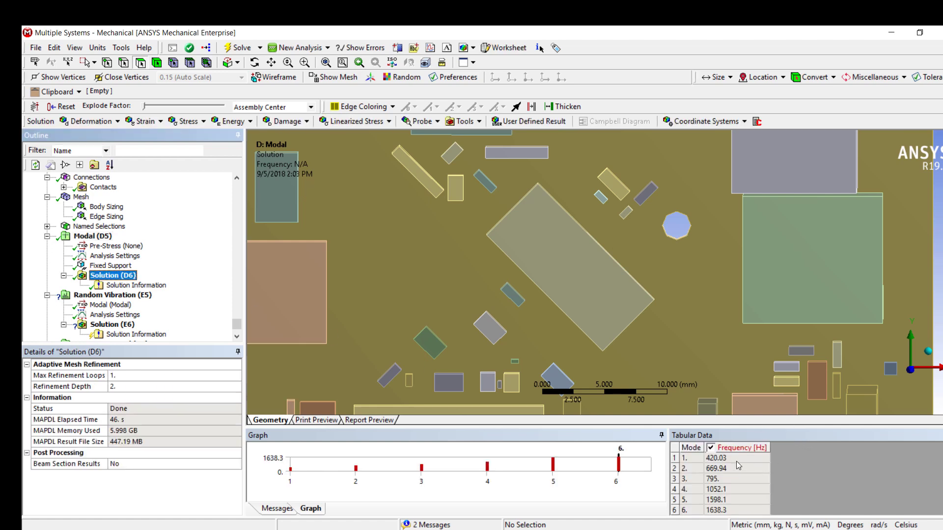
{"action": "left_click", "coordinate": [735, 463]}
{"action": "left_click", "coordinate": [742, 510], "text": "shift"}
{"action": "right_click", "coordinate": [746, 511]}
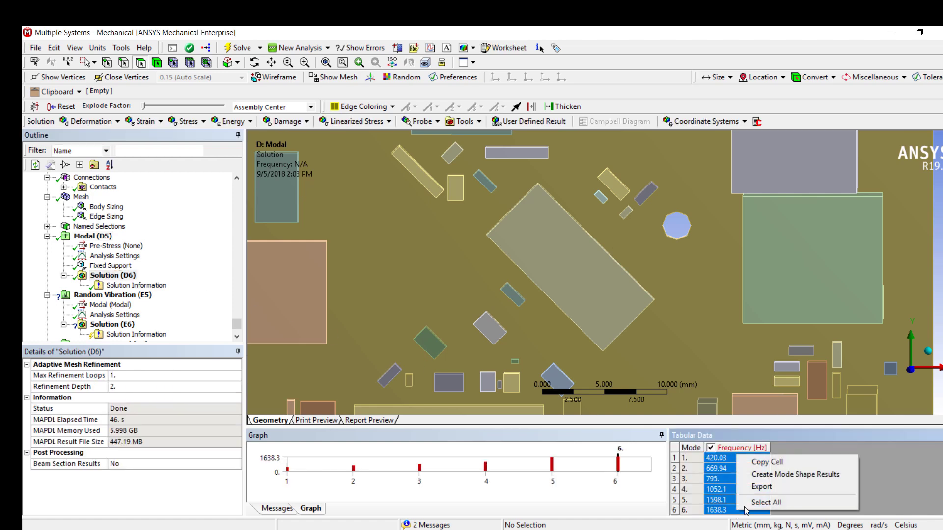
{"action": "left_click", "coordinate": [786, 475]}
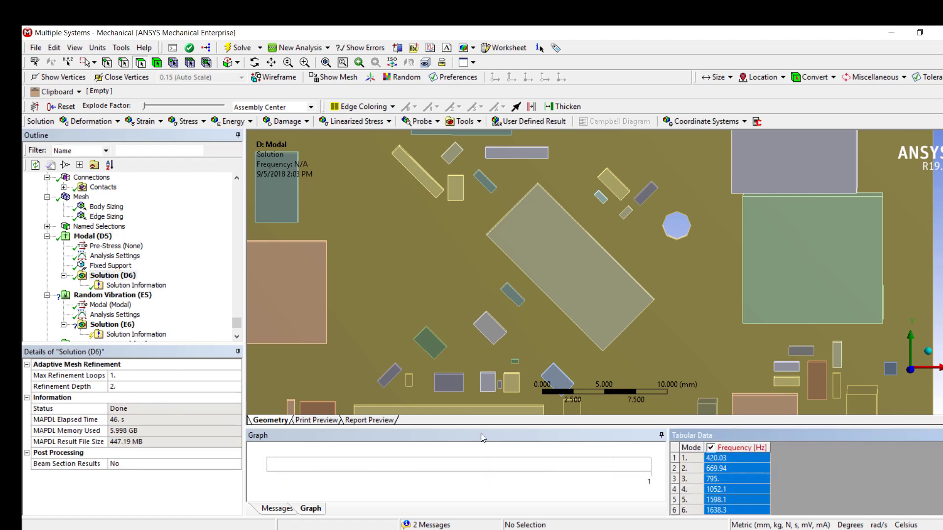
{"action": "right_click", "coordinate": [102, 277]}
{"action": "left_click", "coordinate": [139, 298]}
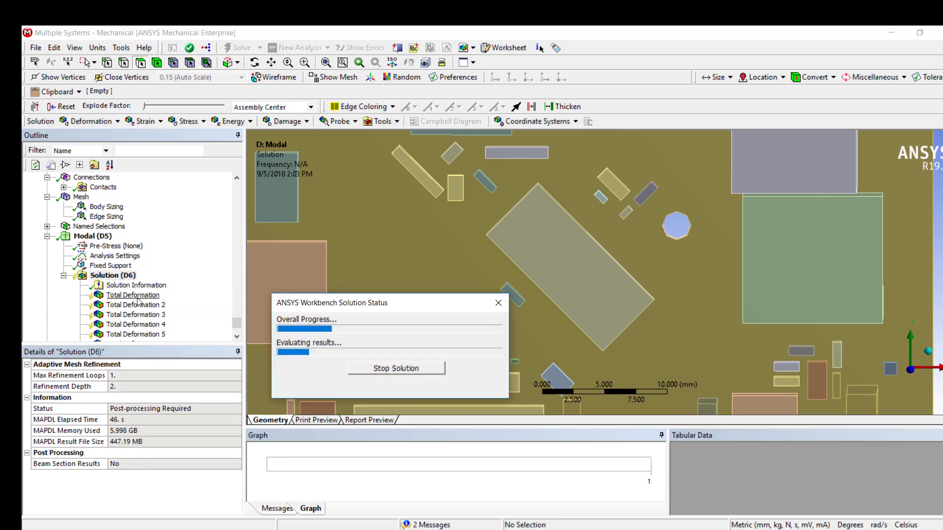
Animate the first mode's Total Deformation, then view the 669.94 Hz second mode top-down
{"action": "left_click", "coordinate": [138, 298]}
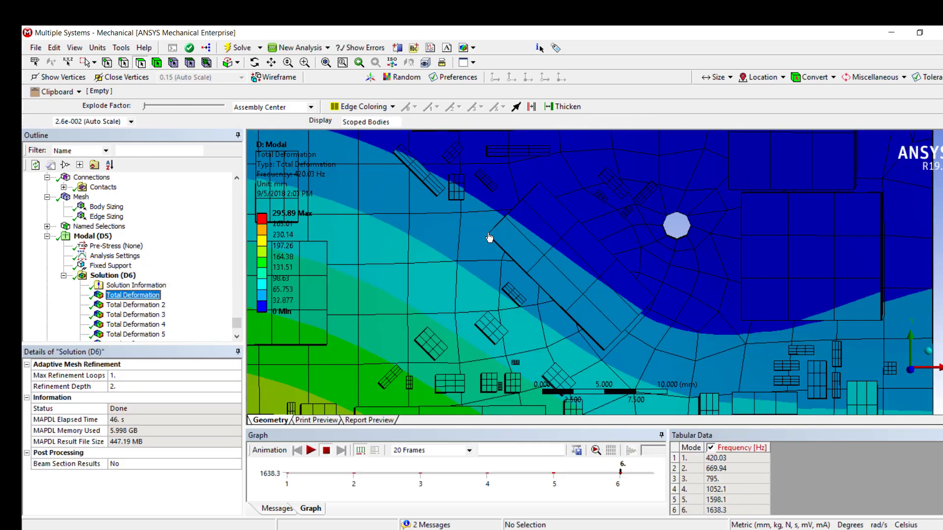
{"action": "scroll", "coordinate": [490, 238], "scroll_direction": "down", "scroll_amount": 3}
{"action": "middle_click_drag", "start_coordinate": [491, 286], "coordinate": [373, 430]}
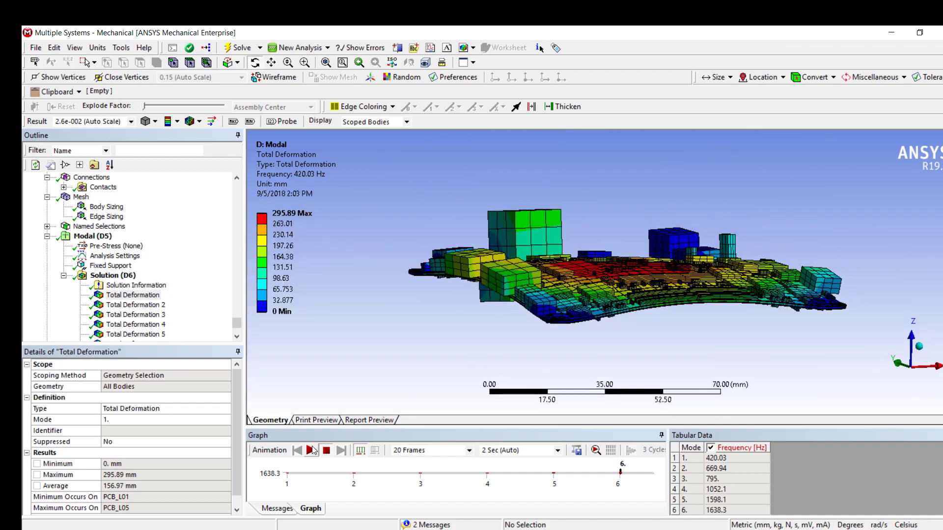
{"action": "left_click", "coordinate": [311, 450]}
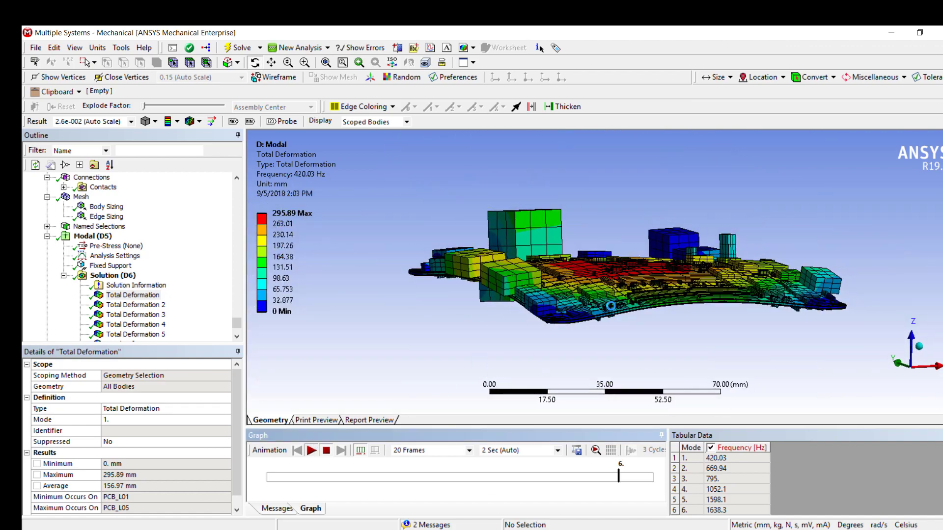
{"action": "middle_click_drag", "start_coordinate": [611, 306], "coordinate": [671, 235]}
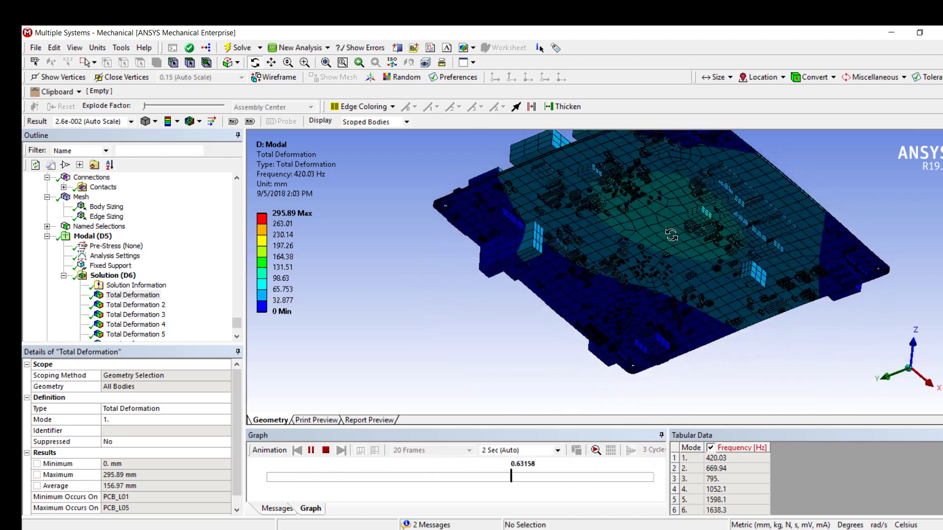
{"action": "left_click", "coordinate": [142, 305]}
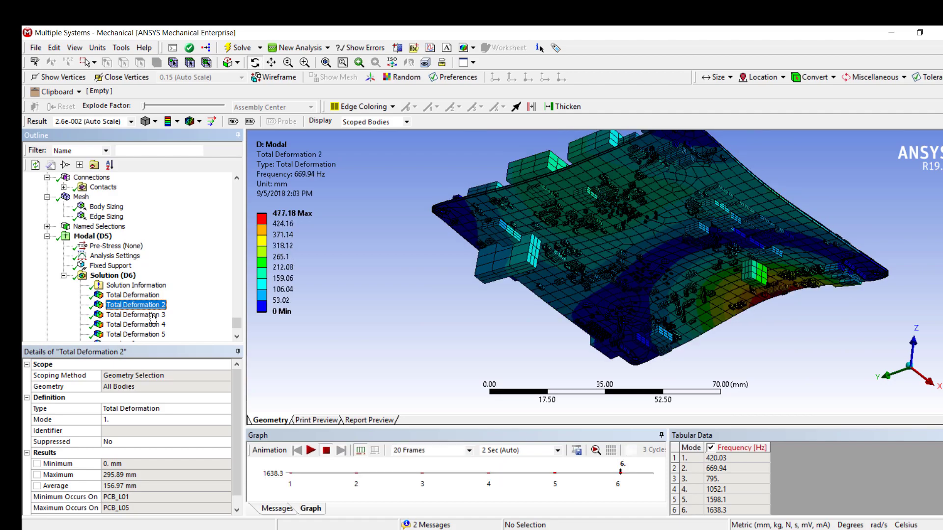
{"action": "middle_click_drag", "start_coordinate": [564, 162], "coordinate": [327, 290]}
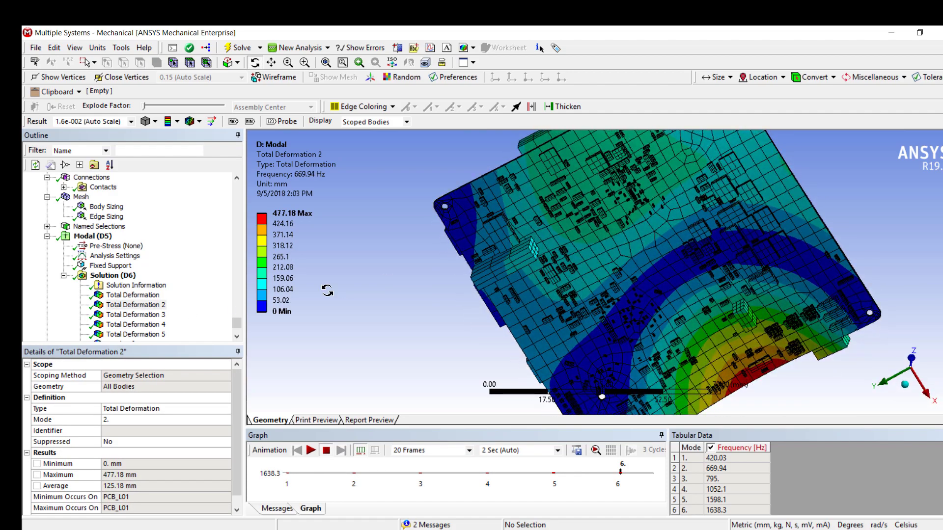